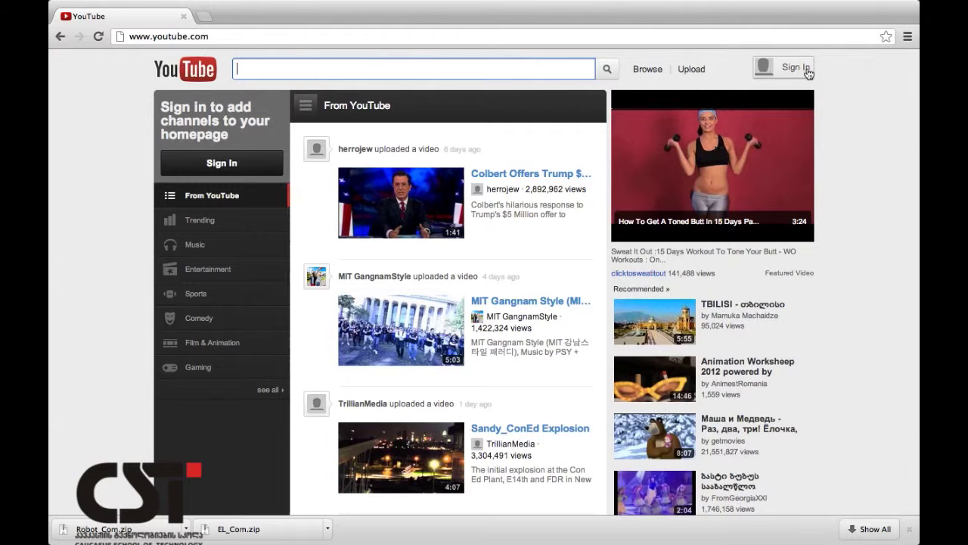
Sign in to YouTube with the saved account username and the account password.
{"action": "left_click", "coordinate": [808, 75]}
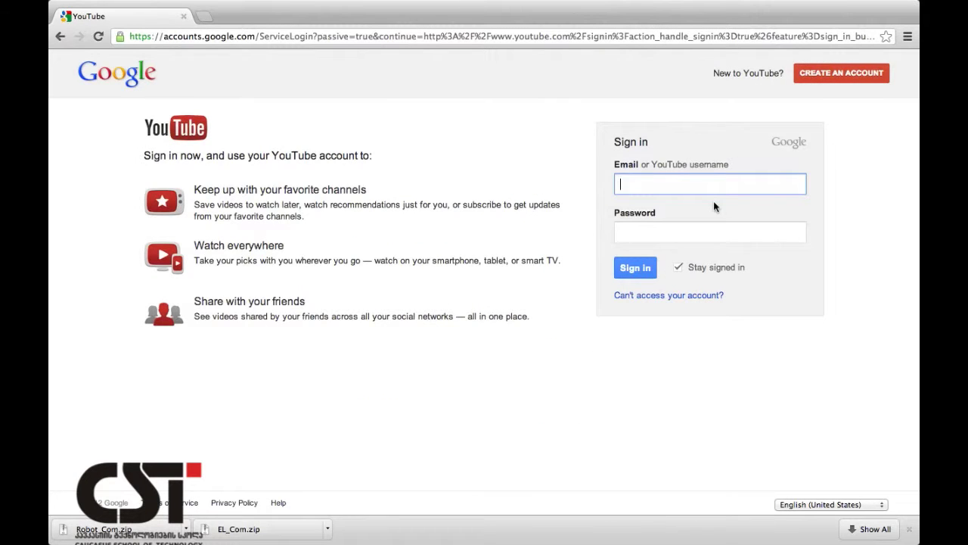
{"action": "type", "text": "cstcu"}
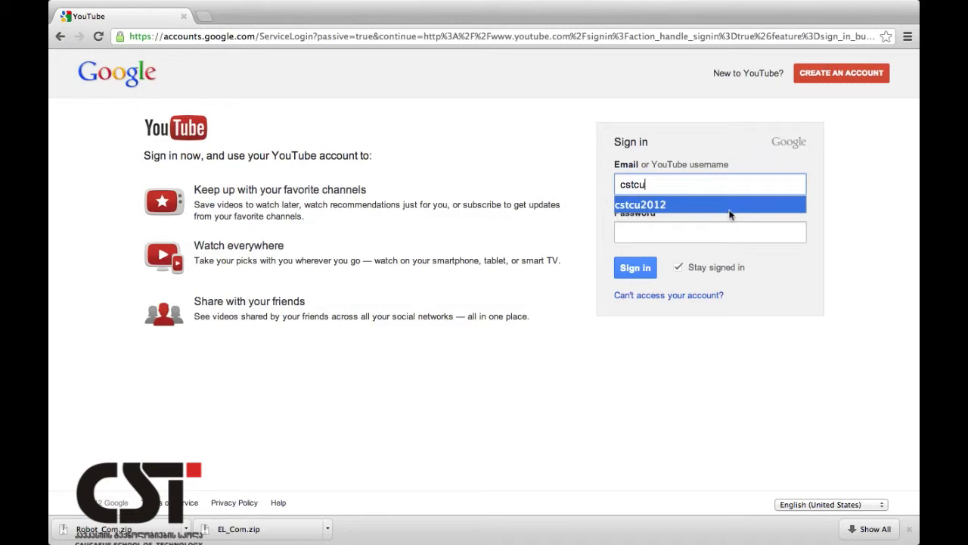
{"action": "left_click", "coordinate": [722, 206]}
{"action": "left_click", "coordinate": [646, 238]}
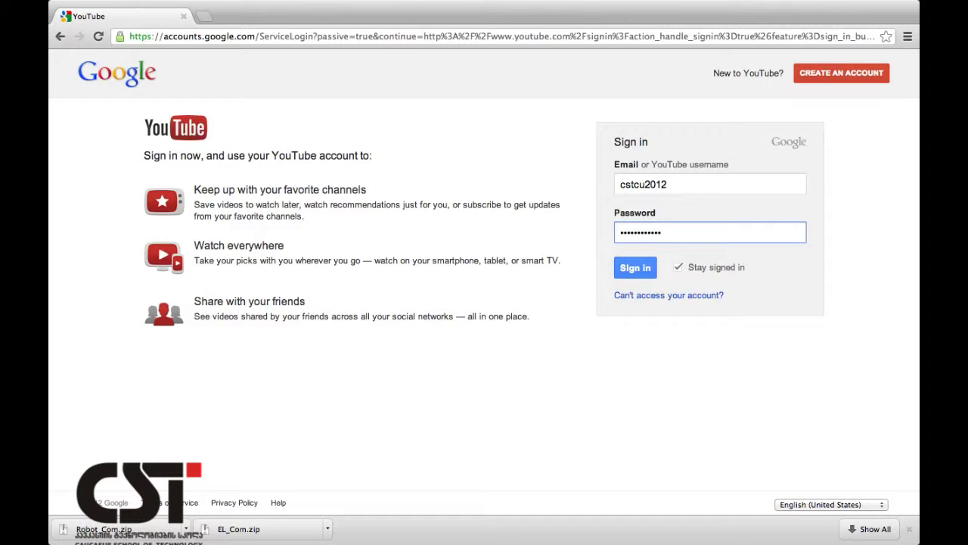
{"action": "key", "text": "Return"}
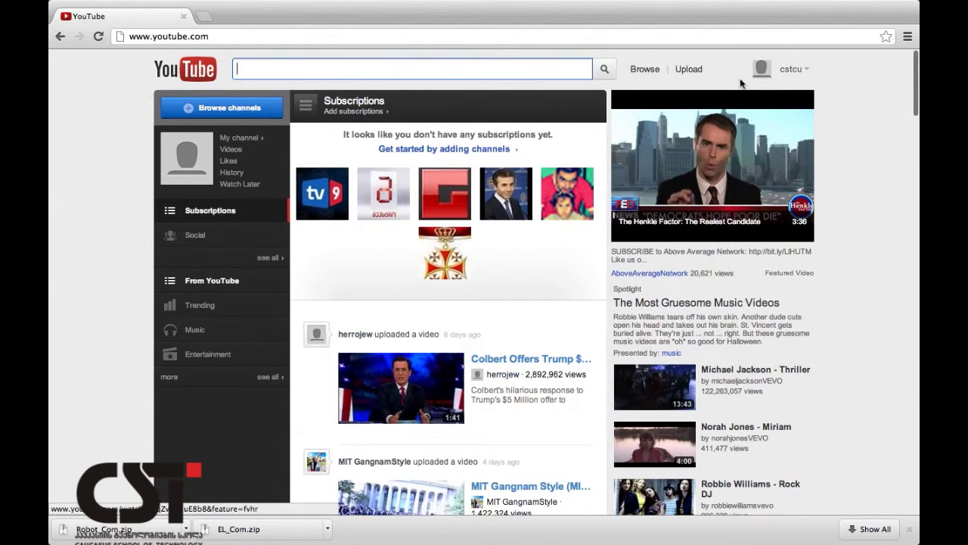
Go to My Channel from the account menu and check it shows no videos and 0 subscribers.
{"action": "left_click", "coordinate": [807, 79]}
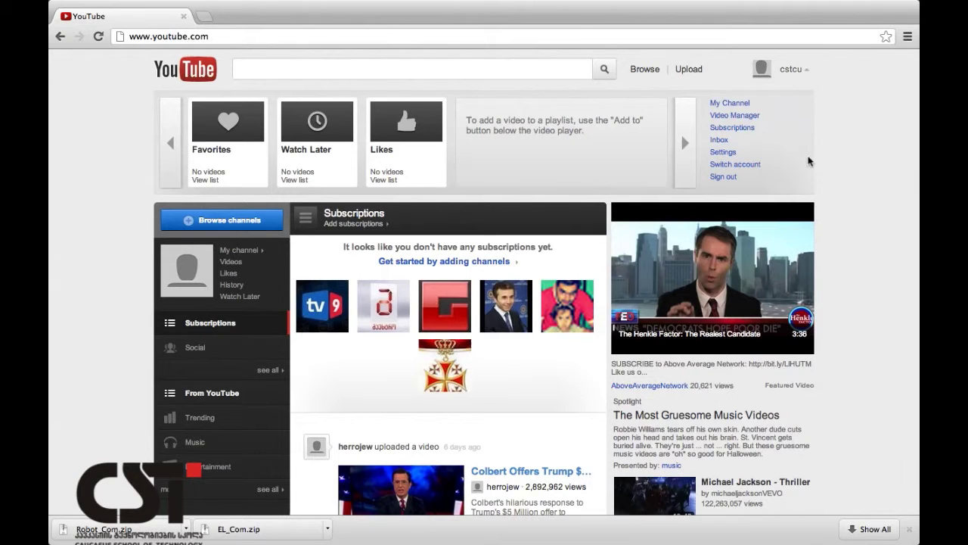
{"action": "left_click", "coordinate": [730, 105]}
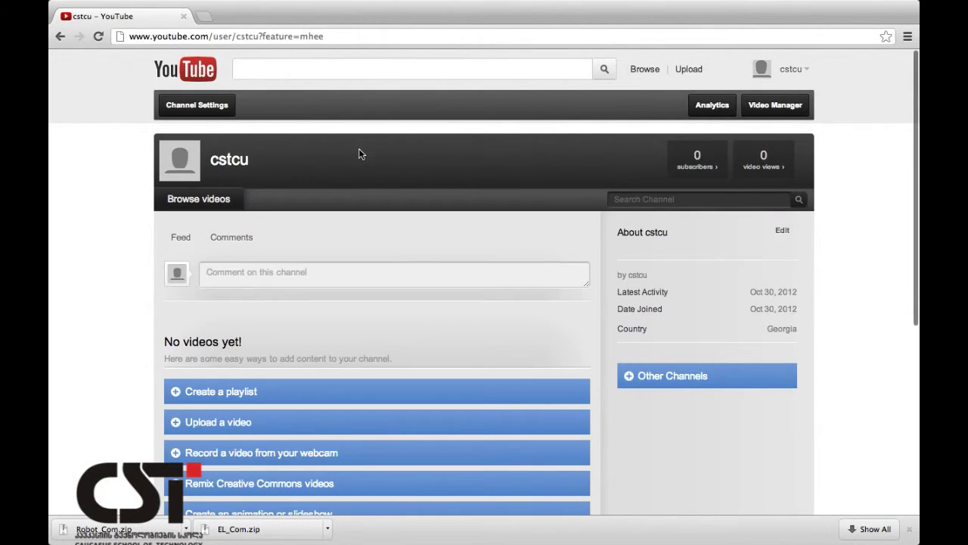
{"action": "scroll", "coordinate": [360, 154], "scroll_direction": "down", "scroll_amount": 1}
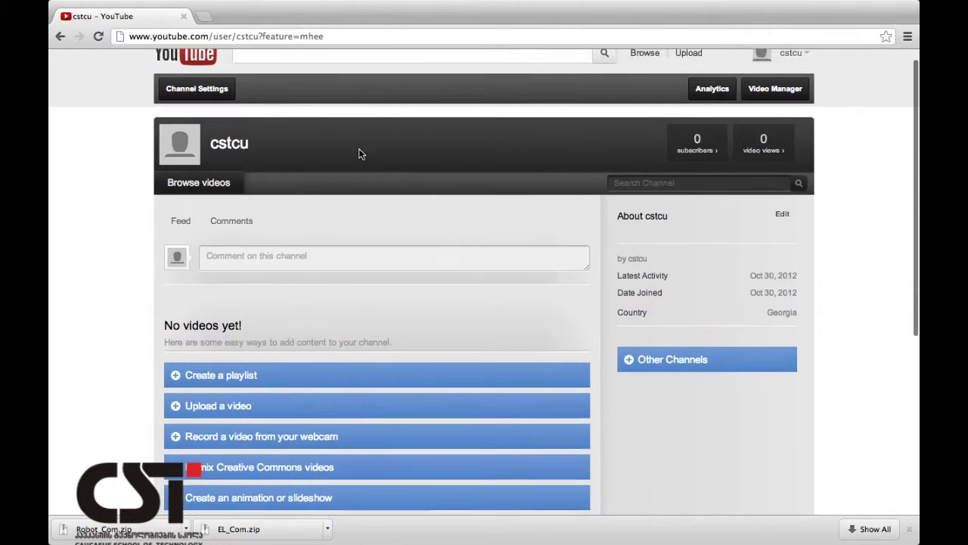
{"action": "scroll", "coordinate": [359, 153], "scroll_direction": "up", "scroll_amount": 1}
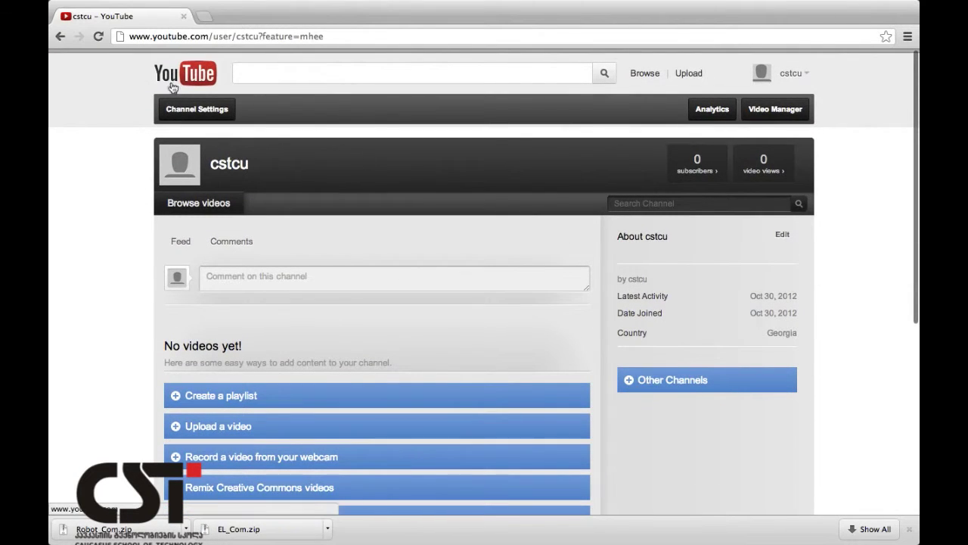
{"action": "left_click", "coordinate": [216, 112]}
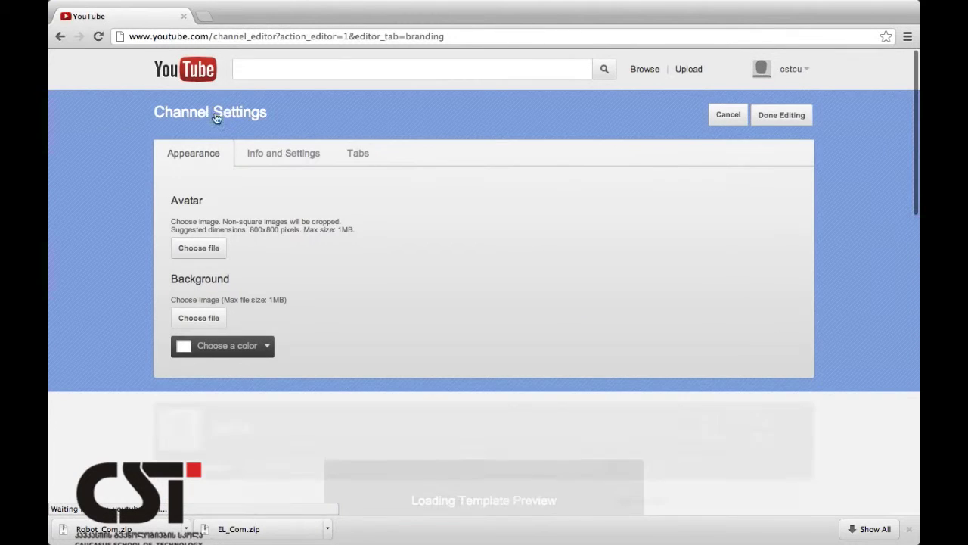
Upload 7.JPG from the 1 gverdi folder as the channel avatar.
{"action": "left_click", "coordinate": [205, 253]}
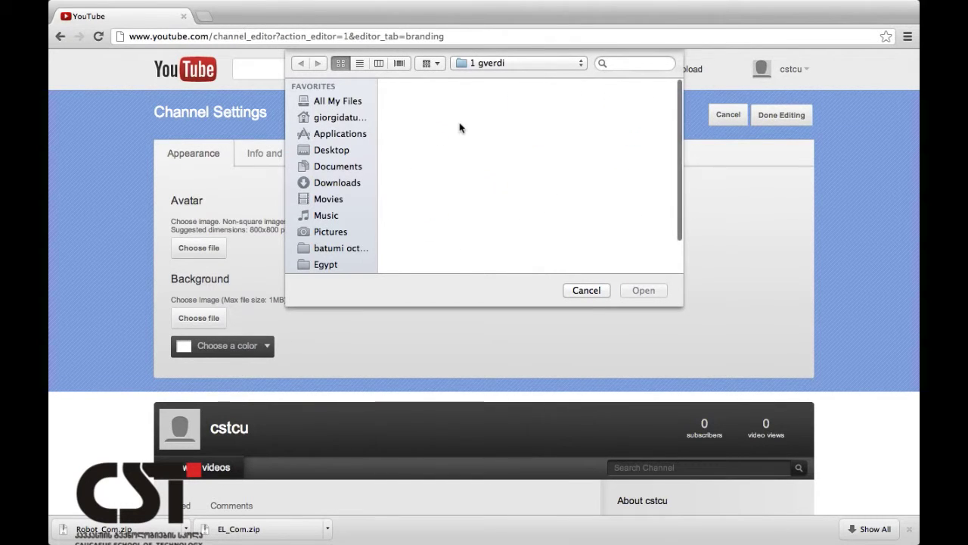
{"action": "scroll", "coordinate": [511, 155], "scroll_direction": "down", "scroll_amount": 3}
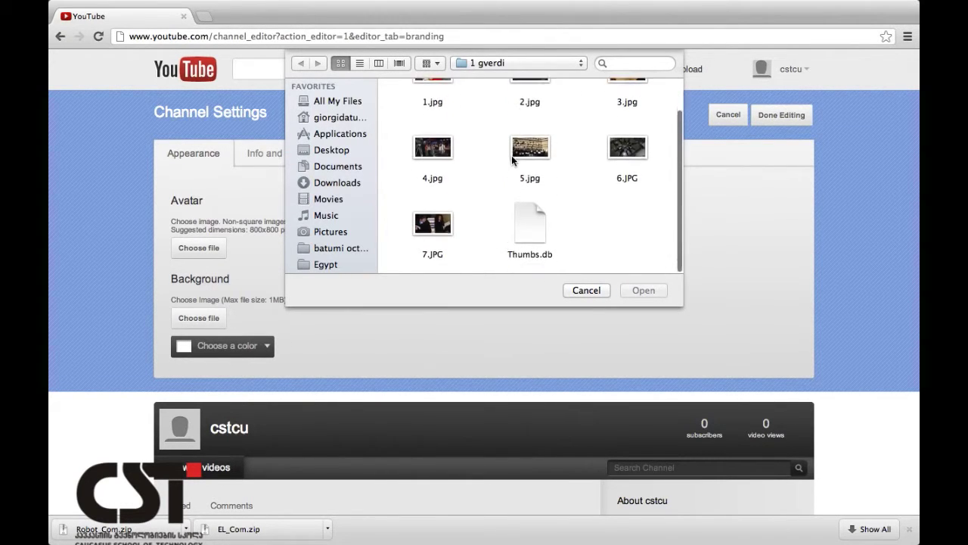
{"action": "left_click", "coordinate": [428, 256]}
{"action": "left_click", "coordinate": [646, 290]}
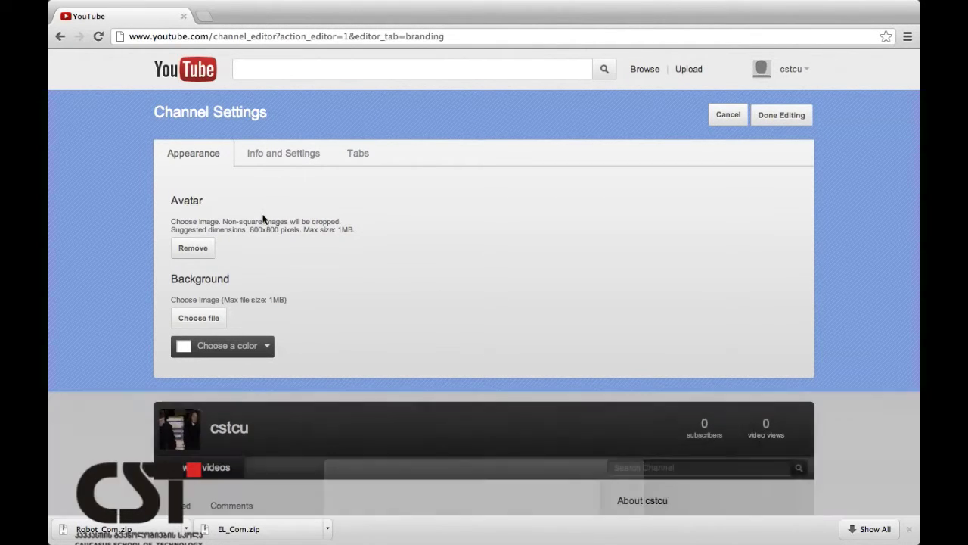
Set the CST logo image from the Desktop as the fixed, tiled channel background.
{"action": "left_click", "coordinate": [216, 321]}
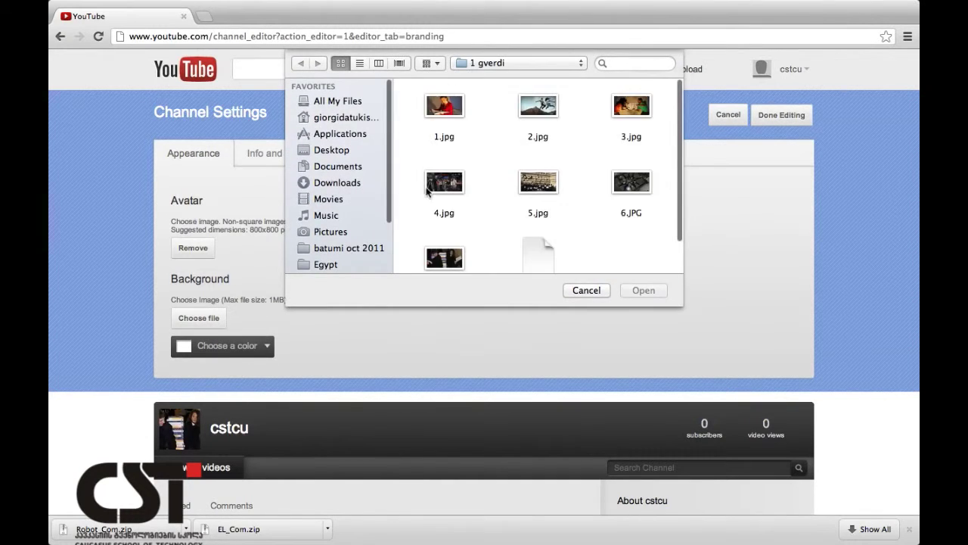
{"action": "scroll", "coordinate": [454, 167], "scroll_direction": "down", "scroll_amount": 2}
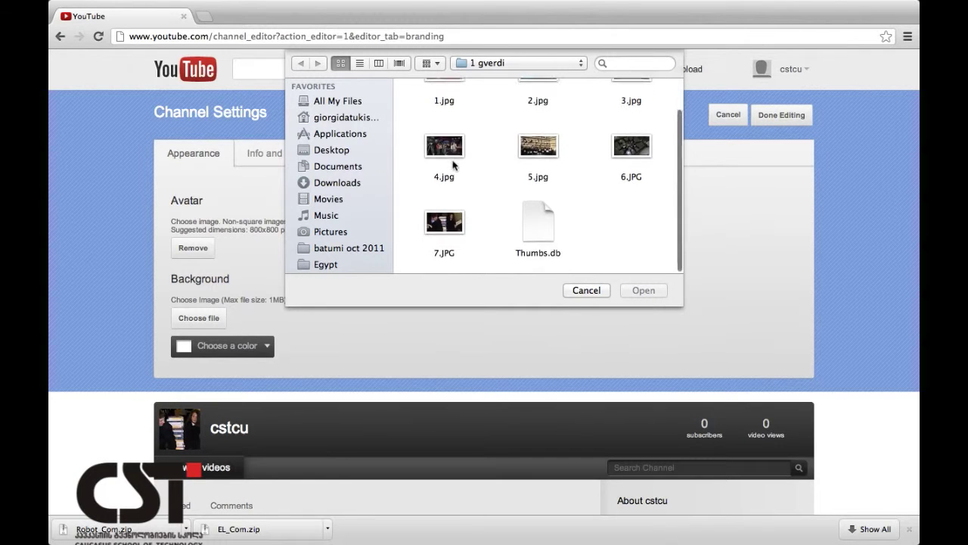
{"action": "scroll", "coordinate": [454, 166], "scroll_direction": "up", "scroll_amount": 2}
{"action": "left_click", "coordinate": [340, 151]}
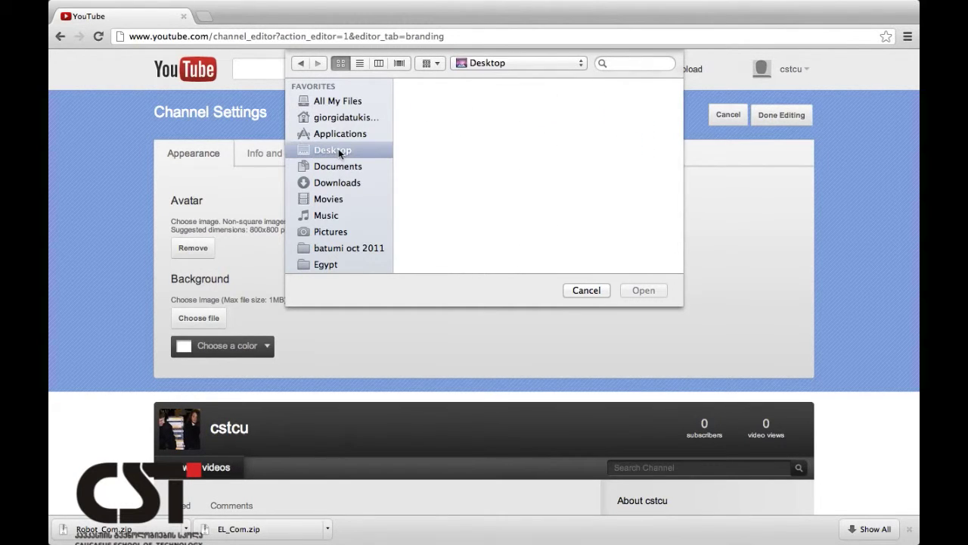
{"action": "scroll", "coordinate": [477, 203], "scroll_direction": "up", "scroll_amount": 6}
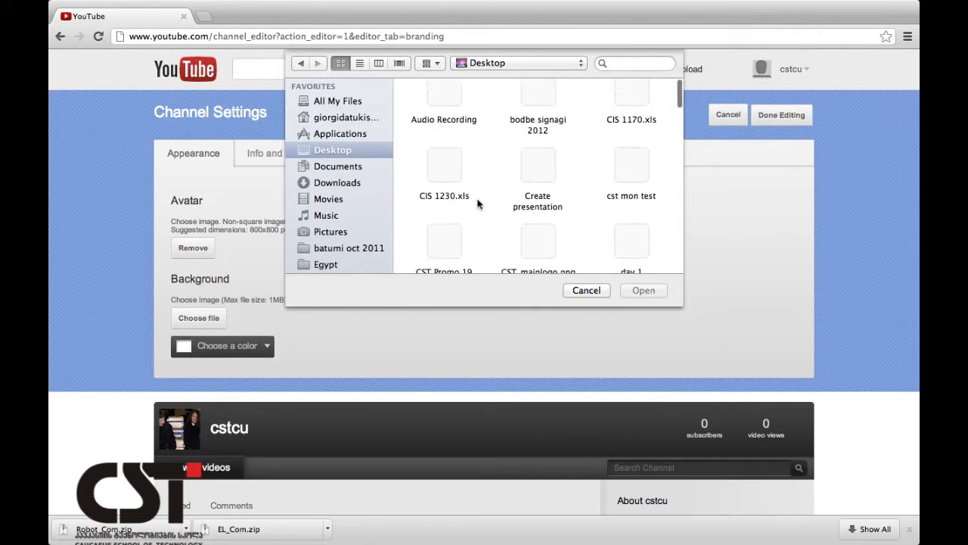
{"action": "double_click", "coordinate": [538, 258]}
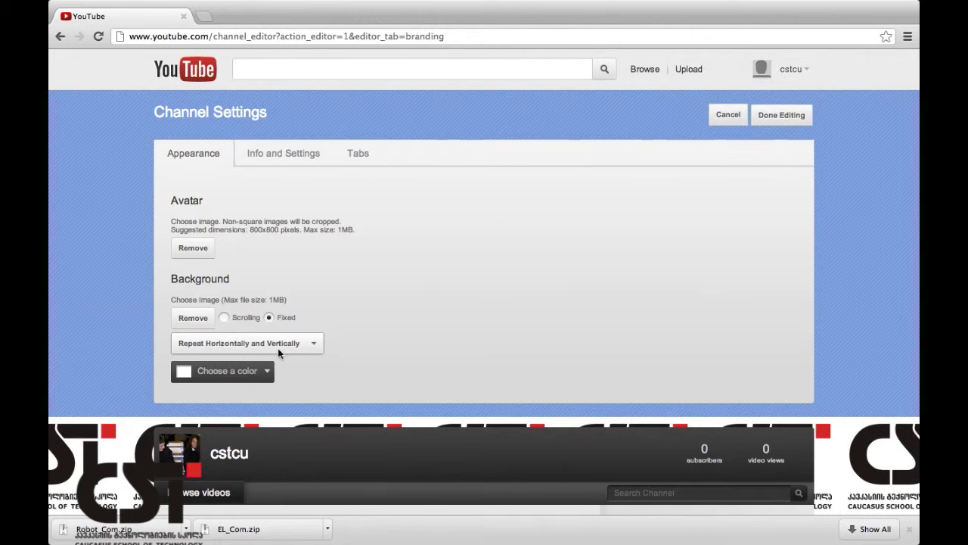
{"action": "scroll", "coordinate": [886, 480], "scroll_direction": "down", "scroll_amount": 10}
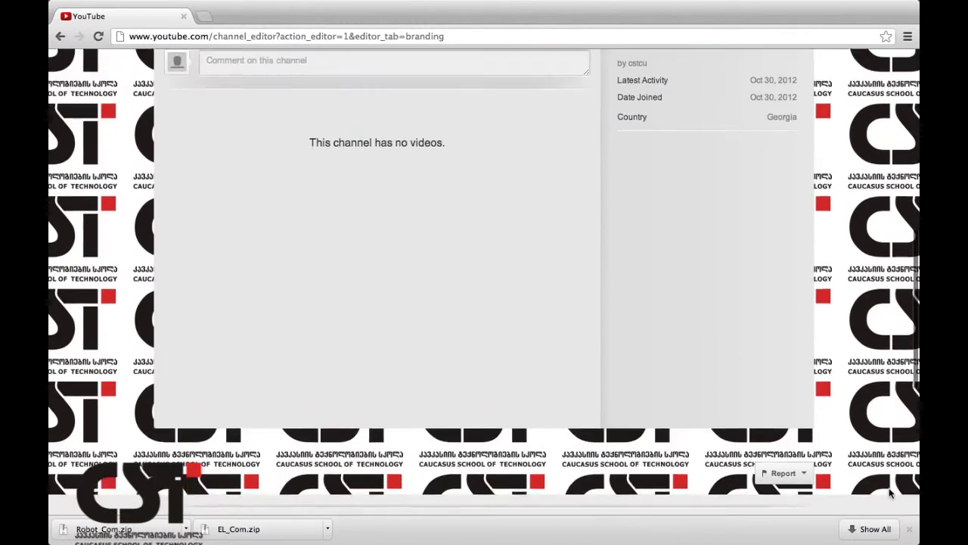
{"action": "scroll", "coordinate": [586, 276], "scroll_direction": "up", "scroll_amount": 10}
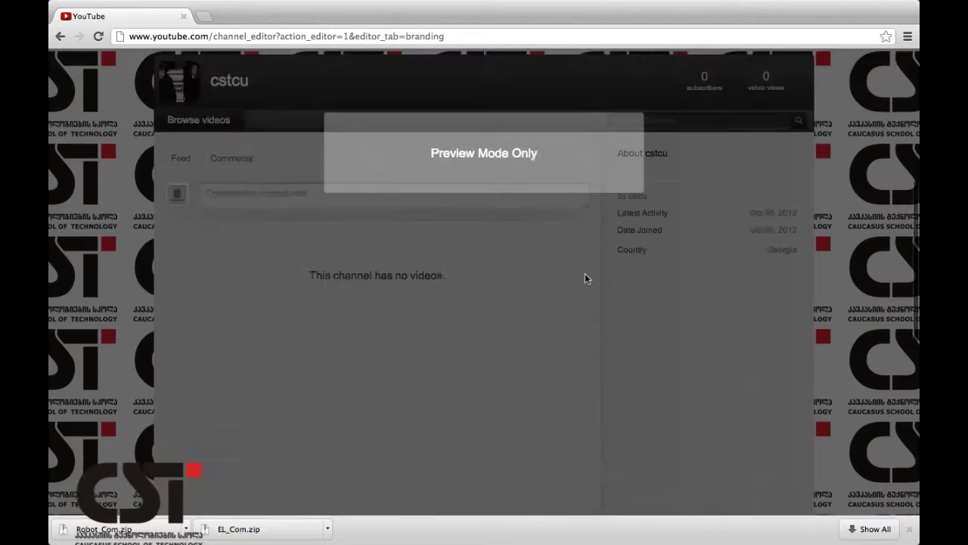
{"action": "left_click", "coordinate": [247, 345]}
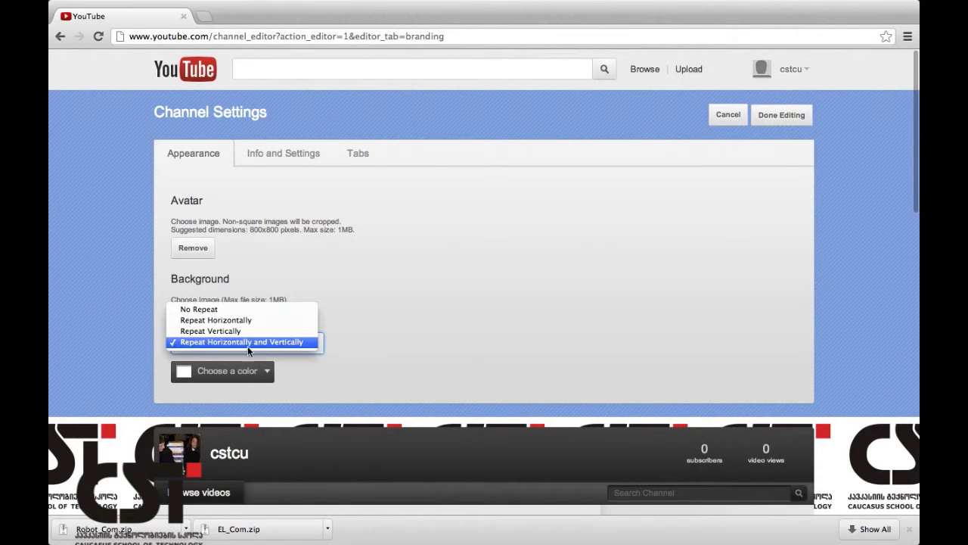
{"action": "left_click", "coordinate": [216, 312]}
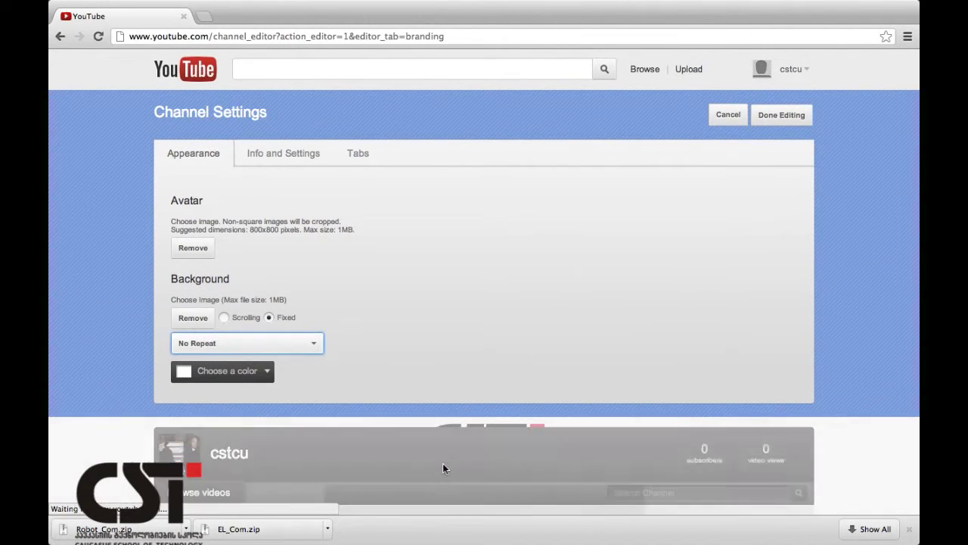
{"action": "left_click", "coordinate": [226, 342]}
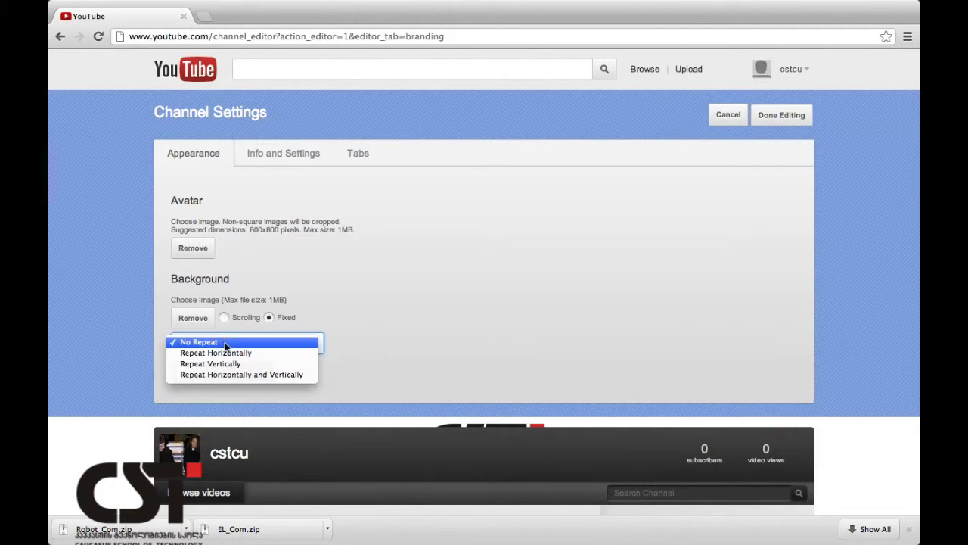
{"action": "left_click", "coordinate": [221, 351]}
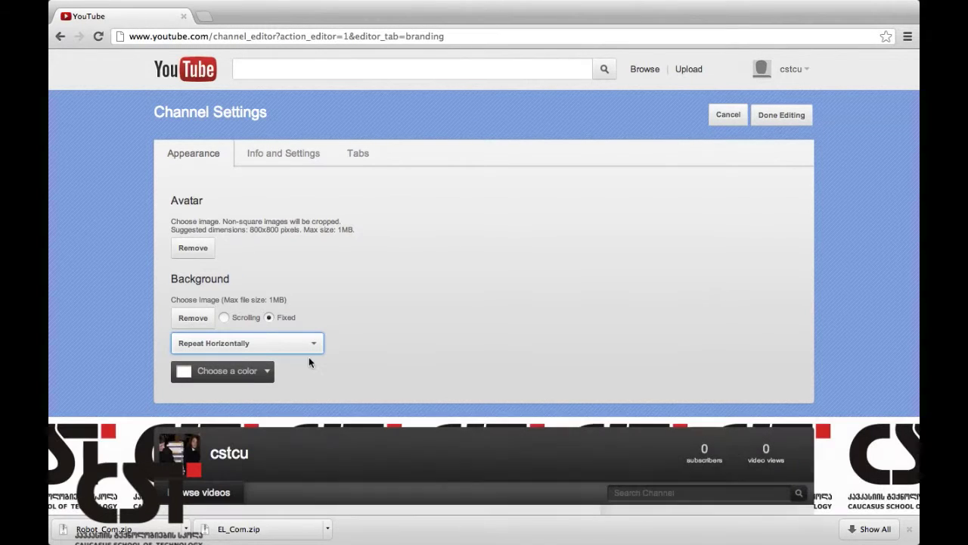
{"action": "left_click", "coordinate": [309, 345]}
{"action": "left_click", "coordinate": [277, 352]}
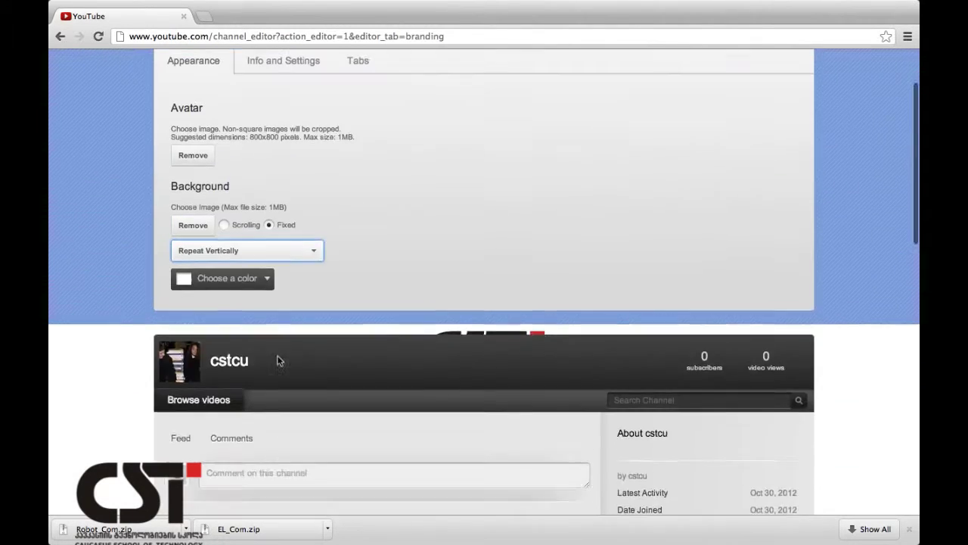
{"action": "scroll", "coordinate": [277, 361], "scroll_direction": "up", "scroll_amount": 2}
{"action": "left_click", "coordinate": [277, 348]}
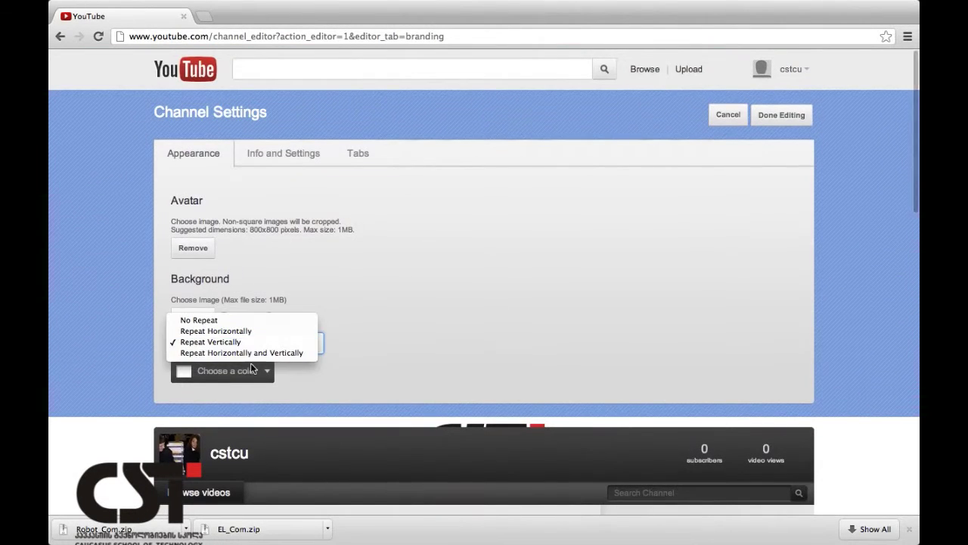
{"action": "left_click", "coordinate": [256, 354]}
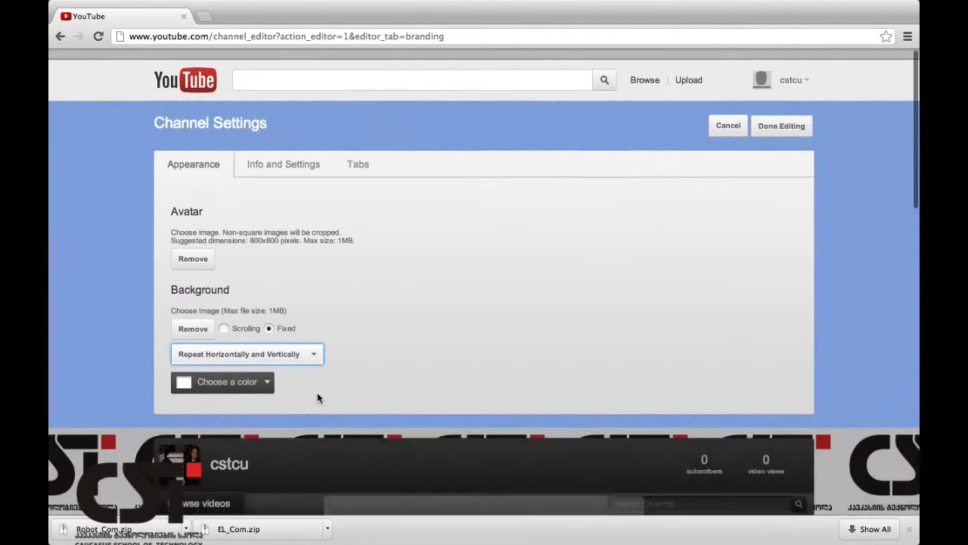
In Info and Settings, replace the title cstcu with CAUCASUS SCHOOL OF TECHNOLOGY.
{"action": "left_click", "coordinate": [302, 163]}
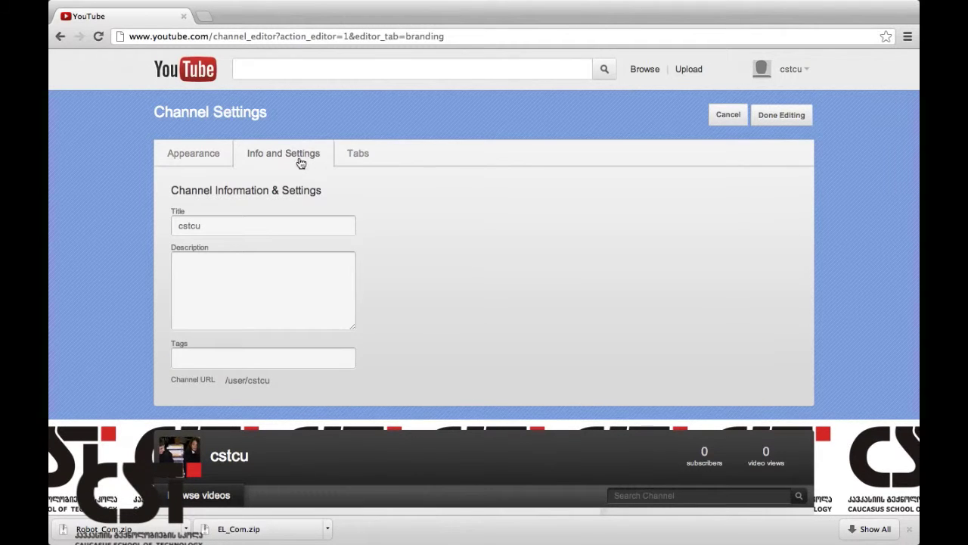
{"action": "left_click", "coordinate": [231, 227]}
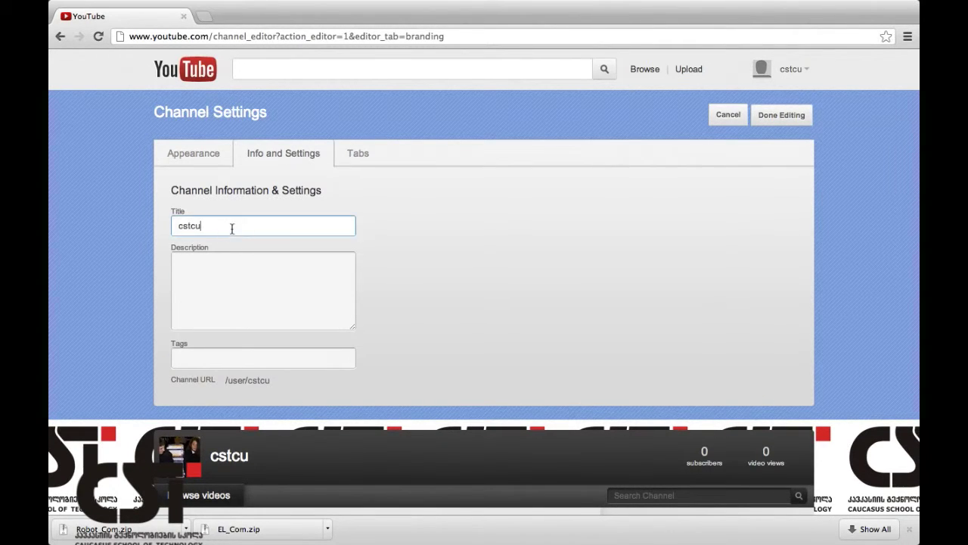
{"action": "double_click", "coordinate": [232, 228]}
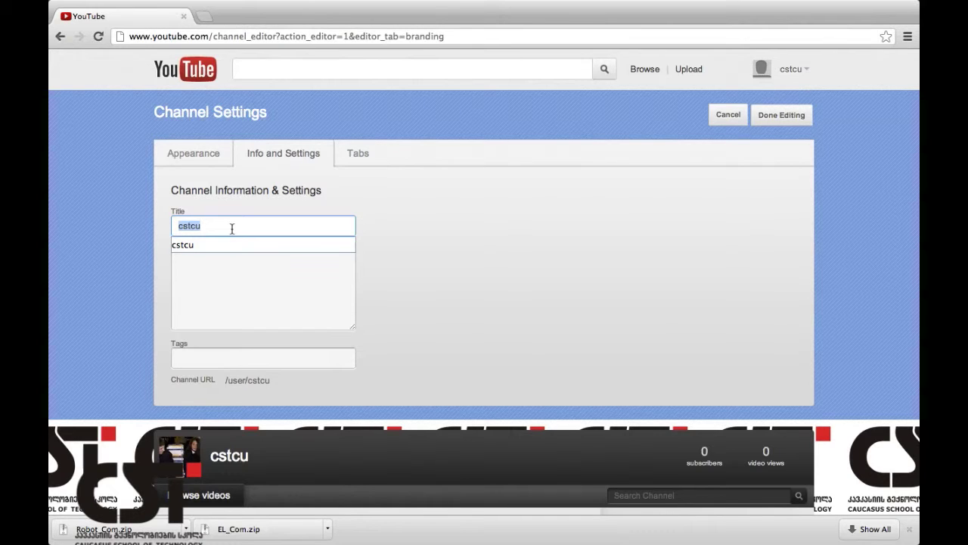
{"action": "type", "text": "CAUCAS"}
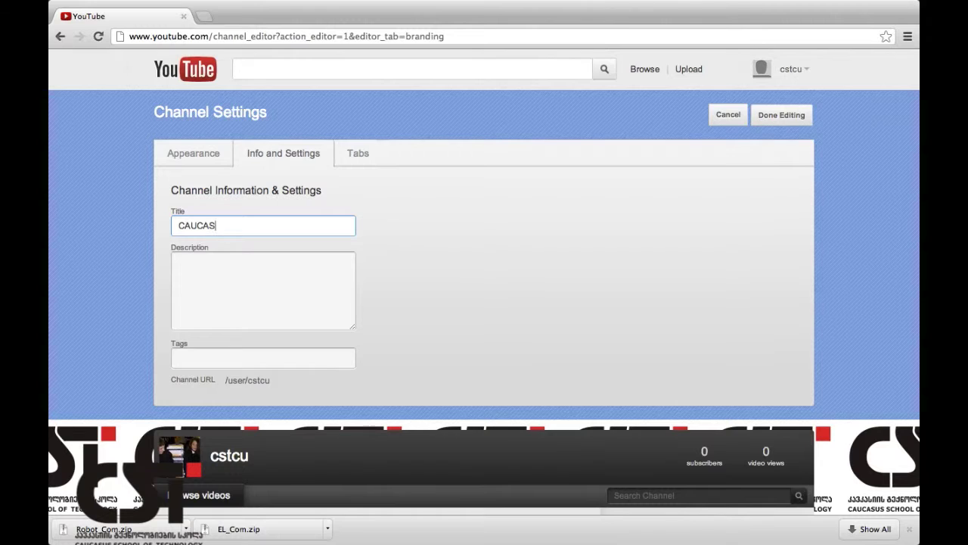
{"action": "type", "text": "US SCHOOL OF TE"}
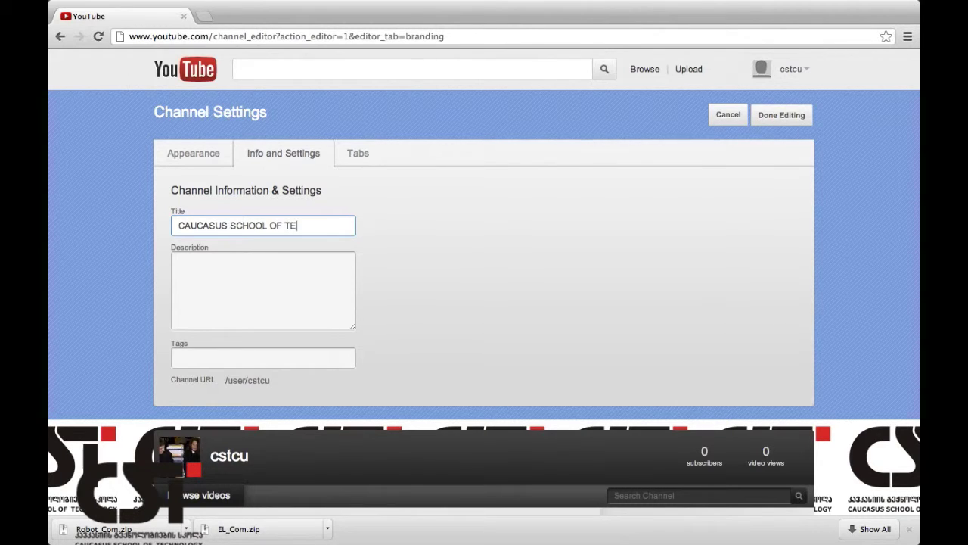
{"action": "type", "text": "CHNOLOGY"}
{"action": "left_click", "coordinate": [188, 260]}
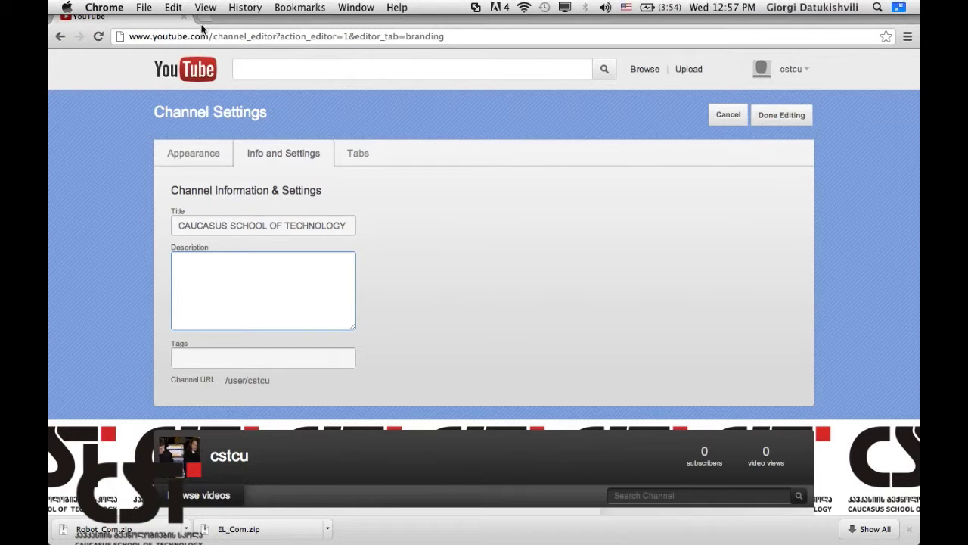
Load cst.ge in a new tab and copy the school's Georgian description paragraphs.
{"action": "left_click", "coordinate": [205, 17]}
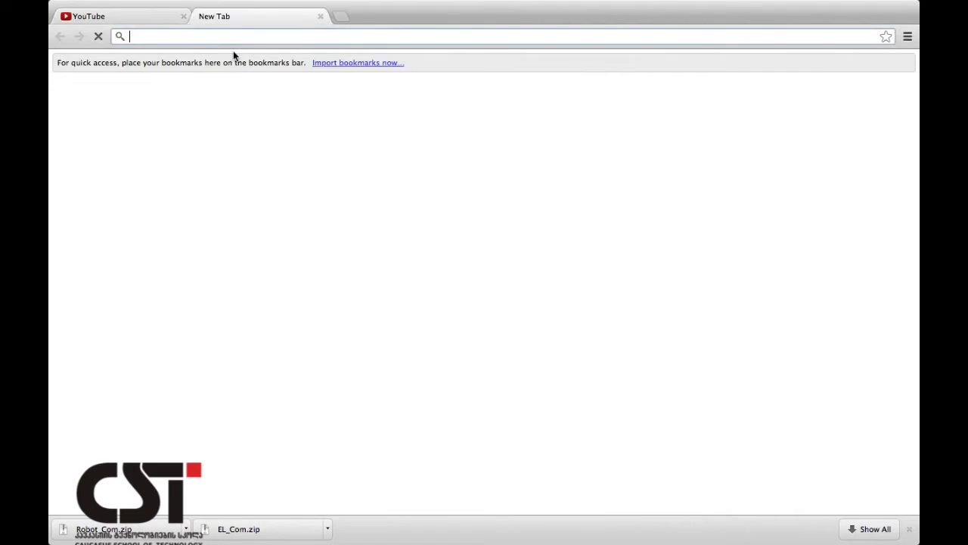
{"action": "type", "text": "cst"}
{"action": "key", "text": "Return"}
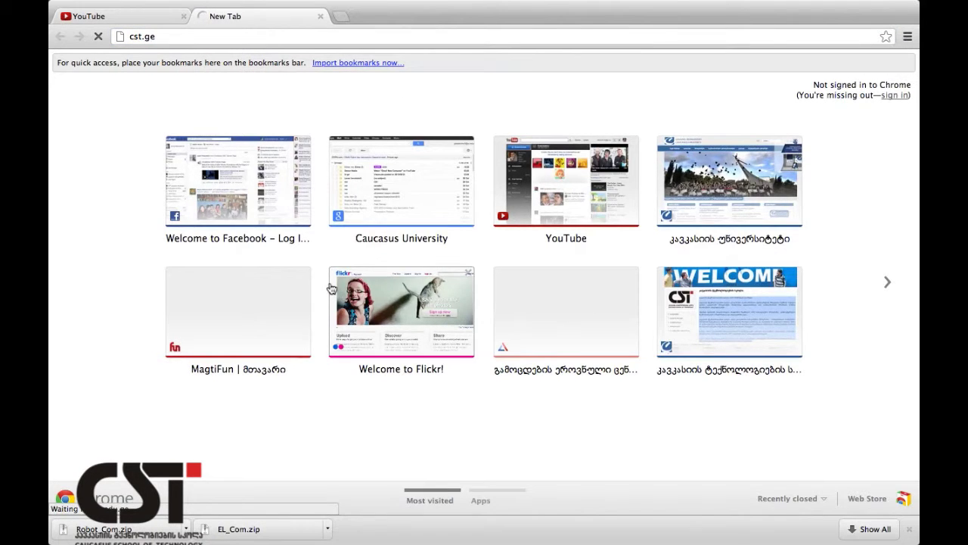
{"action": "scroll", "coordinate": [352, 363], "scroll_direction": "down", "scroll_amount": 3}
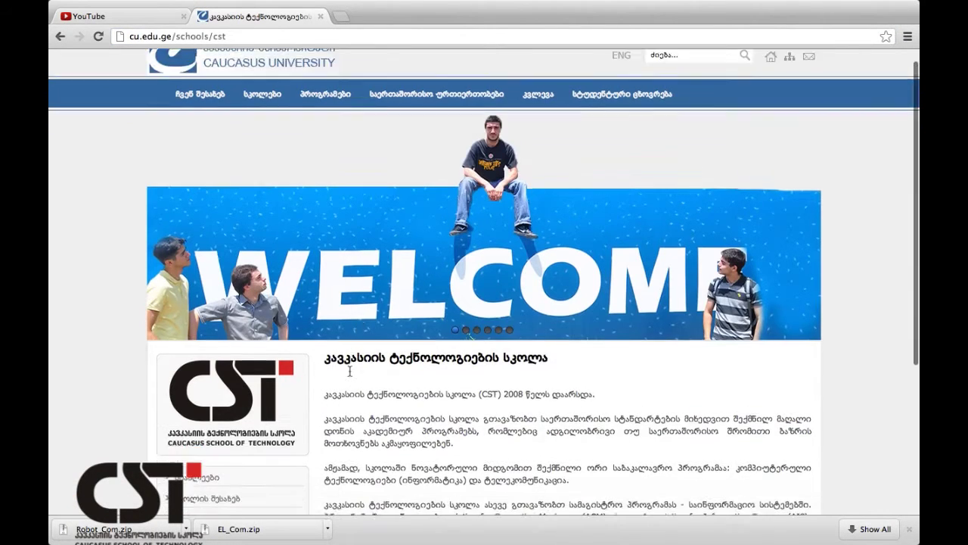
{"action": "left_click_drag", "start_coordinate": [327, 266], "coordinate": [597, 480]}
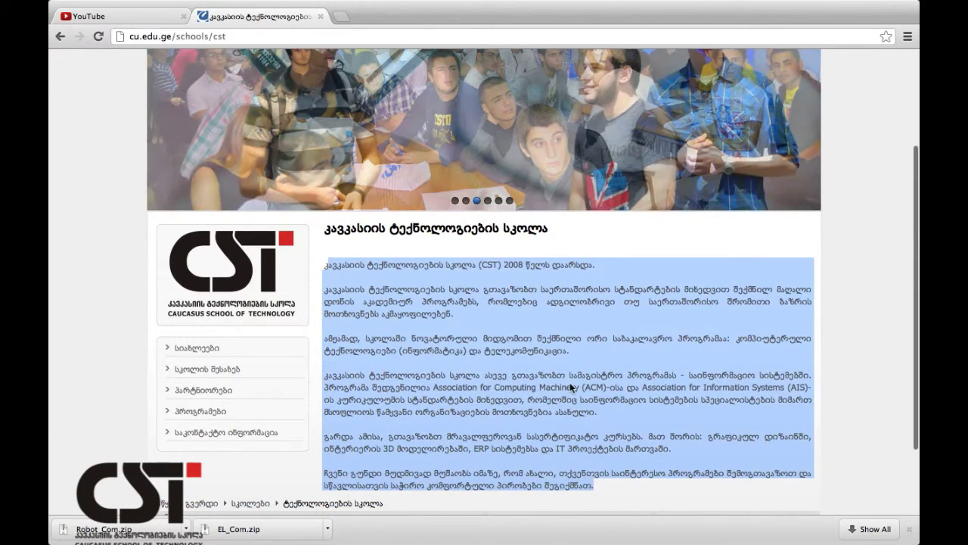
{"action": "right_click", "coordinate": [558, 404]}
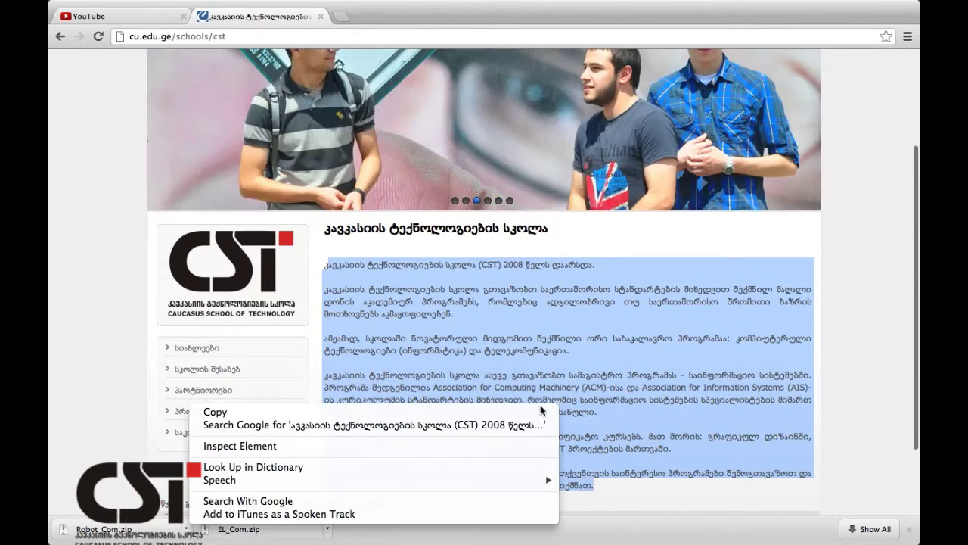
{"action": "left_click", "coordinate": [407, 414]}
{"action": "left_click", "coordinate": [158, 22]}
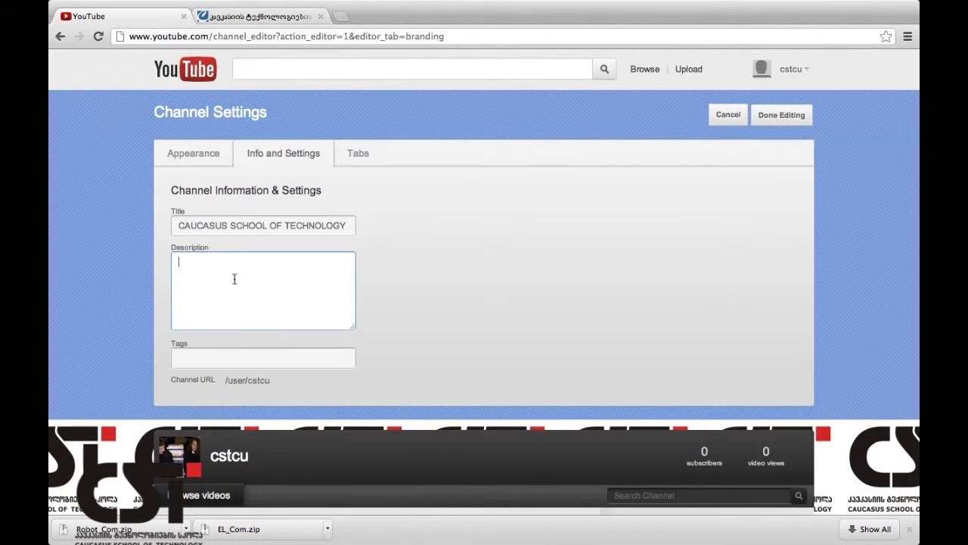
Paste the Georgian school text as the channel description and add the tag Education.
{"action": "right_click", "coordinate": [235, 279]}
{"action": "left_click", "coordinate": [262, 342]}
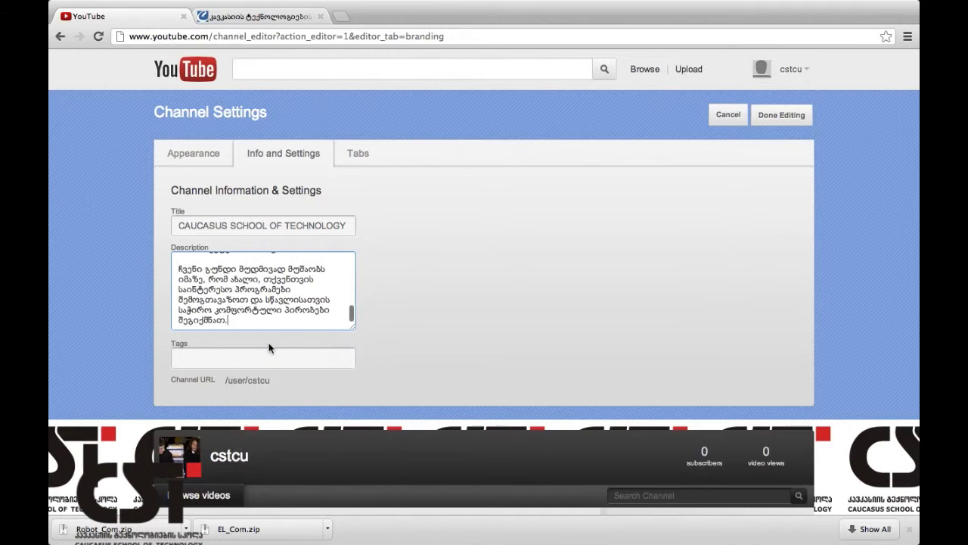
{"action": "left_click", "coordinate": [239, 356]}
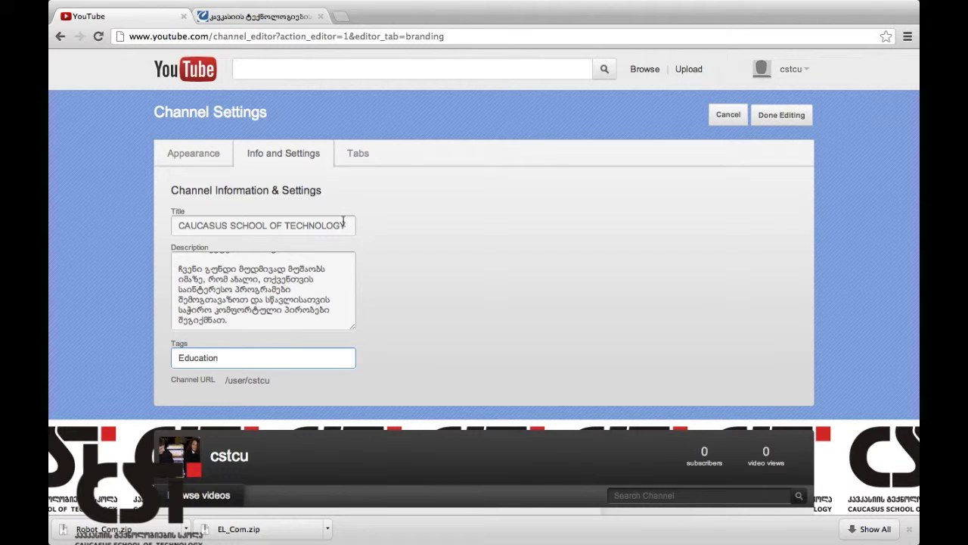
{"action": "left_click", "coordinate": [360, 155]}
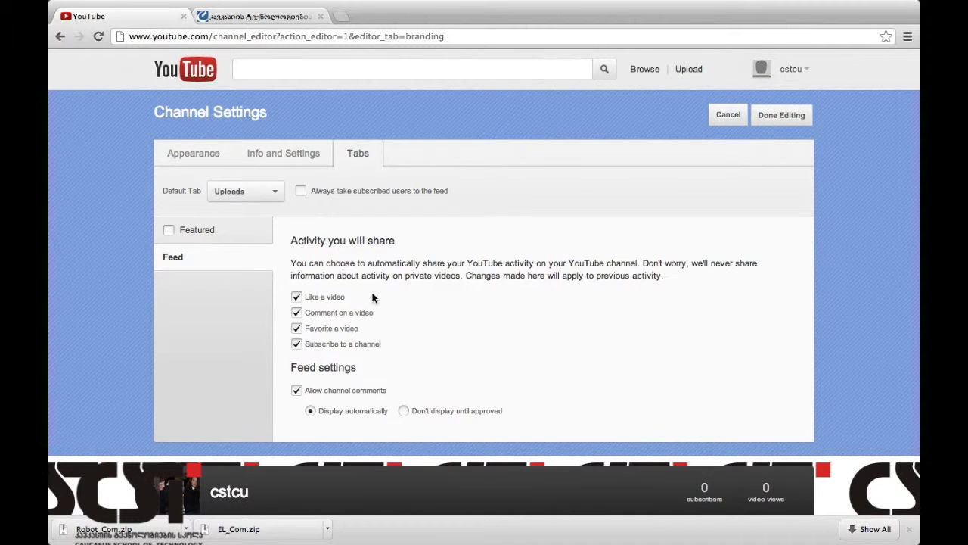
{"action": "scroll", "coordinate": [372, 298], "scroll_direction": "down", "scroll_amount": 3}
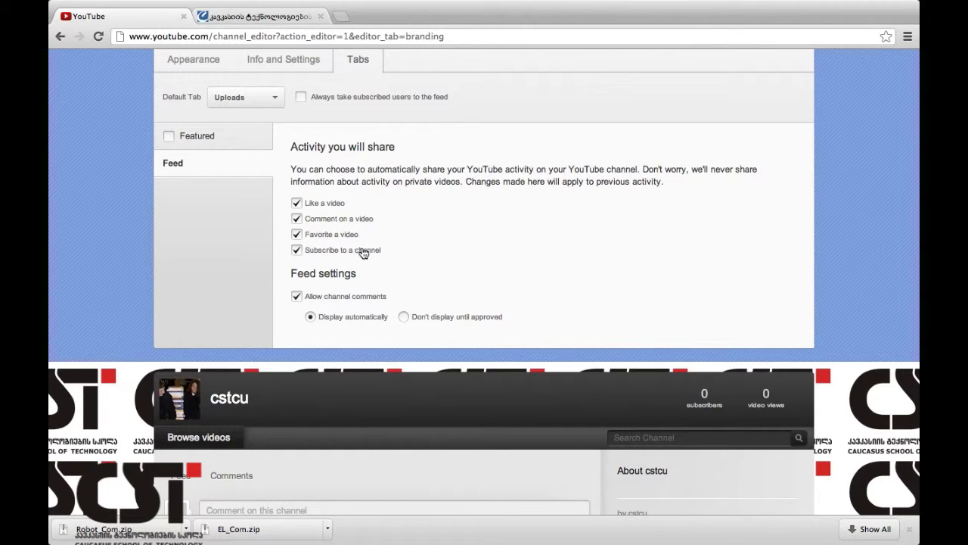
{"action": "scroll", "coordinate": [420, 253], "scroll_direction": "down", "scroll_amount": 2}
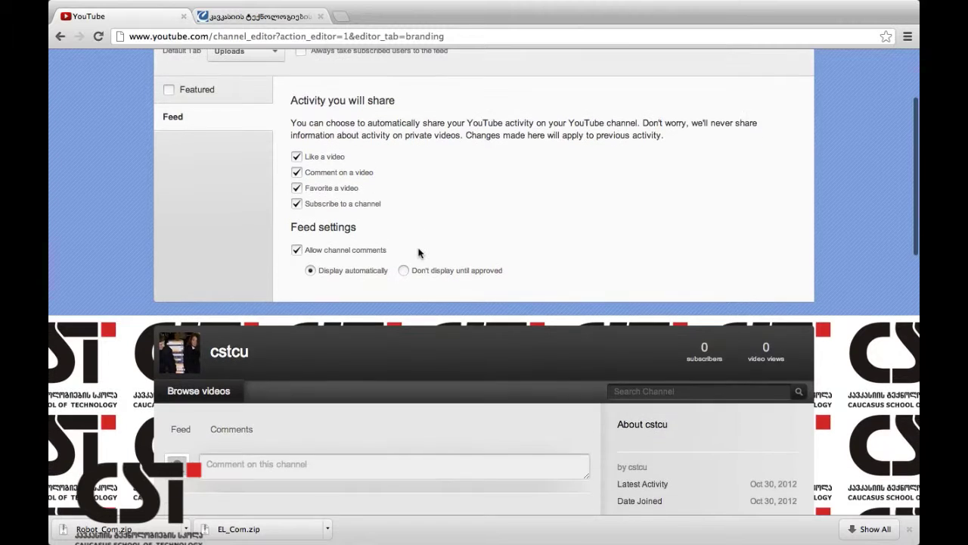
{"action": "scroll", "coordinate": [420, 253], "scroll_direction": "up", "scroll_amount": 4}
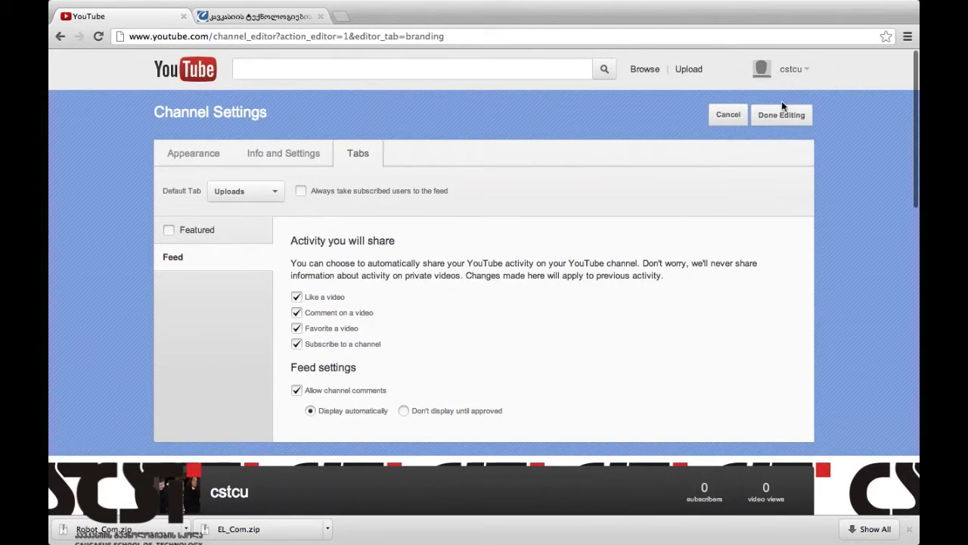
Trim the description to its opening paragraphs, under the 1000-character limit, and resubmit it.
{"action": "left_click", "coordinate": [784, 120]}
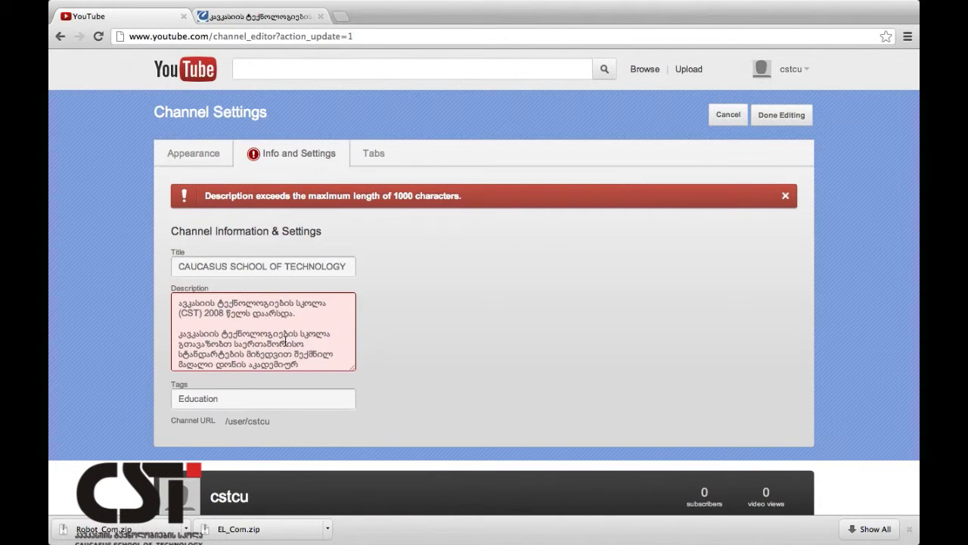
{"action": "scroll", "coordinate": [285, 342], "scroll_direction": "down", "scroll_amount": 10}
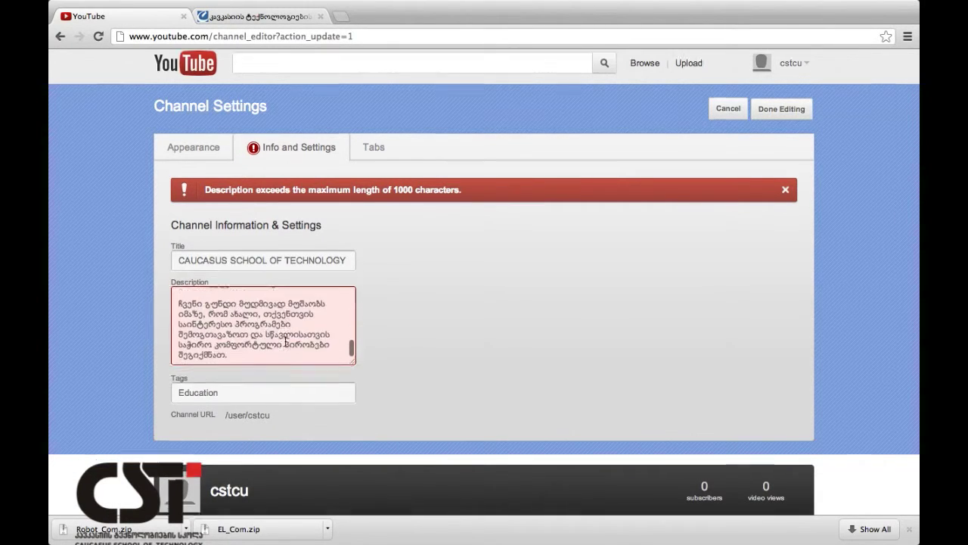
{"action": "scroll", "coordinate": [285, 342], "scroll_direction": "down", "scroll_amount": 2}
{"action": "left_click_drag", "start_coordinate": [323, 296], "coordinate": [173, 270]}
{"action": "key", "text": "BackSpace"}
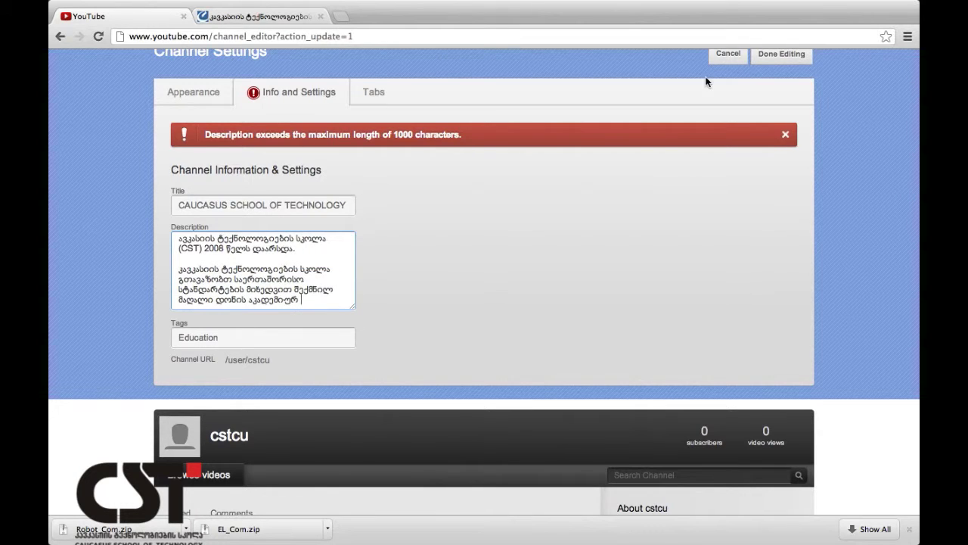
{"action": "left_click", "coordinate": [780, 55]}
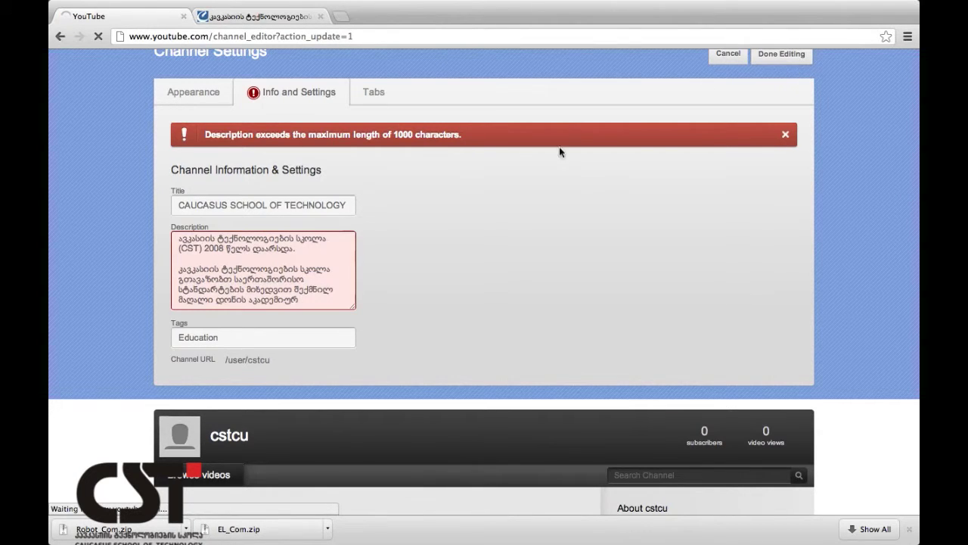
{"action": "left_click", "coordinate": [324, 277]}
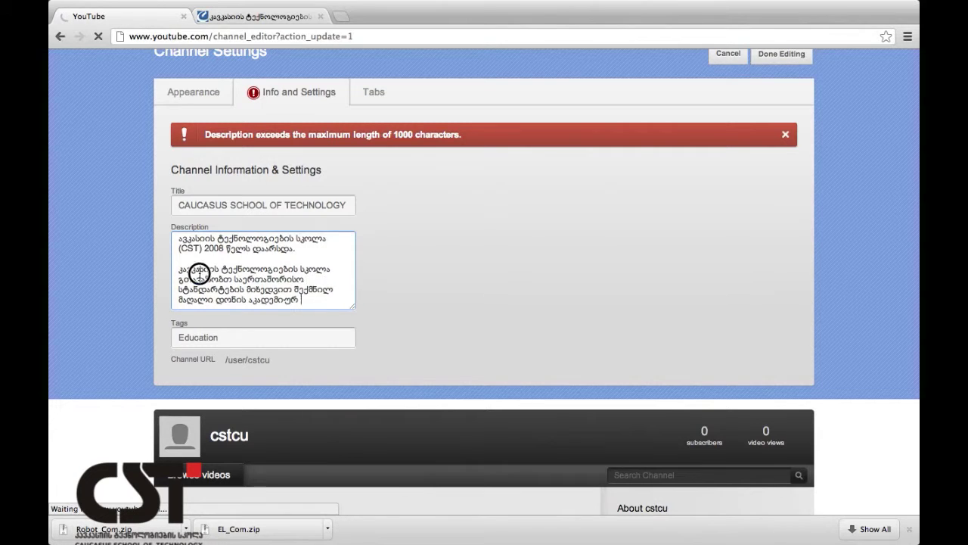
{"action": "triple_click", "coordinate": [199, 274]}
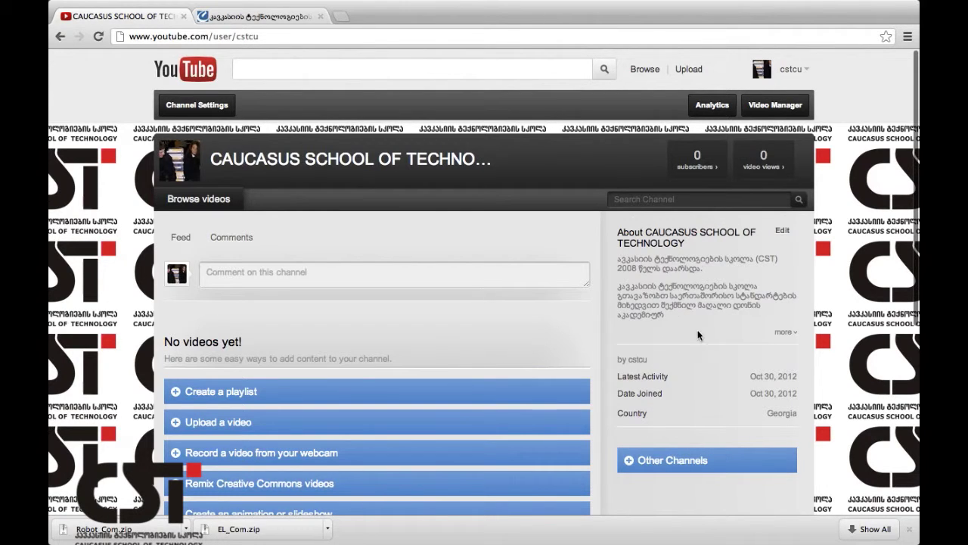
Expand the full About description and open the Other Channels module as Featured Channels.
{"action": "left_click", "coordinate": [785, 333]}
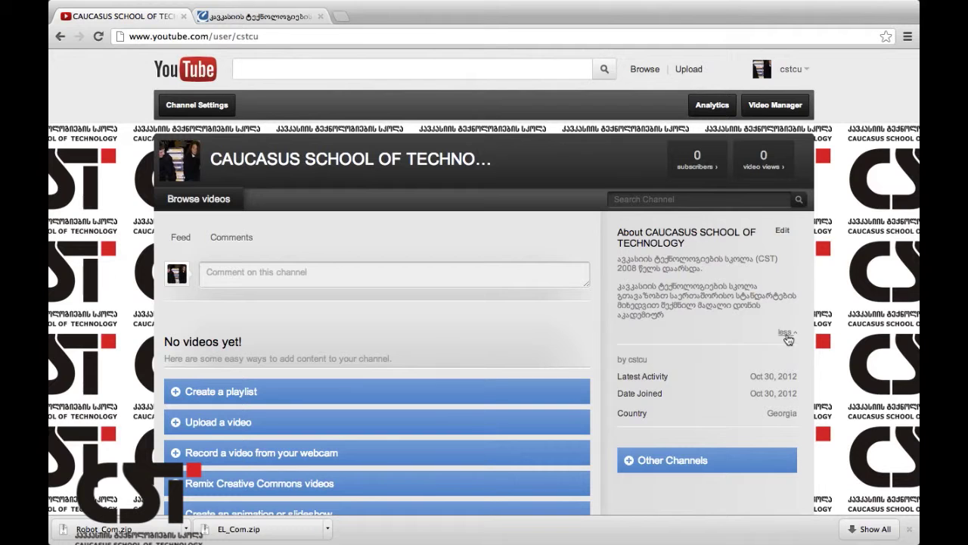
{"action": "scroll", "coordinate": [752, 338], "scroll_direction": "down", "scroll_amount": 5}
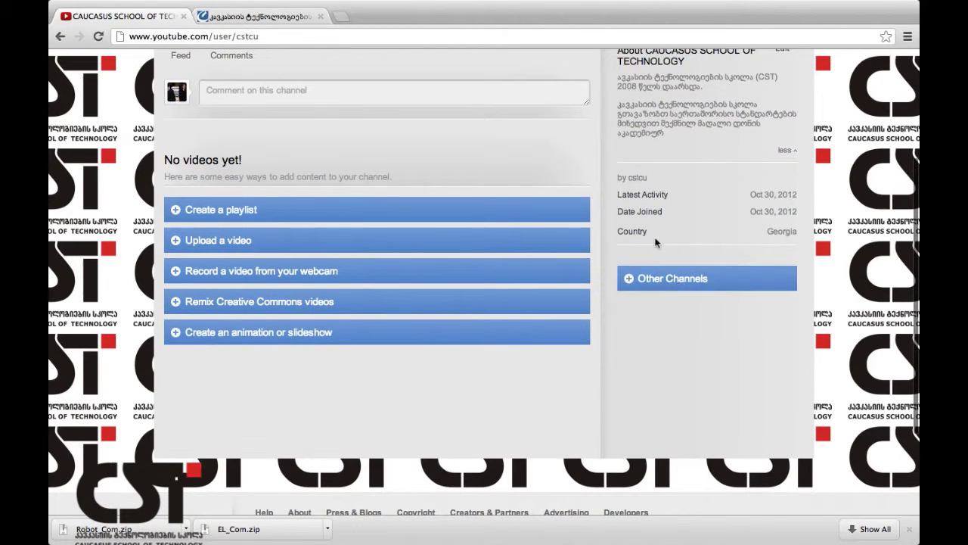
{"action": "left_click", "coordinate": [652, 284]}
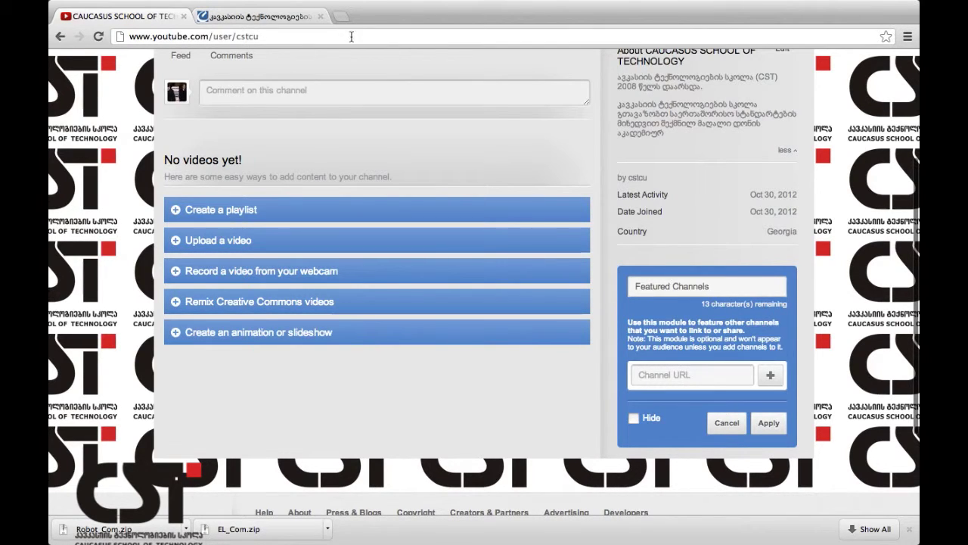
In a new tab, search youtube.com for a person's name and open their channel.
{"action": "left_click", "coordinate": [340, 16]}
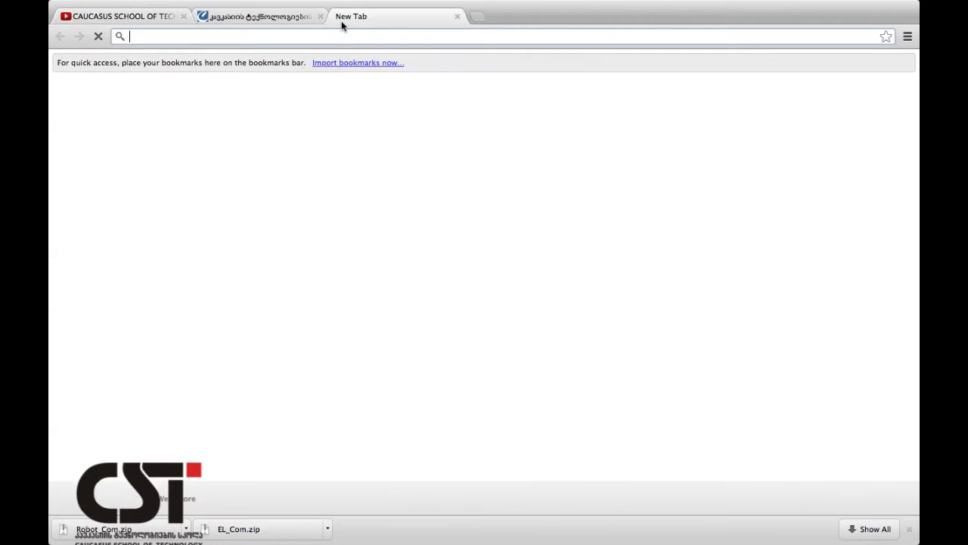
{"action": "type", "text": "youtube.com"}
{"action": "key", "text": "Return"}
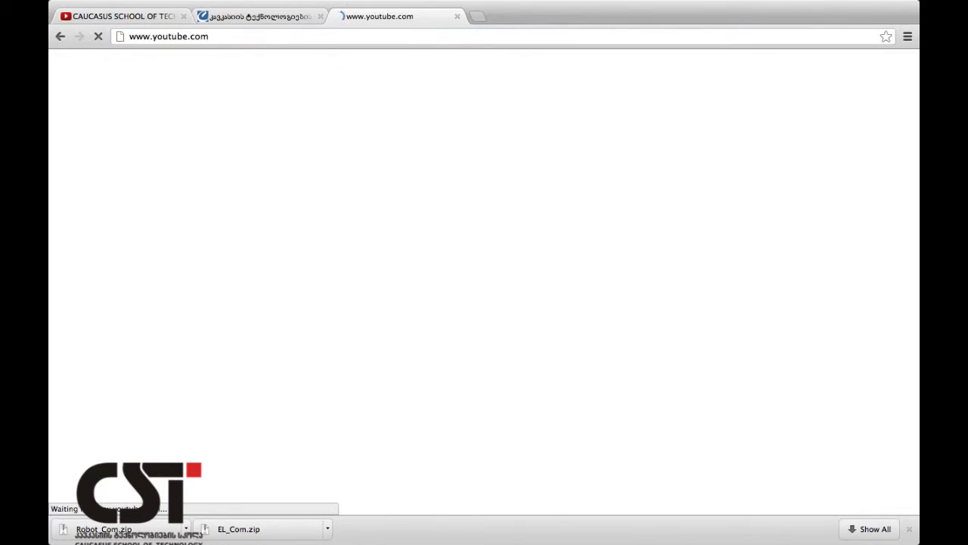
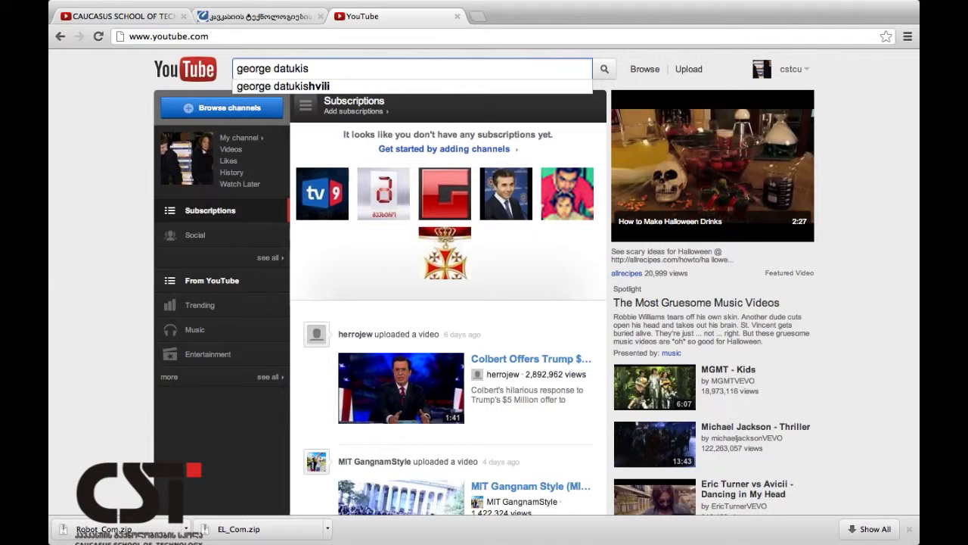
{"action": "key", "text": "Down"}
{"action": "key", "text": "Return"}
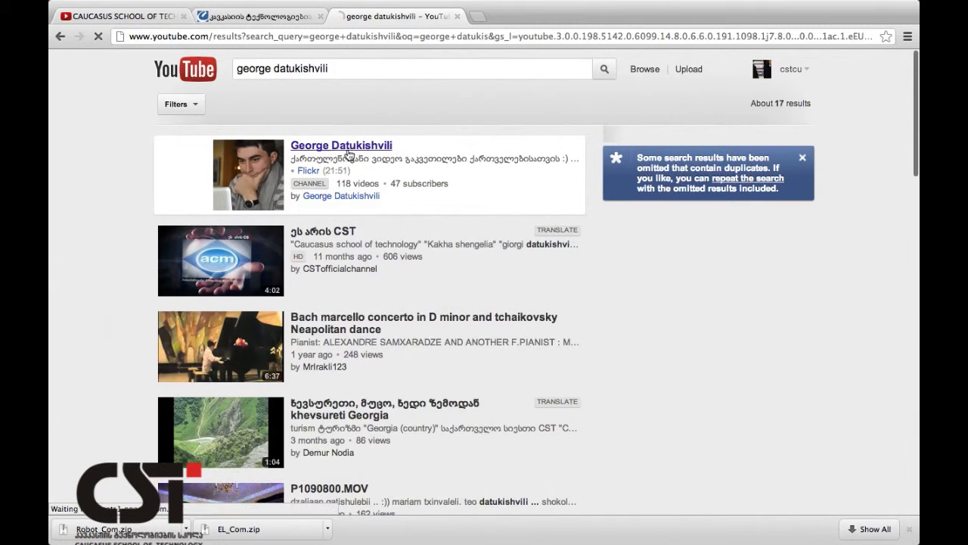
{"action": "left_click", "coordinate": [348, 154]}
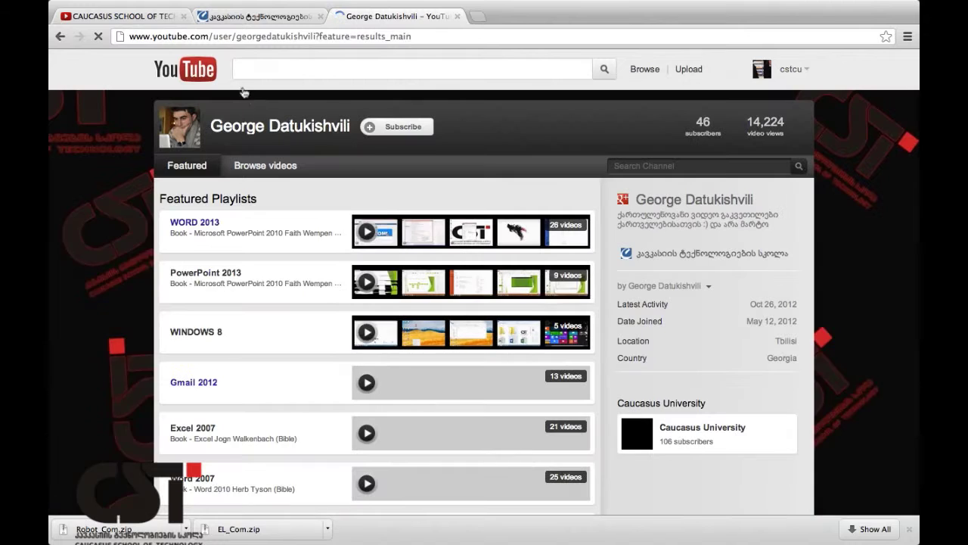
Copy that channel's web address into the CST Featured Channels URL field.
{"action": "left_click", "coordinate": [305, 42]}
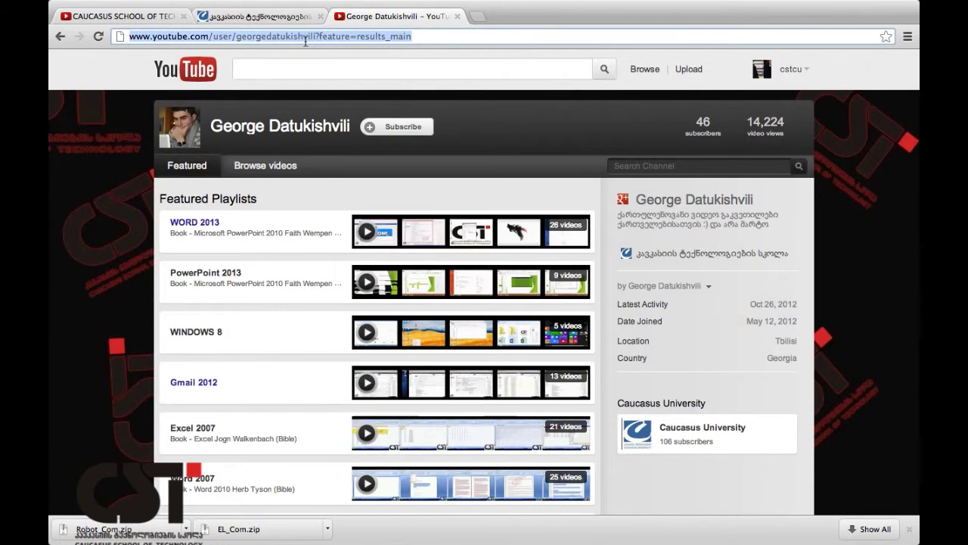
{"action": "left_click", "coordinate": [162, 16]}
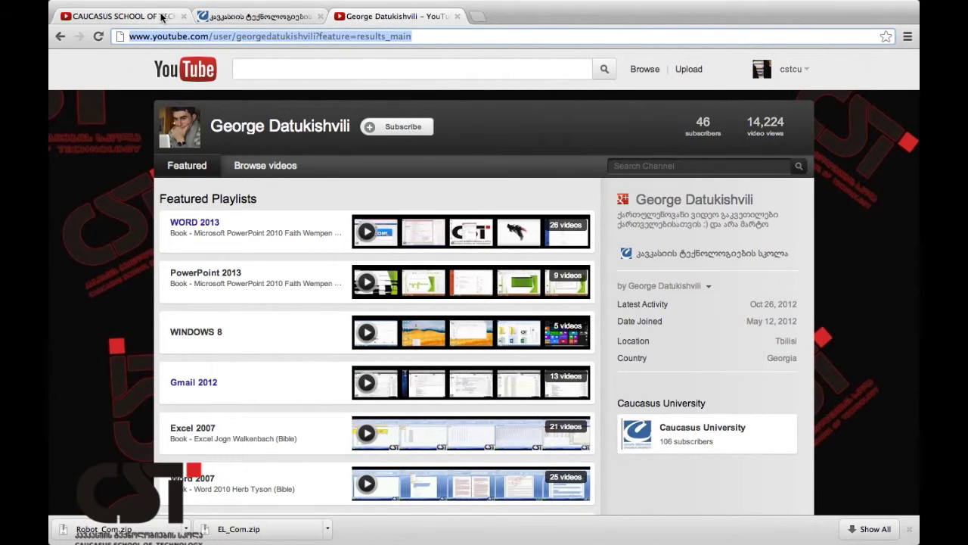
{"action": "left_click", "coordinate": [677, 380]}
{"action": "key", "text": "ctrl+v"}
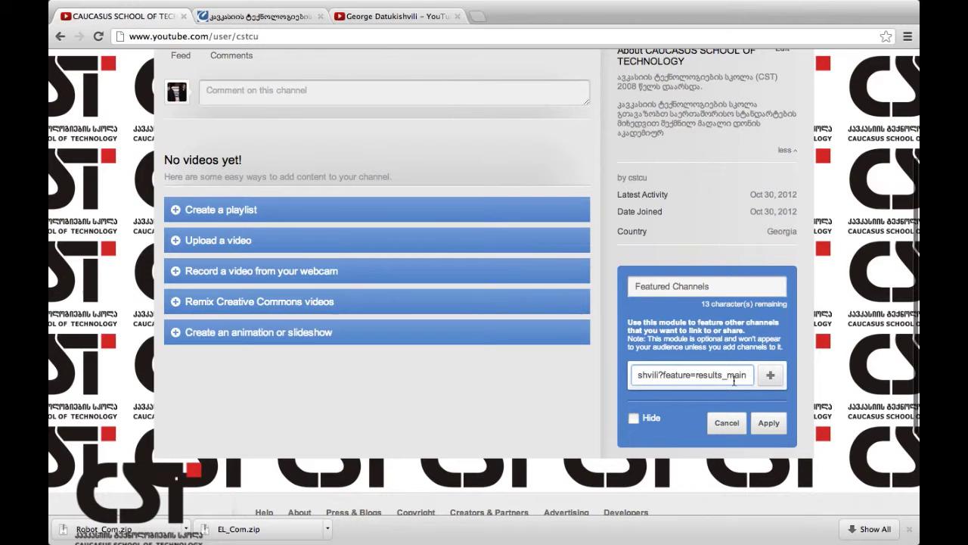
Add the pasted personal channel to Featured Channels and apply it; it shows 46 subscribers.
{"action": "left_click", "coordinate": [771, 376]}
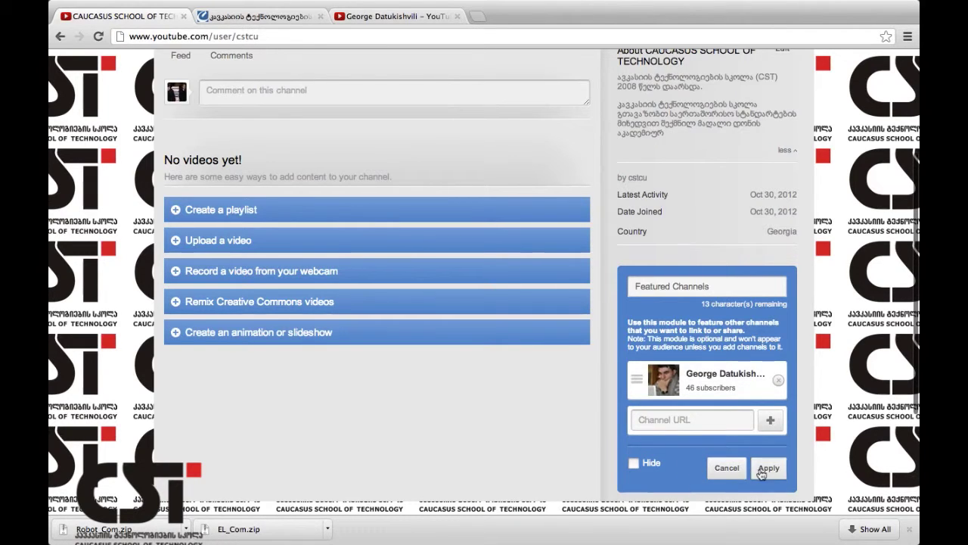
{"action": "left_click", "coordinate": [769, 470]}
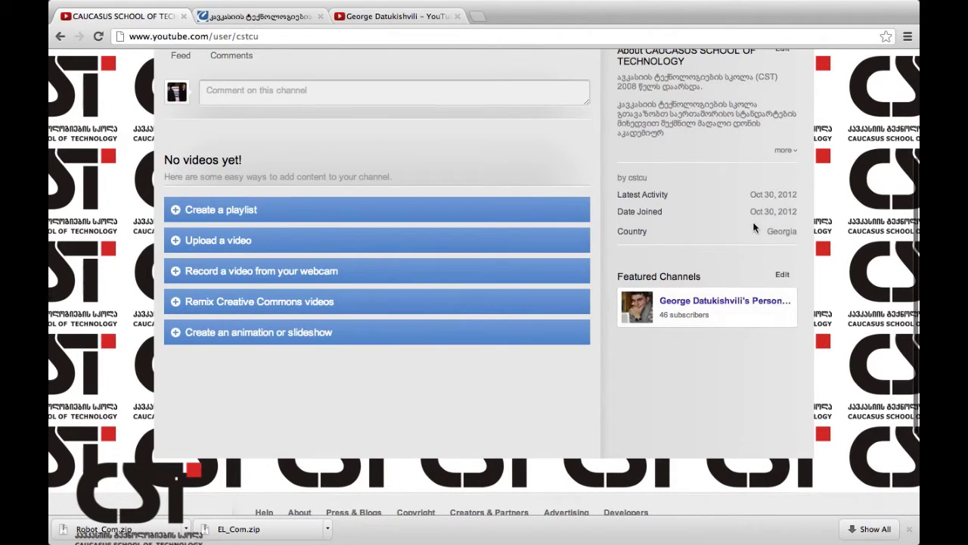
{"action": "scroll", "coordinate": [739, 239], "scroll_direction": "up", "scroll_amount": 3}
{"action": "scroll", "coordinate": [739, 239], "scroll_direction": "up", "scroll_amount": 2}
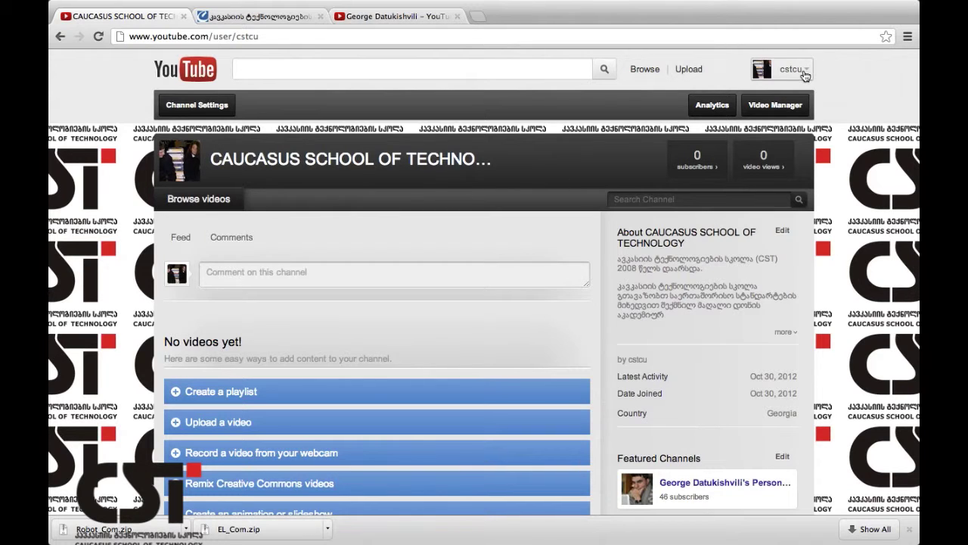
Open the cstcu account Settings and go to the Sharing page, with its Orkut, Twitter and Facebook connections.
{"action": "left_click", "coordinate": [804, 74]}
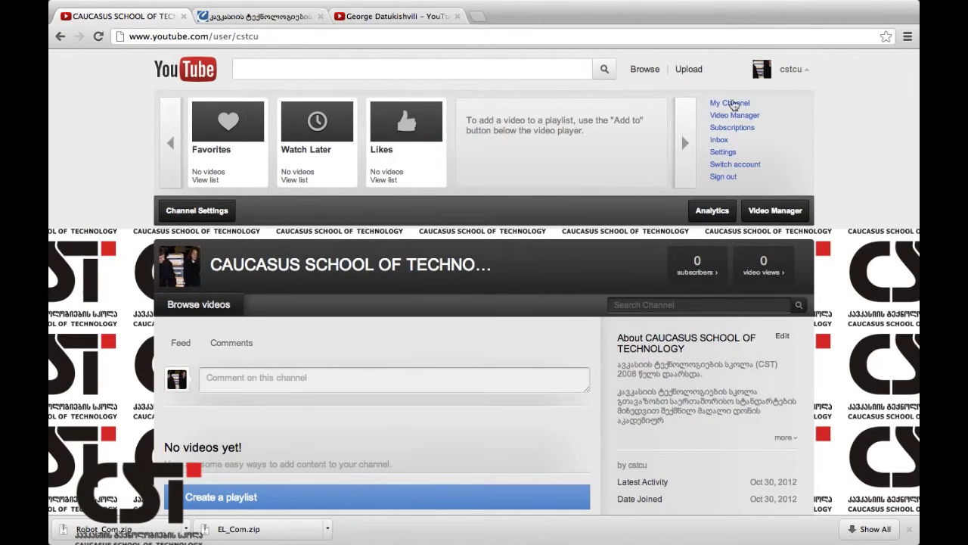
{"action": "left_click", "coordinate": [724, 154]}
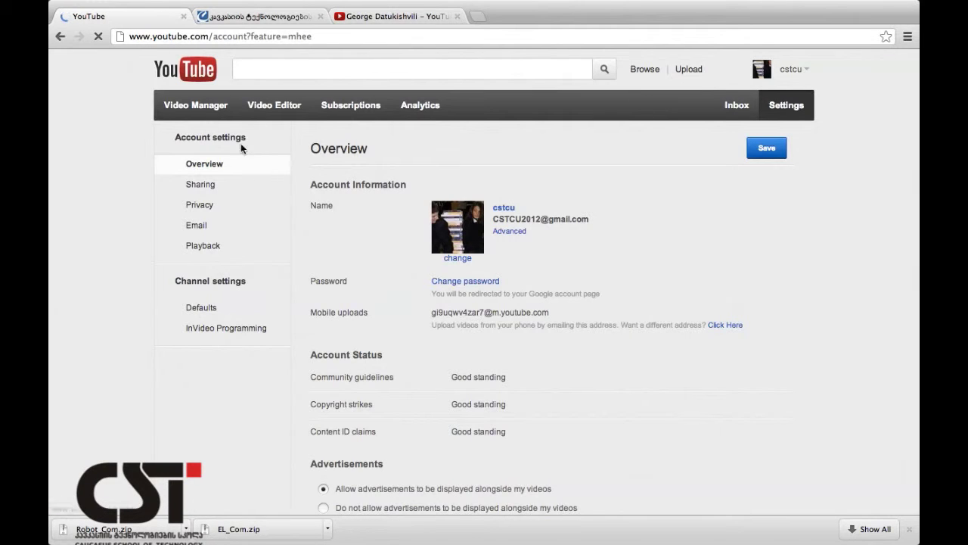
{"action": "scroll", "coordinate": [438, 384], "scroll_direction": "down", "scroll_amount": 3}
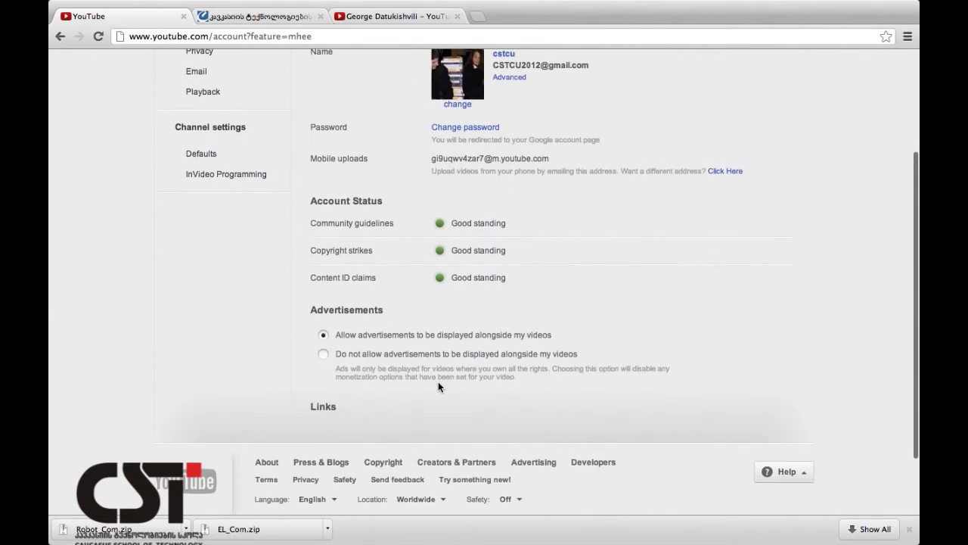
{"action": "scroll", "coordinate": [438, 387], "scroll_direction": "up", "scroll_amount": 3}
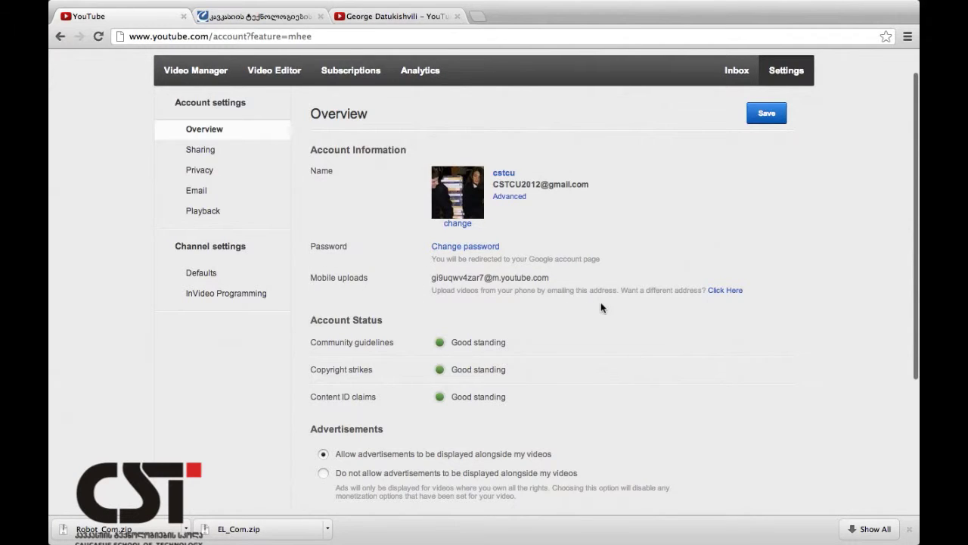
{"action": "scroll", "coordinate": [402, 324], "scroll_direction": "down", "scroll_amount": 5}
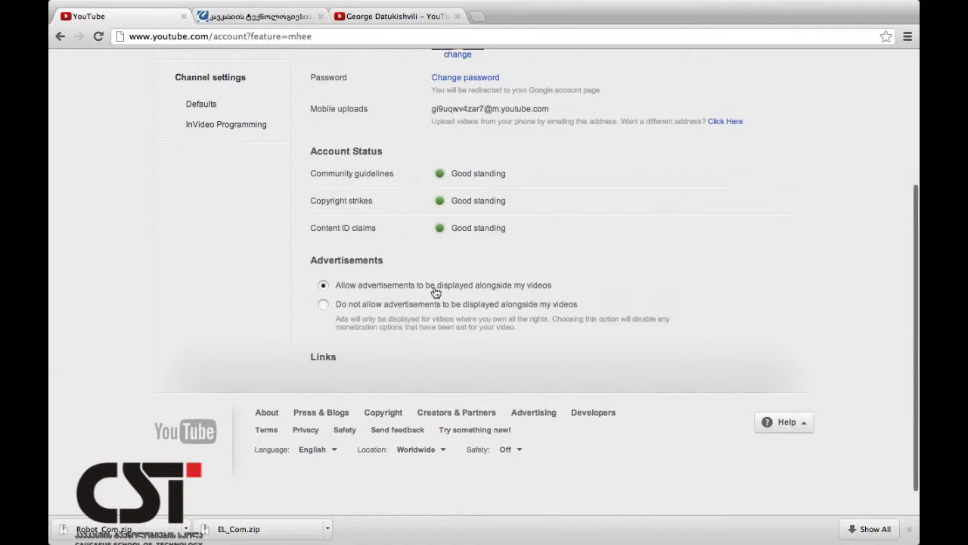
{"action": "scroll", "coordinate": [435, 292], "scroll_direction": "up", "scroll_amount": 5}
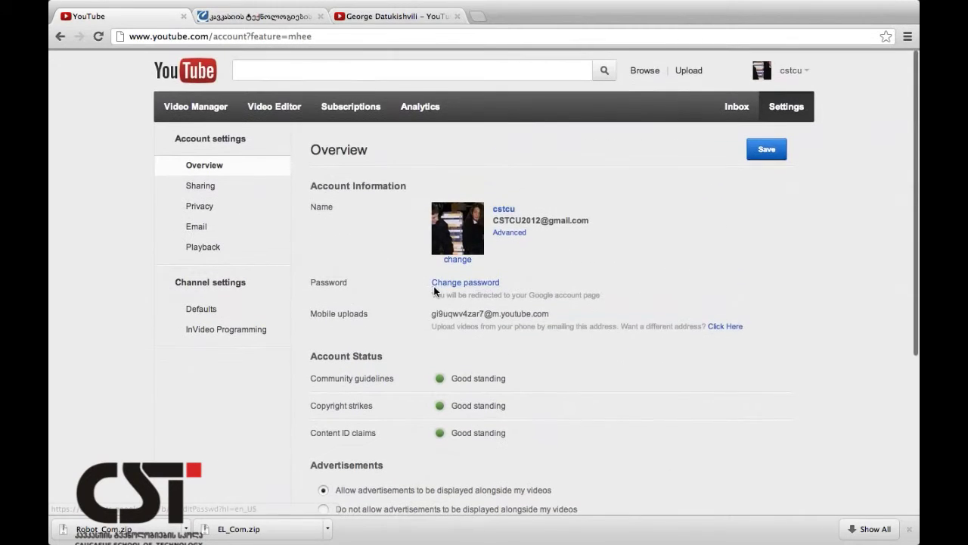
{"action": "left_click", "coordinate": [215, 195]}
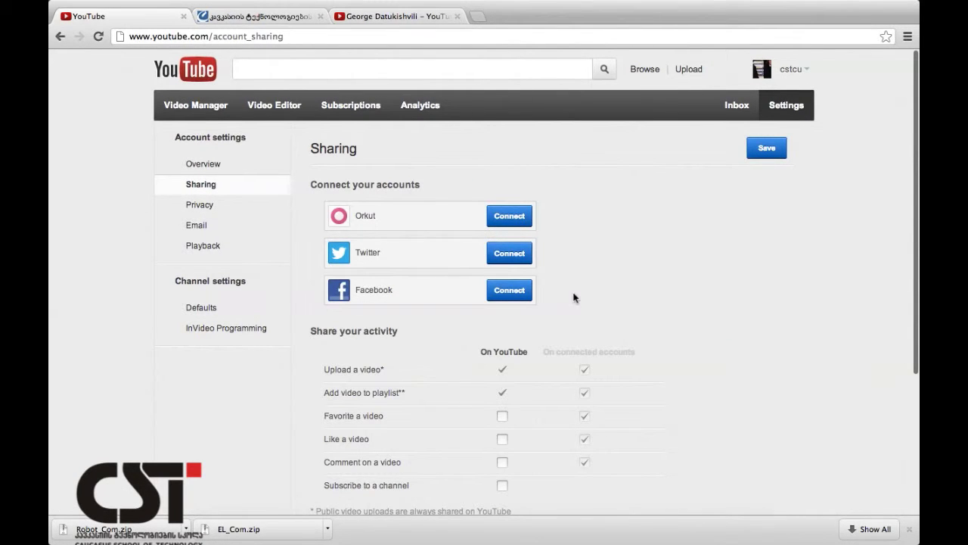
Choose Connect next to Facebook on the Sharing page.
{"action": "scroll", "coordinate": [573, 297], "scroll_direction": "down", "scroll_amount": 2}
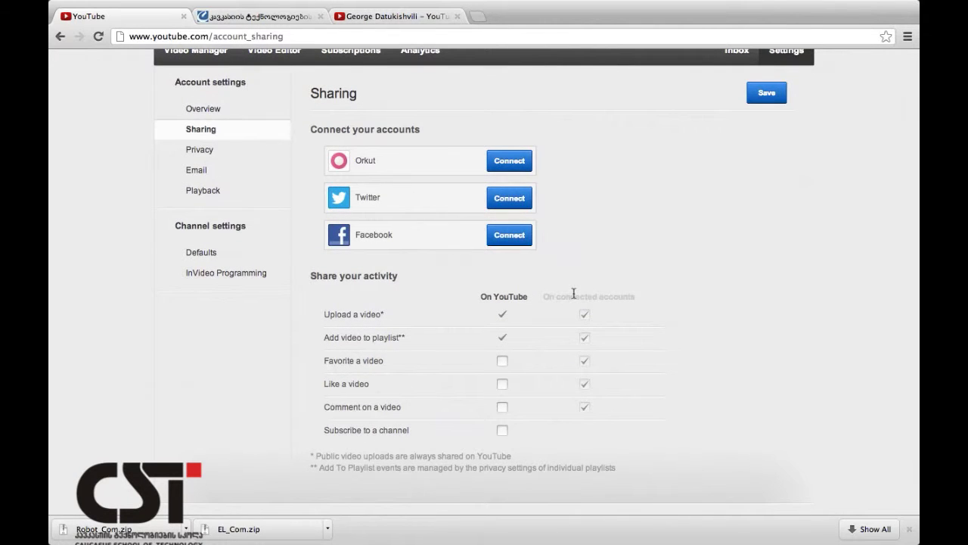
{"action": "left_click", "coordinate": [511, 238]}
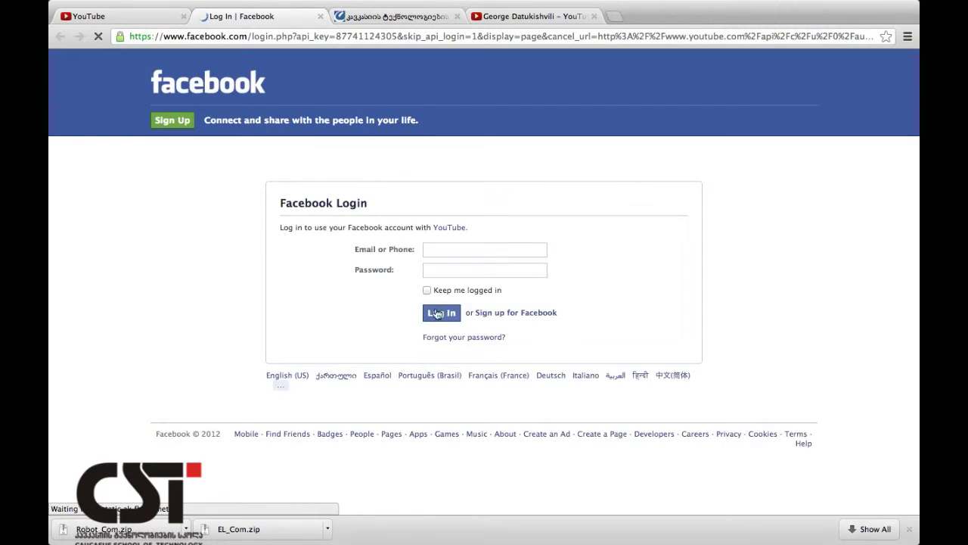
Log in to Facebook with the saved email and the account password, then decline naming the device.
{"action": "left_click", "coordinate": [440, 250]}
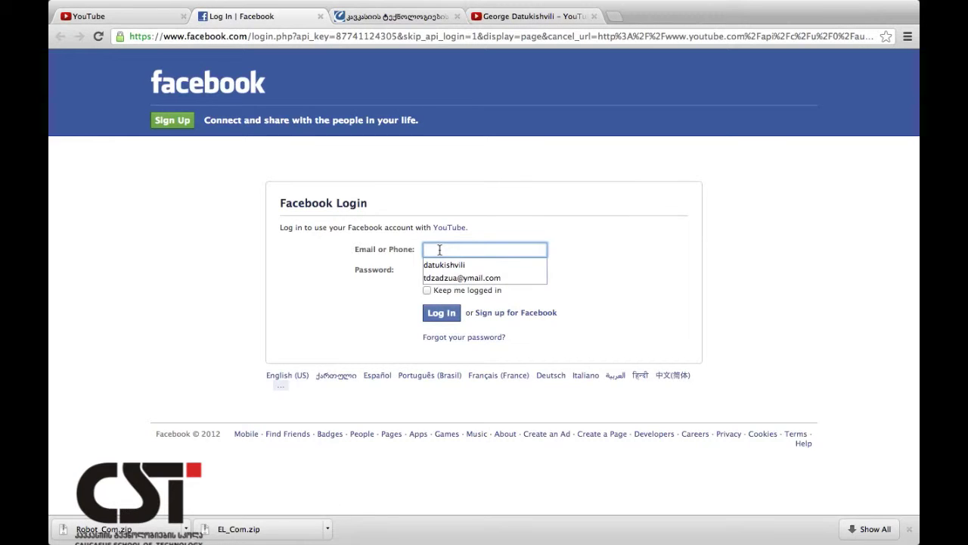
{"action": "left_click", "coordinate": [440, 264]}
{"action": "left_click", "coordinate": [437, 270]}
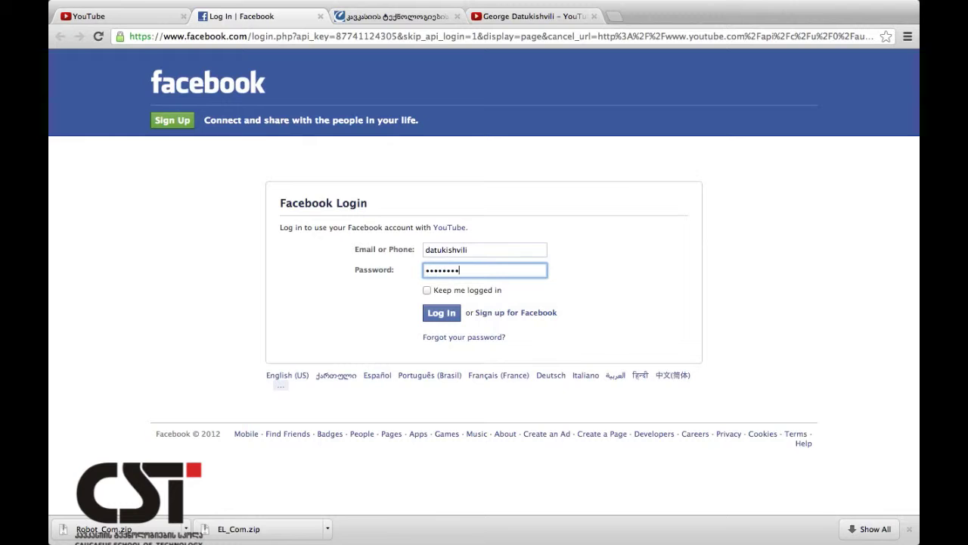
{"action": "key", "text": "Return"}
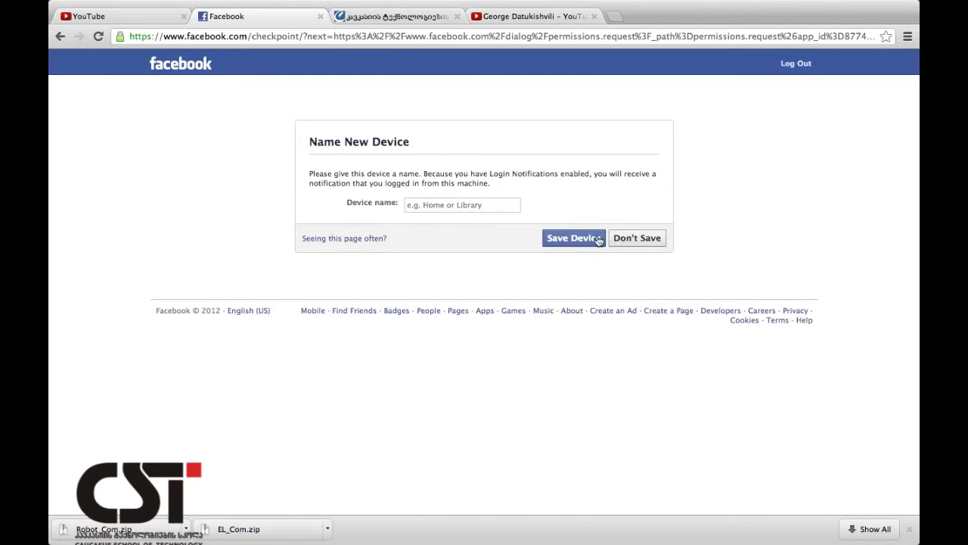
{"action": "left_click", "coordinate": [630, 241]}
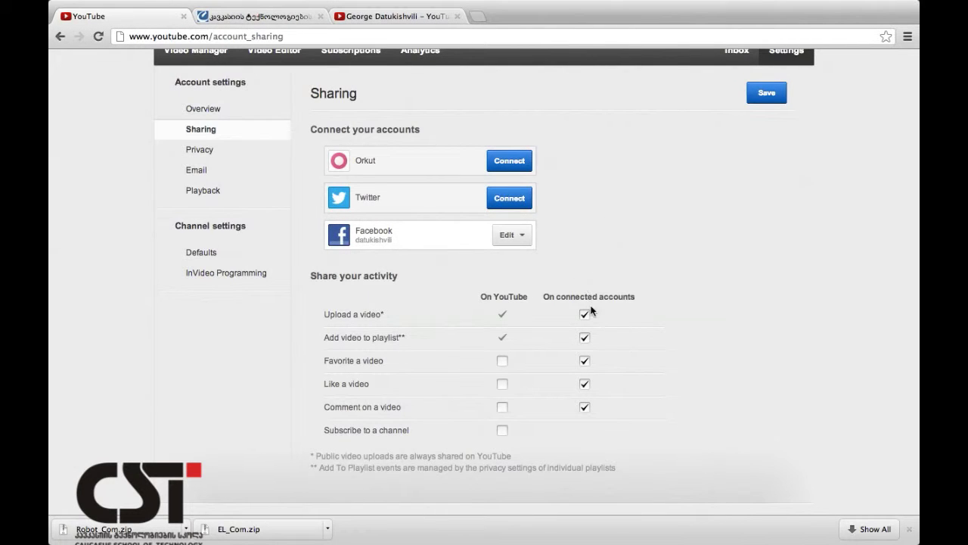
Stop sharing playlist additions, favorites and likes to connected accounts.
{"action": "scroll", "coordinate": [589, 318], "scroll_direction": "down", "scroll_amount": 3}
{"action": "scroll", "coordinate": [591, 319], "scroll_direction": "down", "scroll_amount": 1}
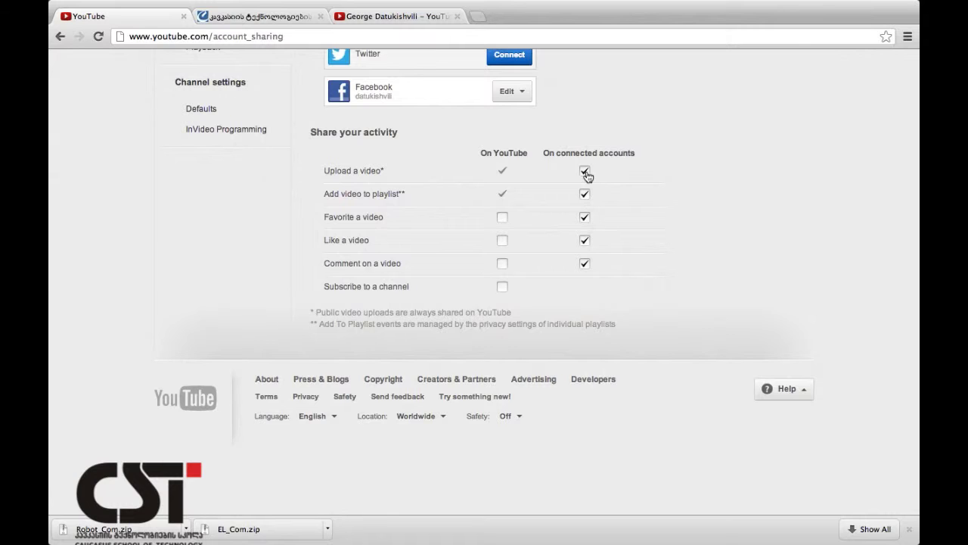
{"action": "left_click", "coordinate": [585, 193]}
{"action": "left_click", "coordinate": [585, 217]}
{"action": "left_click", "coordinate": [585, 240]}
Disconnect the Facebook account from YouTube's Sharing settings.
{"action": "scroll", "coordinate": [587, 278], "scroll_direction": "up", "scroll_amount": 5}
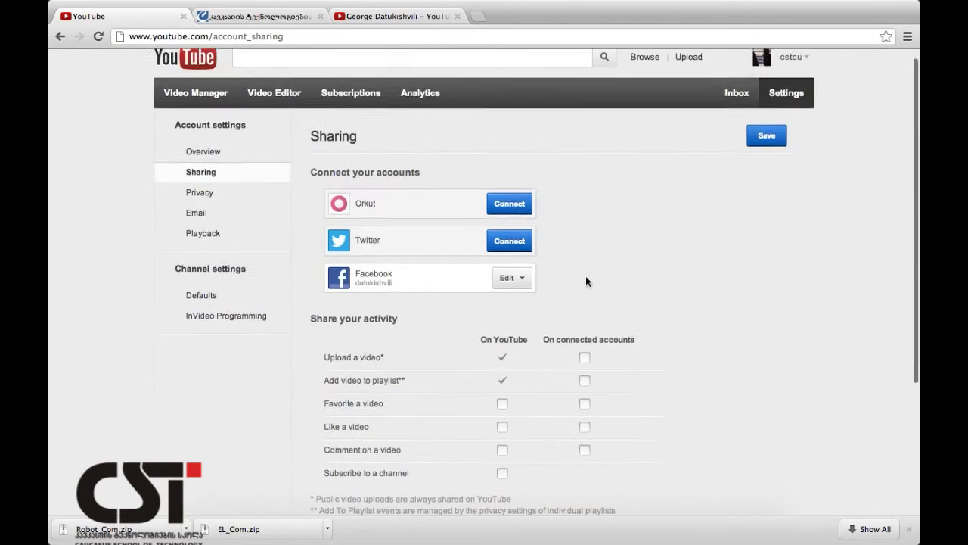
{"action": "left_click", "coordinate": [513, 291]}
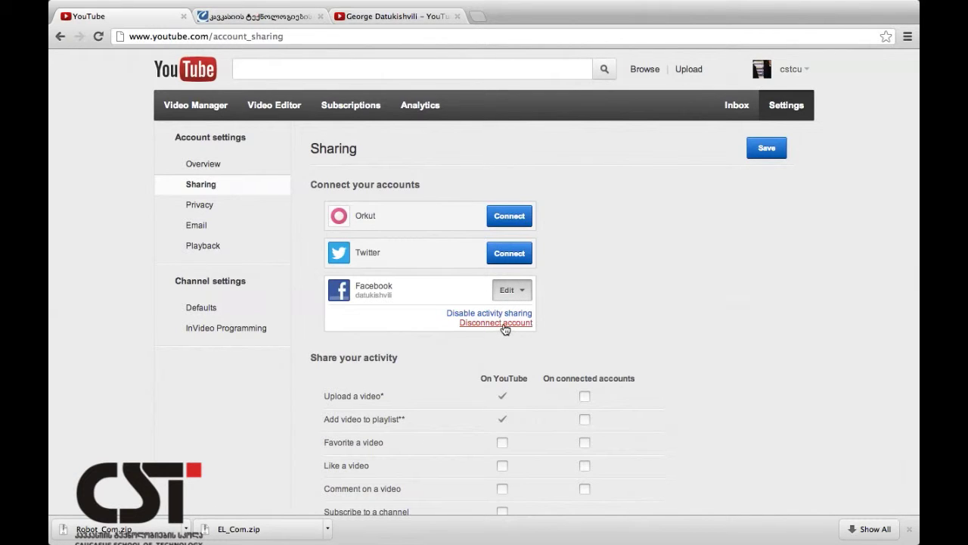
{"action": "left_click", "coordinate": [504, 324]}
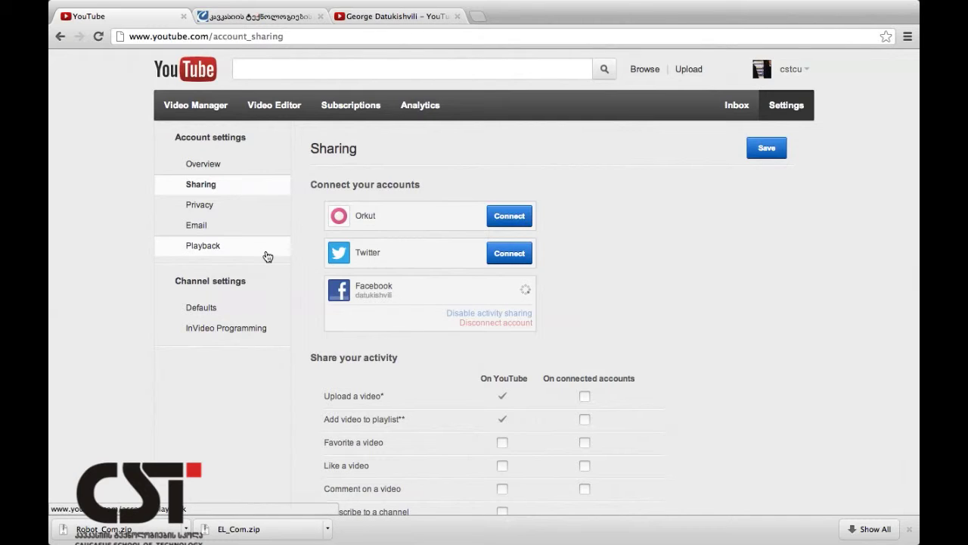
In Upload Defaults, review privacy, category and licence, keeping Public and Standard YouTube License.
{"action": "left_click", "coordinate": [232, 311]}
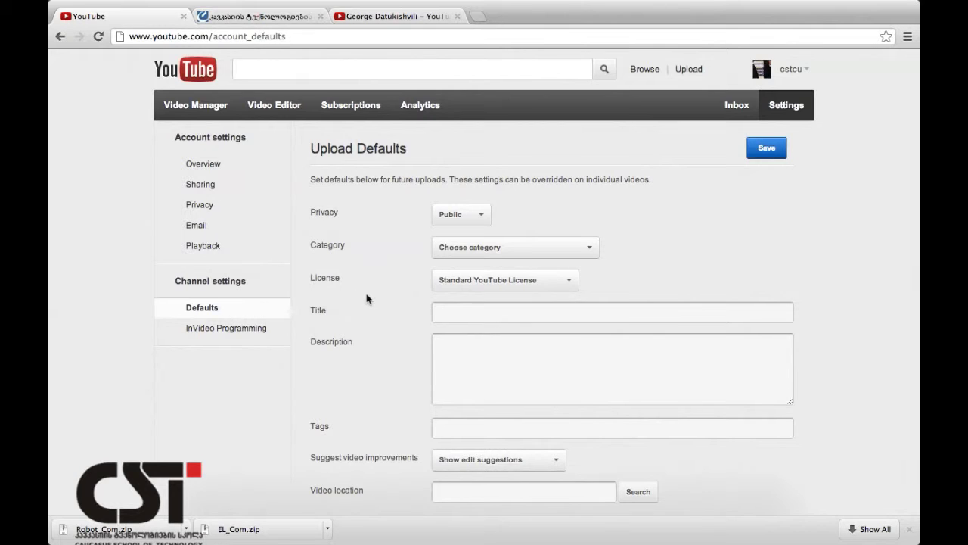
{"action": "scroll", "coordinate": [366, 299], "scroll_direction": "down", "scroll_amount": 3}
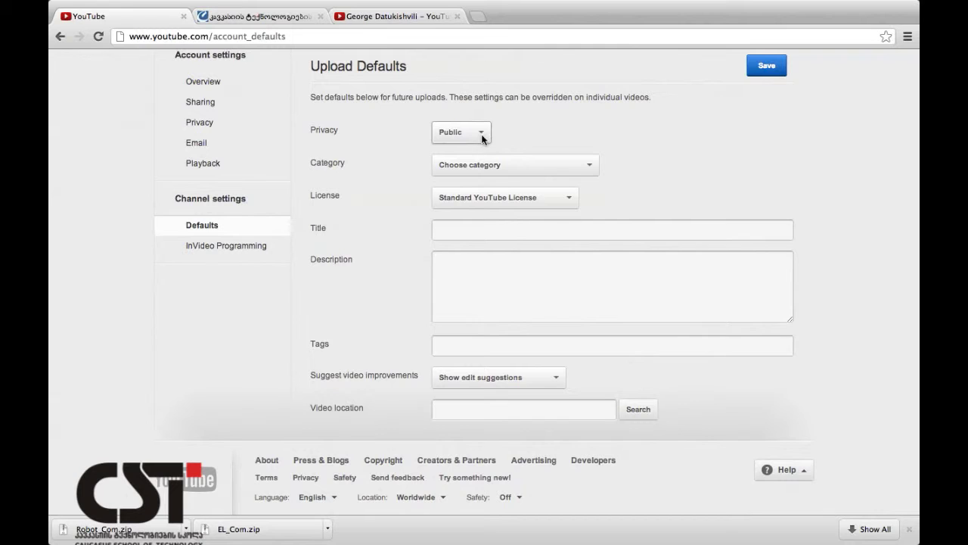
{"action": "left_click", "coordinate": [482, 137]}
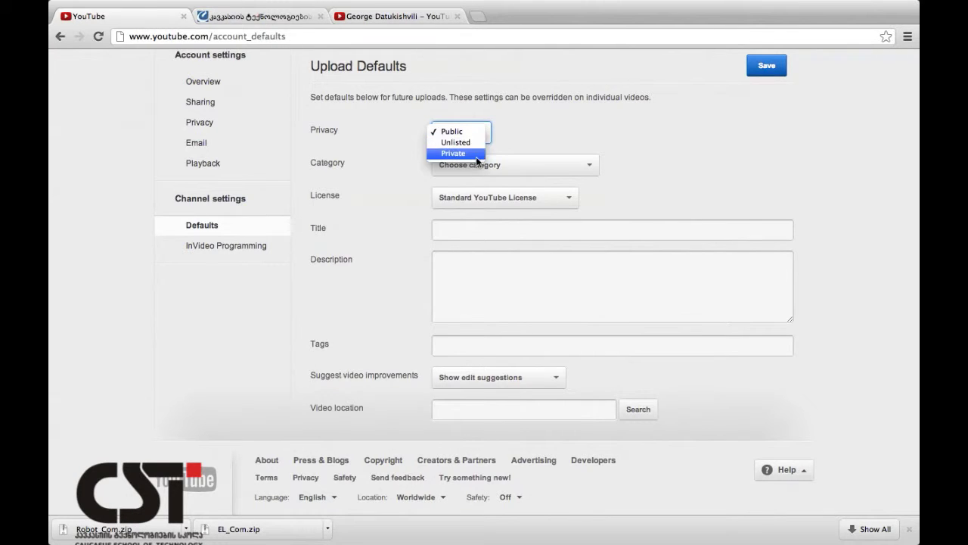
{"action": "left_click", "coordinate": [493, 140]}
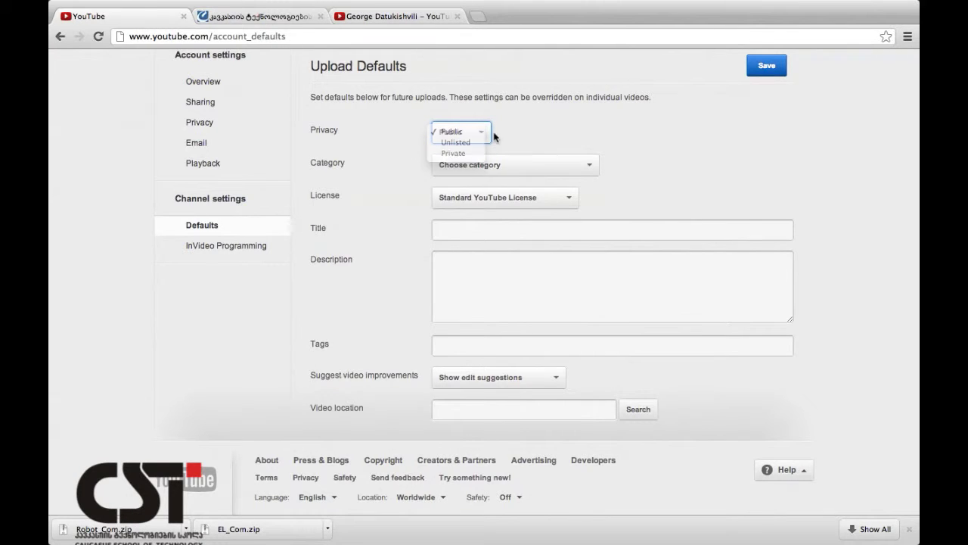
{"action": "left_click", "coordinate": [518, 168]}
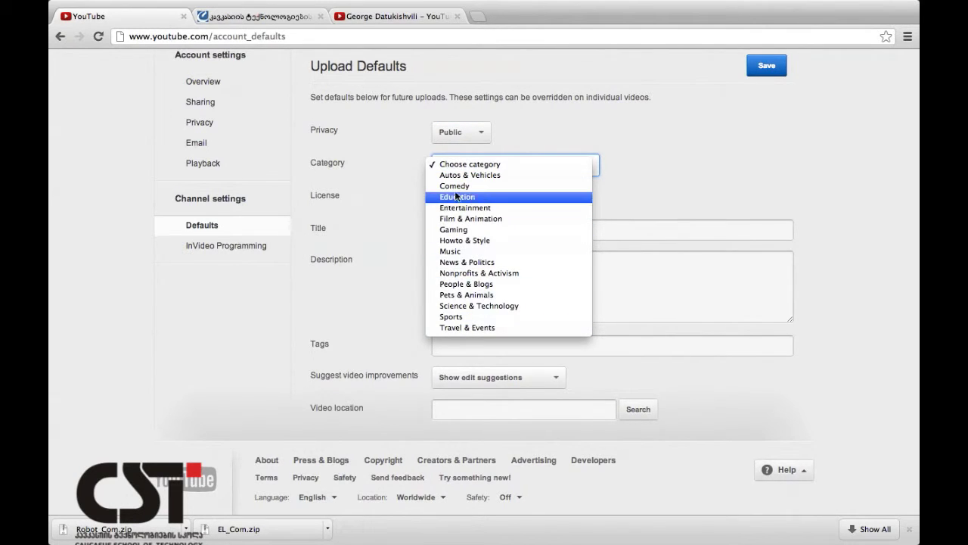
{"action": "left_click", "coordinate": [408, 164]}
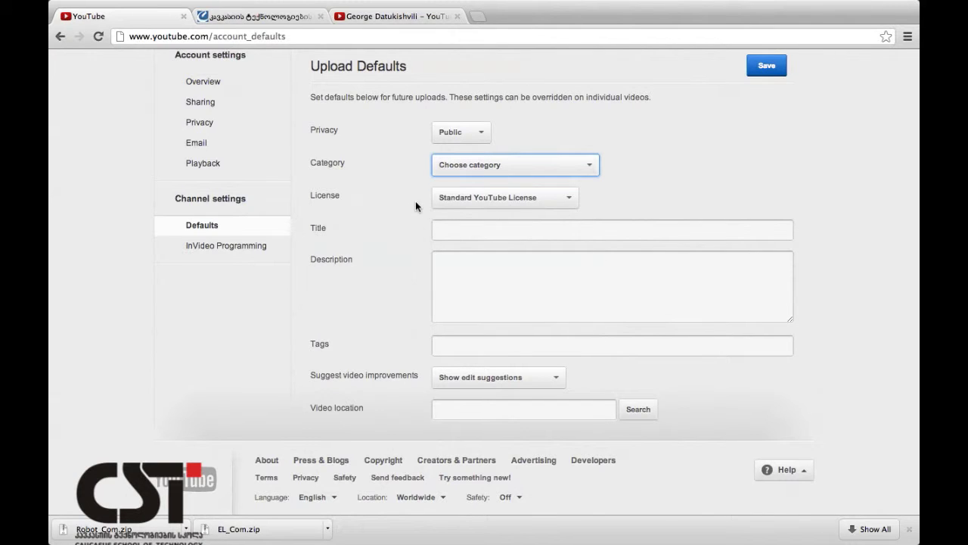
{"action": "left_click", "coordinate": [509, 203]}
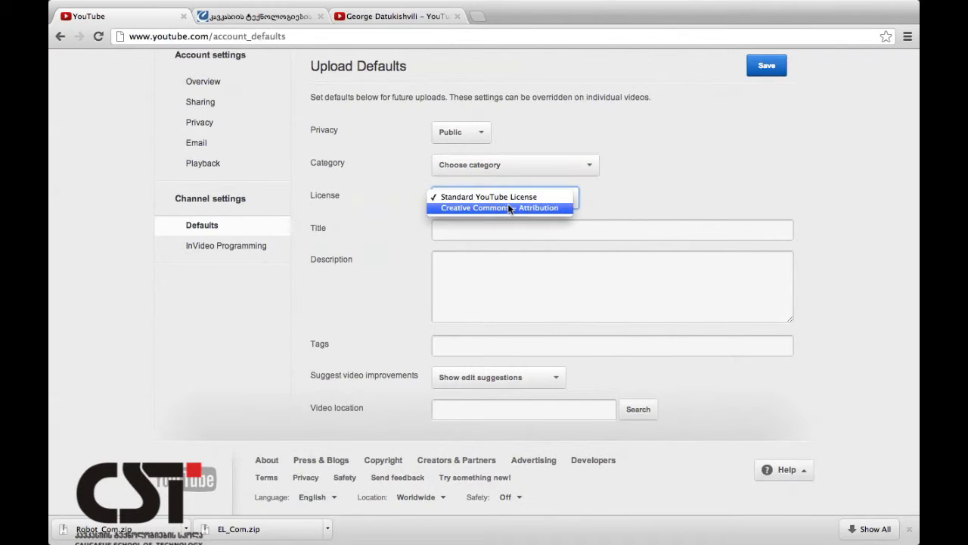
{"action": "left_click", "coordinate": [610, 201]}
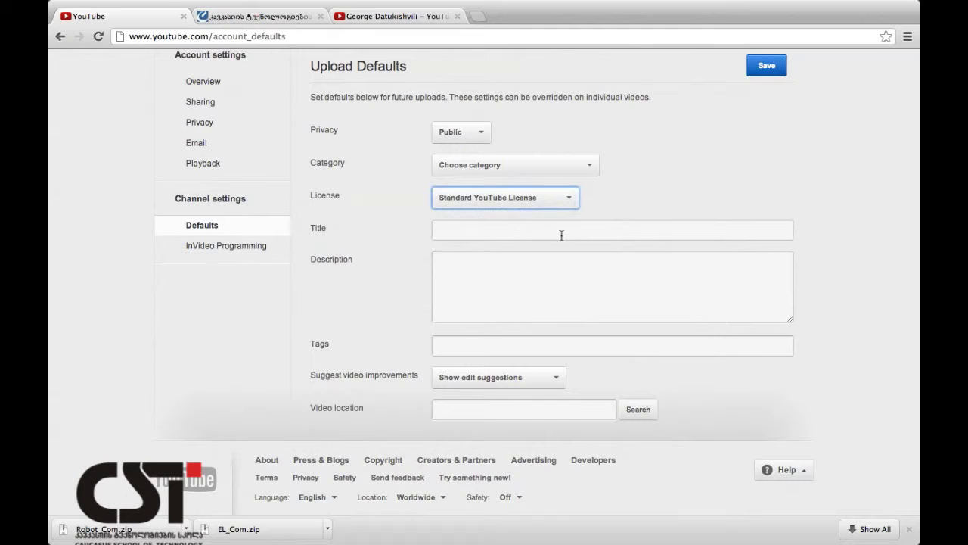
Leave the default title, description and tags empty and save the upload defaults.
{"action": "scroll", "coordinate": [562, 235], "scroll_direction": "down", "scroll_amount": 2}
{"action": "left_click", "coordinate": [563, 181]}
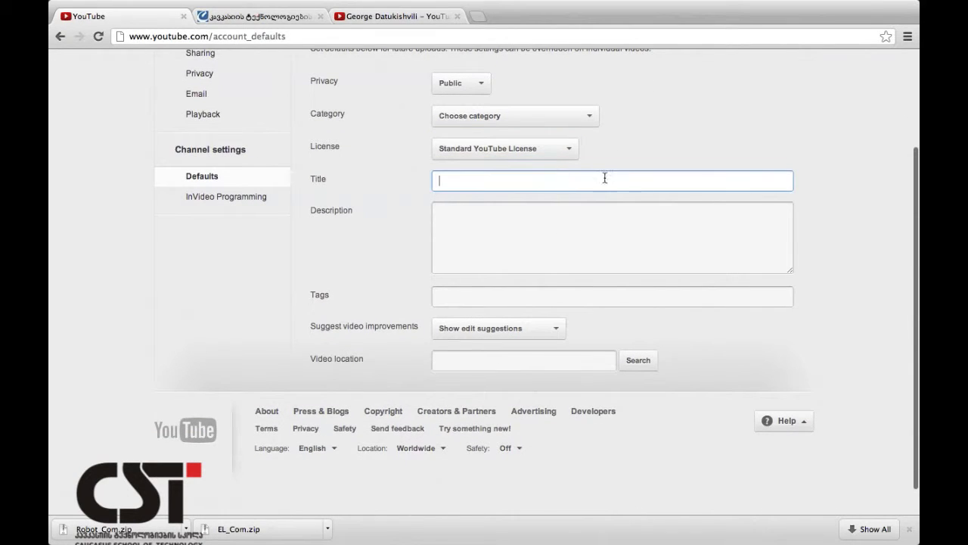
{"action": "left_click", "coordinate": [514, 233]}
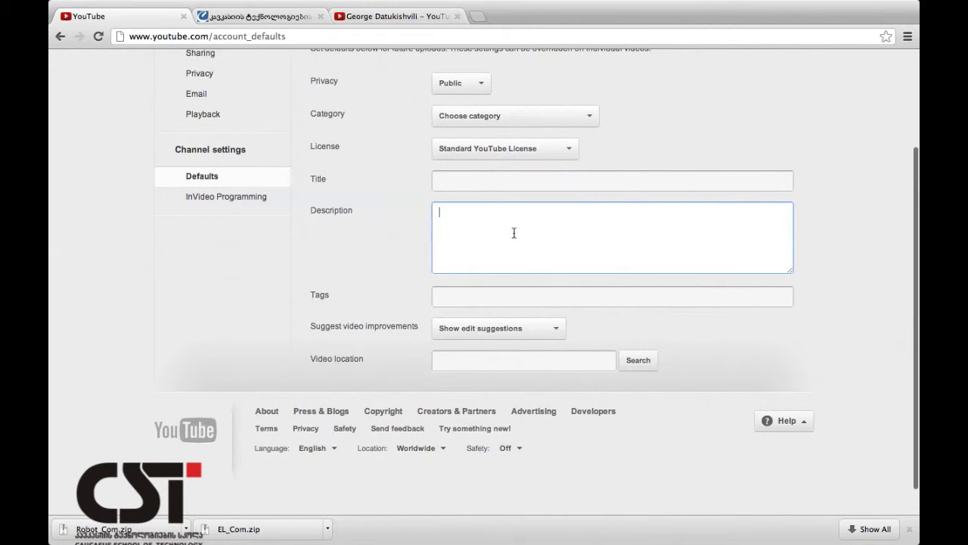
{"action": "left_click", "coordinate": [464, 293]}
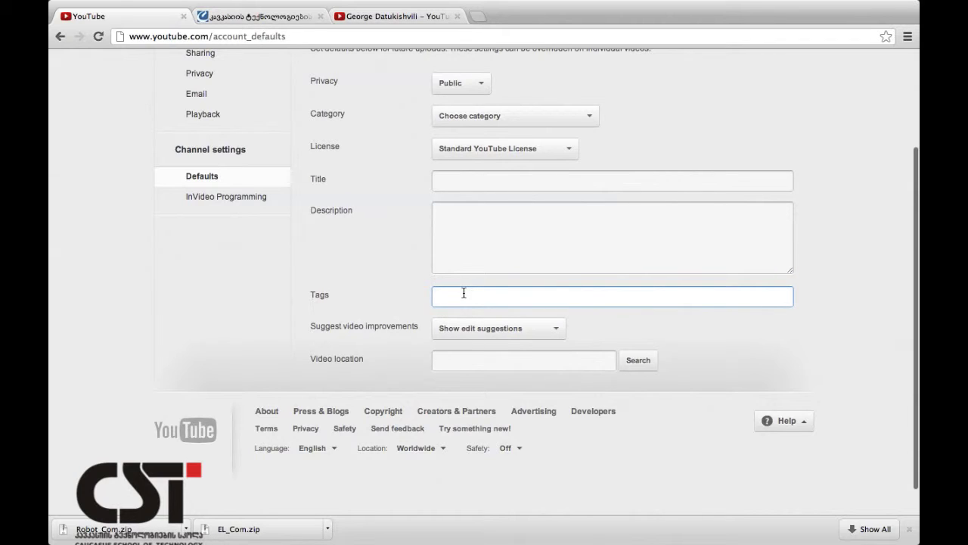
{"action": "scroll", "coordinate": [464, 293], "scroll_direction": "up", "scroll_amount": 4}
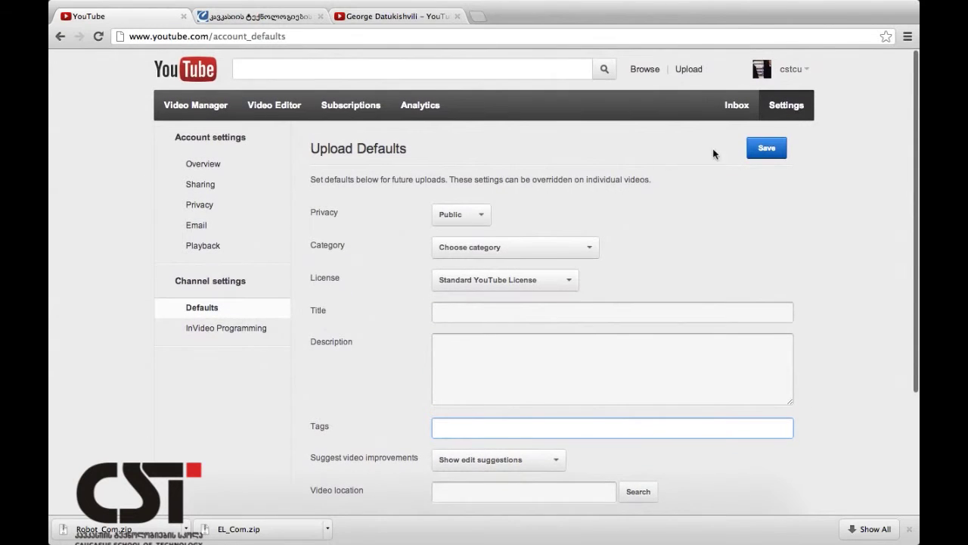
{"action": "left_click", "coordinate": [769, 154]}
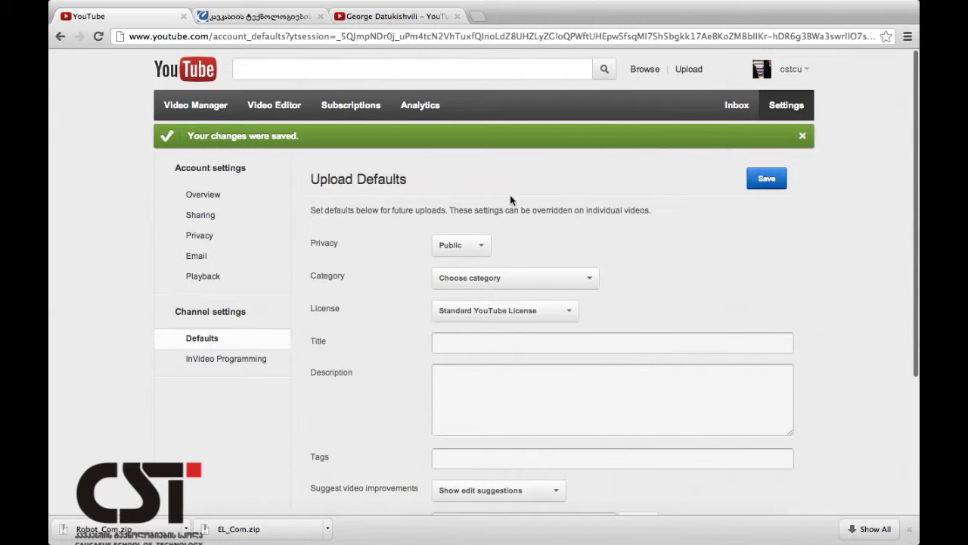
Check the empty Inbox, then return to the CAUCASUS SCHOOL OF TECHNOLOGY page via My Channel.
{"action": "left_click", "coordinate": [739, 112]}
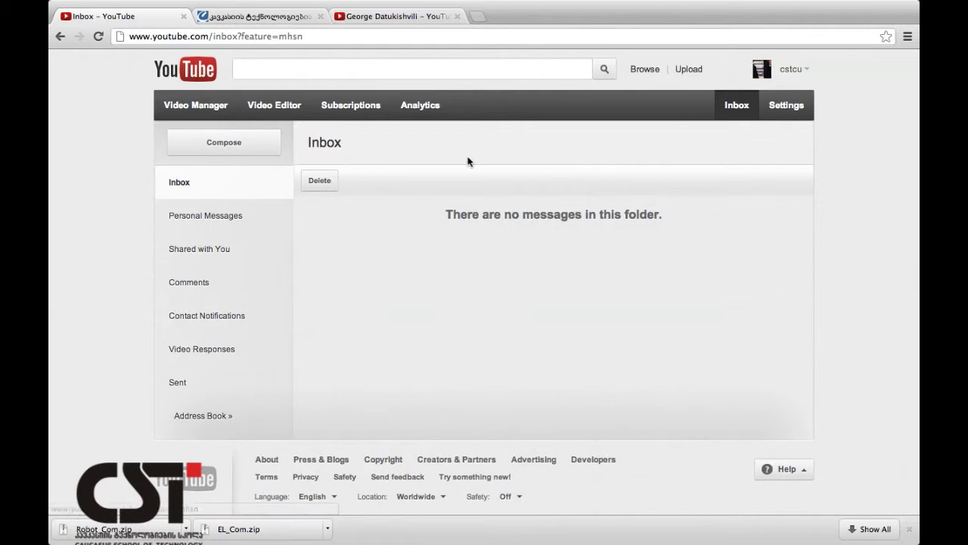
{"action": "left_click", "coordinate": [787, 75]}
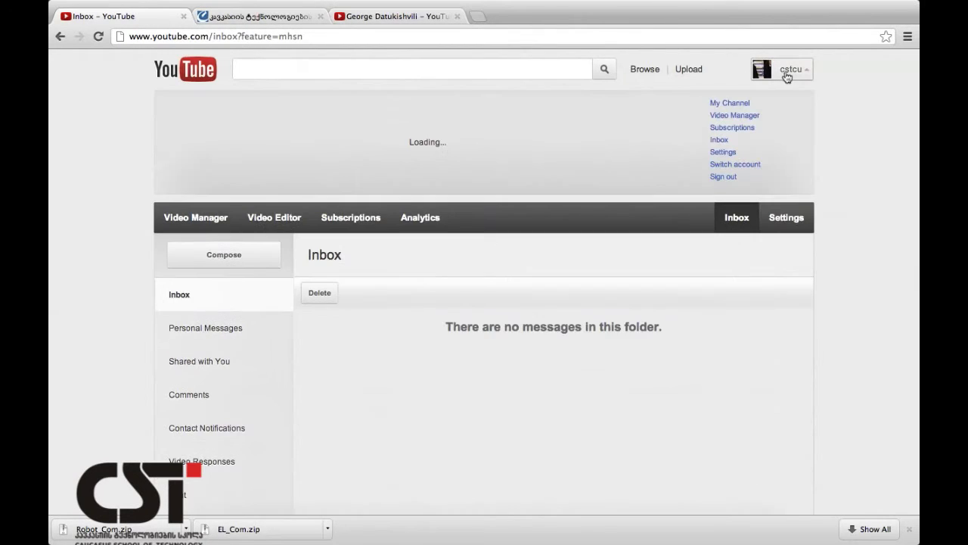
{"action": "left_click", "coordinate": [739, 104]}
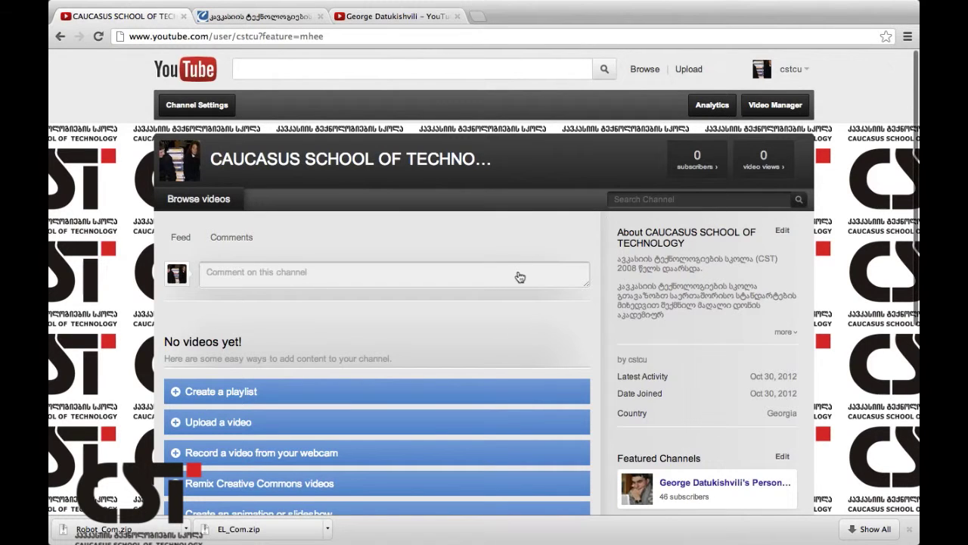
Open the Upload video files page from the channel's 'Upload a video' link.
{"action": "scroll", "coordinate": [520, 277], "scroll_direction": "down", "scroll_amount": 3}
{"action": "scroll", "coordinate": [520, 277], "scroll_direction": "up", "scroll_amount": 3}
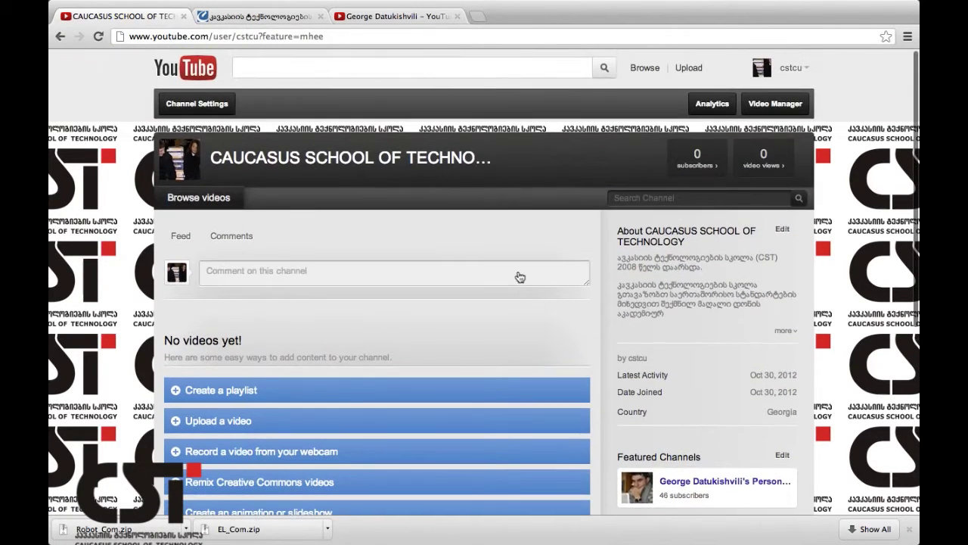
{"action": "scroll", "coordinate": [519, 276], "scroll_direction": "down", "scroll_amount": 1}
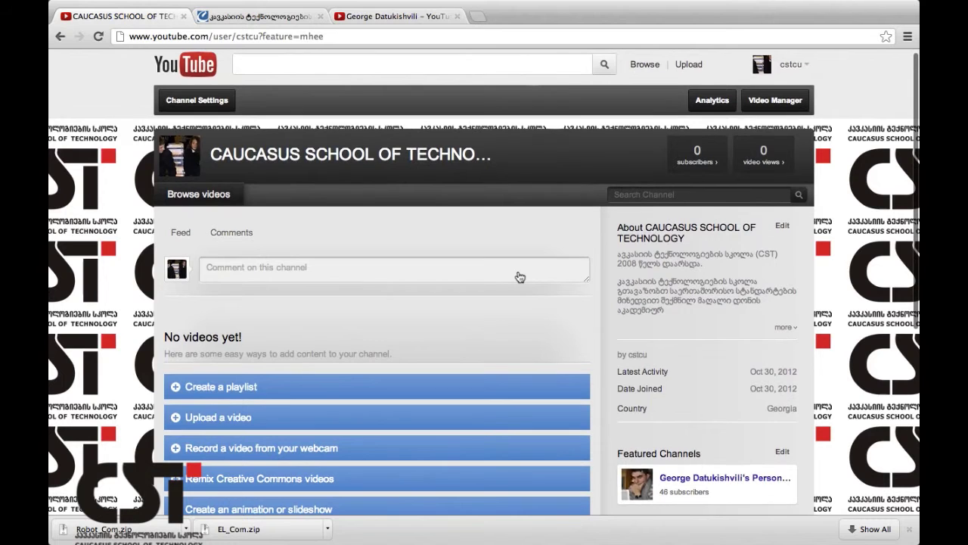
{"action": "scroll", "coordinate": [520, 277], "scroll_direction": "down", "scroll_amount": 3}
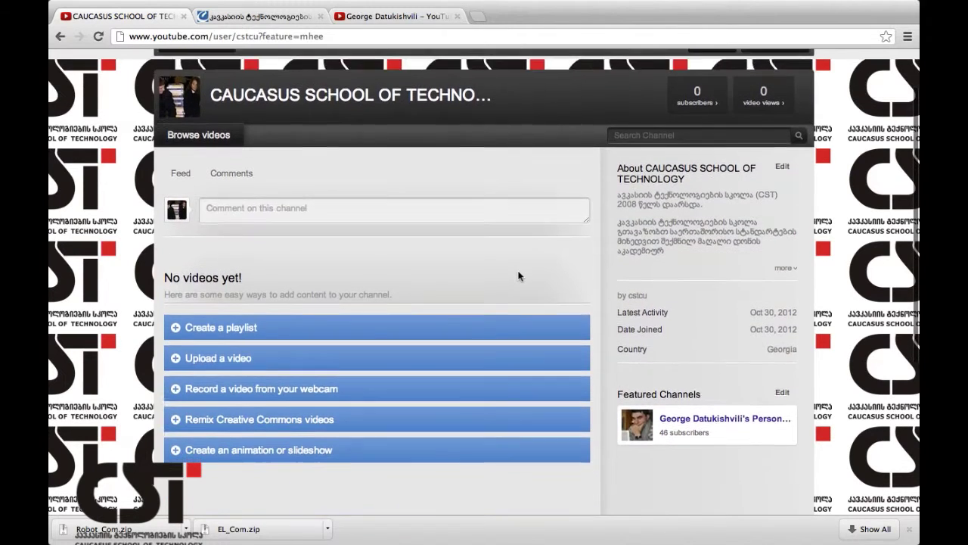
{"action": "scroll", "coordinate": [519, 276], "scroll_direction": "down", "scroll_amount": 1}
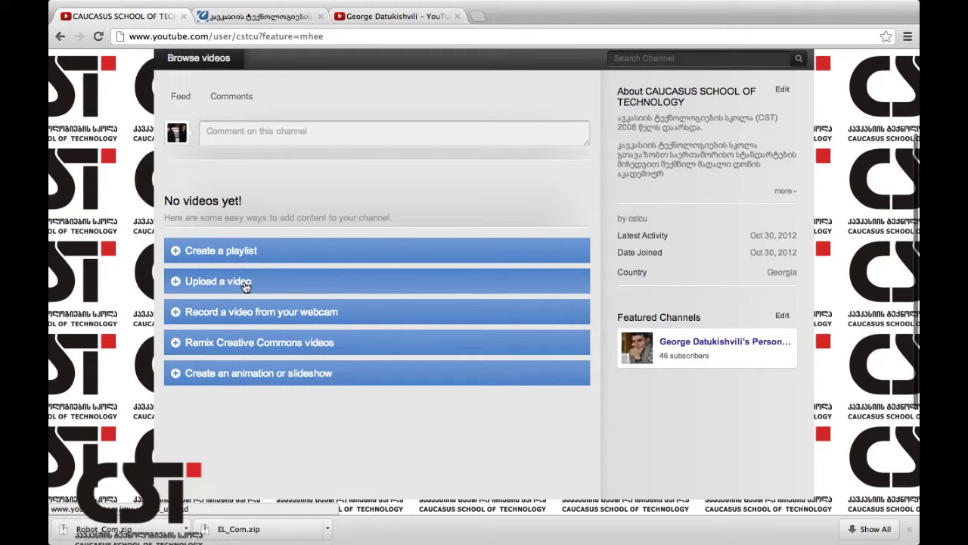
{"action": "left_click", "coordinate": [244, 285]}
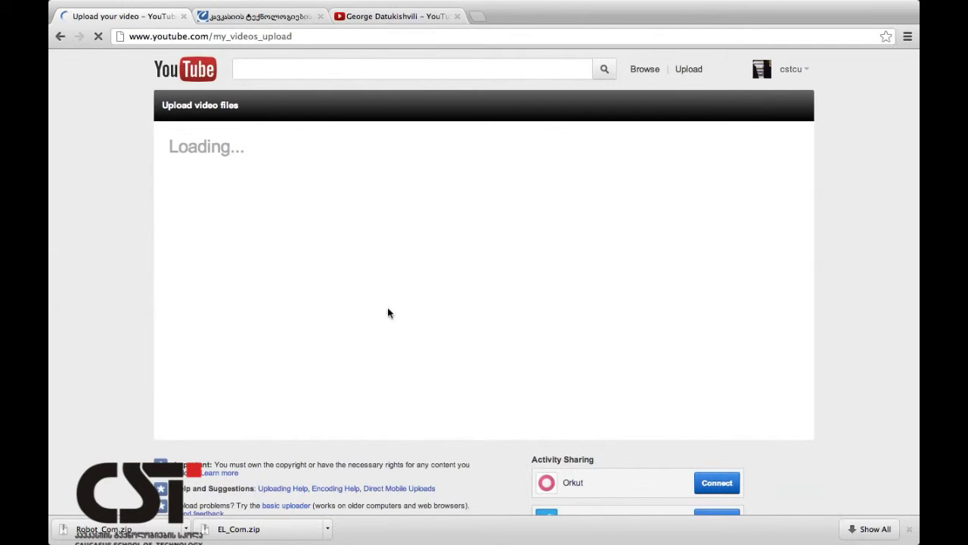
{"action": "scroll", "coordinate": [324, 310], "scroll_direction": "down", "scroll_amount": 3}
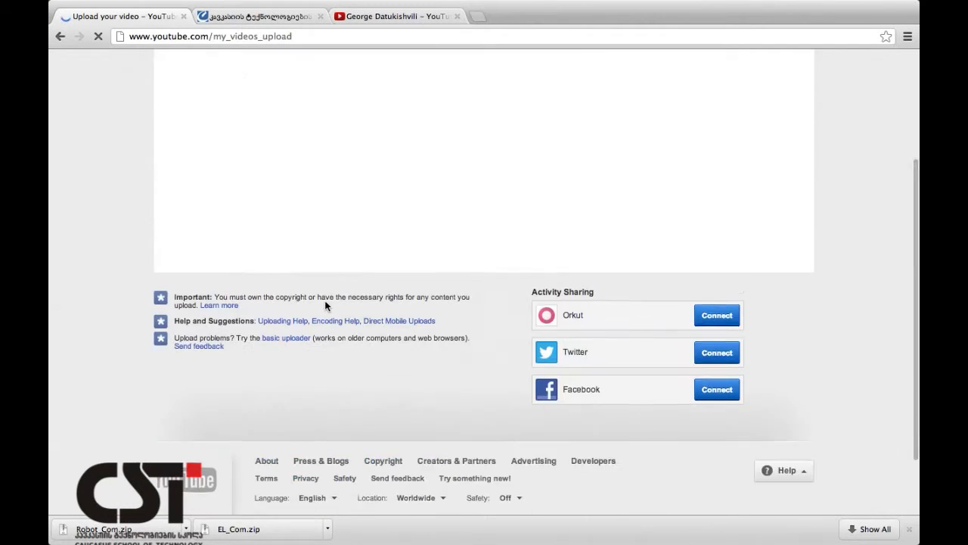
{"action": "scroll", "coordinate": [326, 306], "scroll_direction": "up", "scroll_amount": 2}
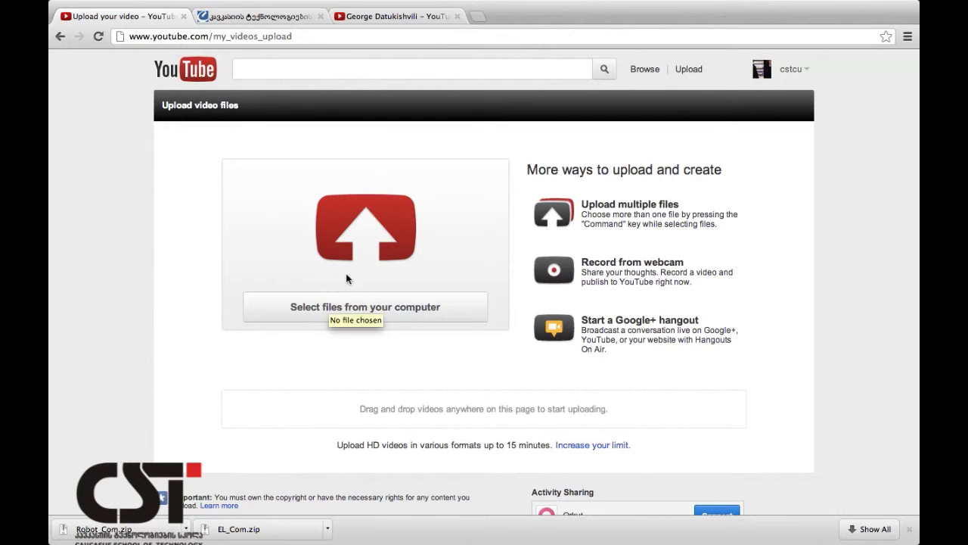
Go back to the channel and, via Video Manager and Upload, open the computer file picker.
{"action": "left_click", "coordinate": [59, 36]}
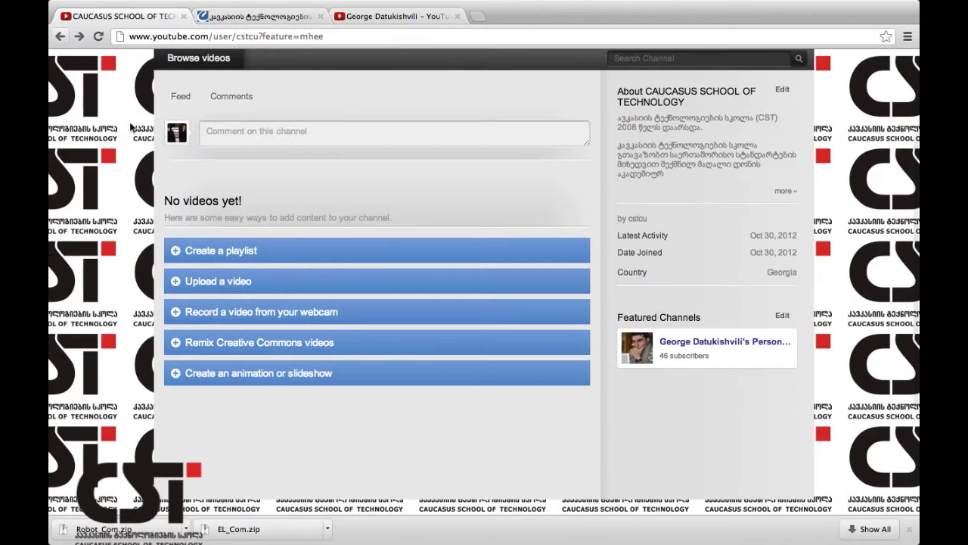
{"action": "scroll", "coordinate": [188, 107], "scroll_direction": "up", "scroll_amount": 2}
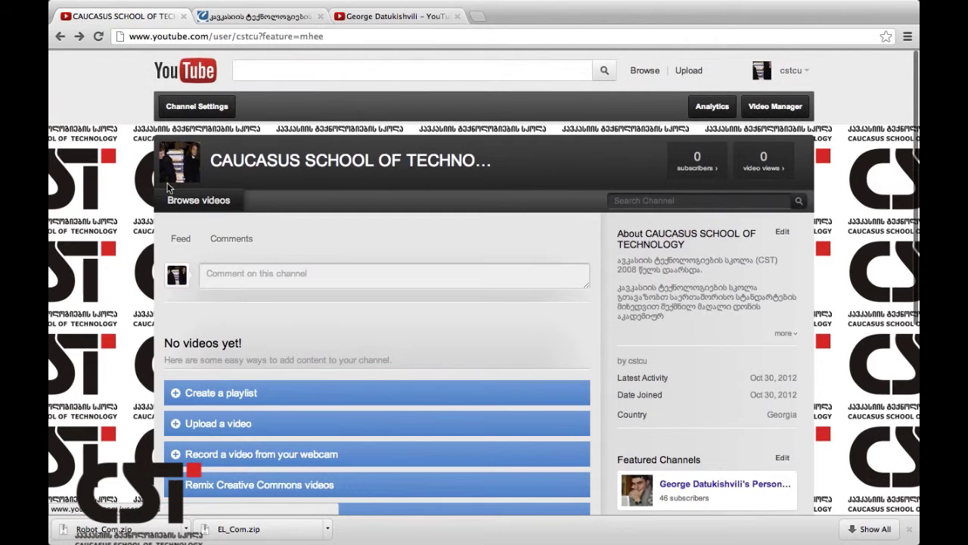
{"action": "scroll", "coordinate": [464, 159], "scroll_direction": "up", "scroll_amount": 1}
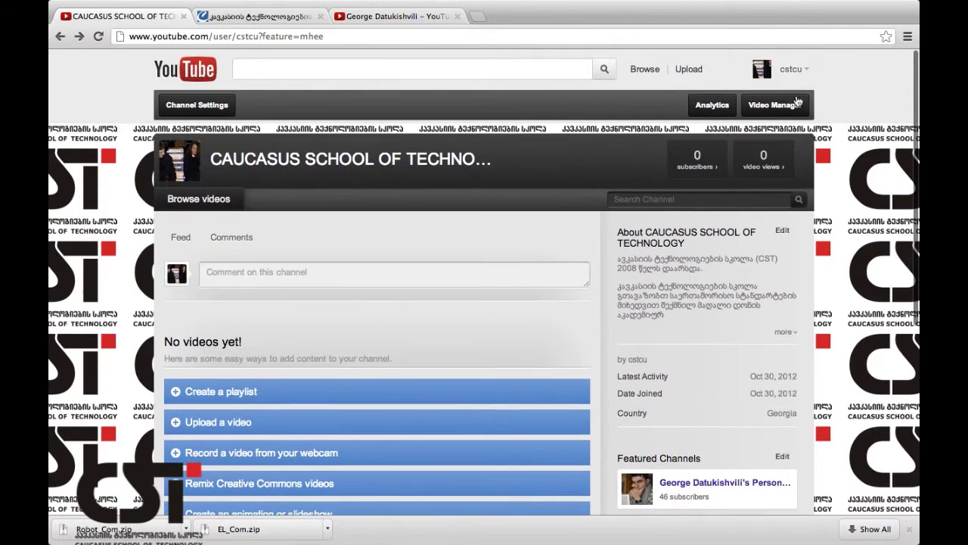
{"action": "left_click", "coordinate": [779, 108]}
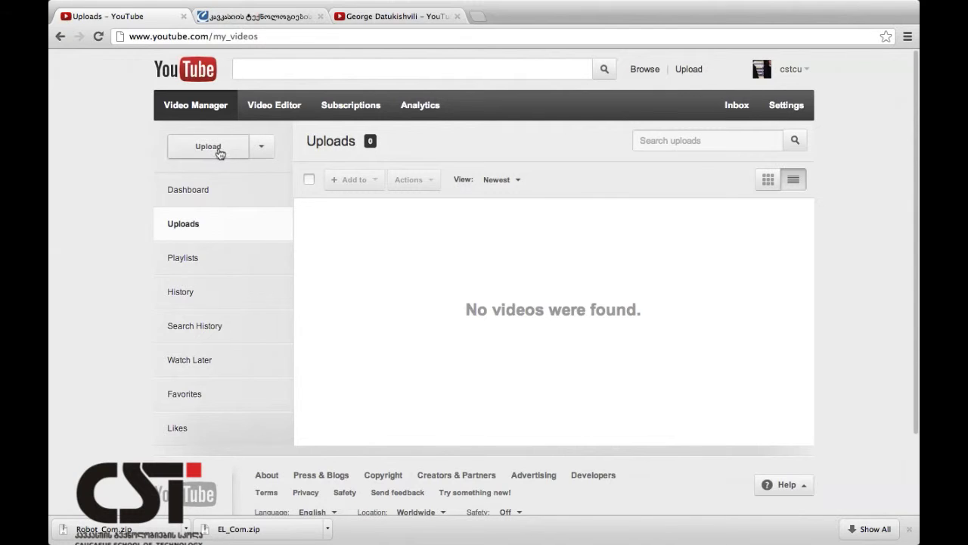
{"action": "left_click", "coordinate": [220, 153]}
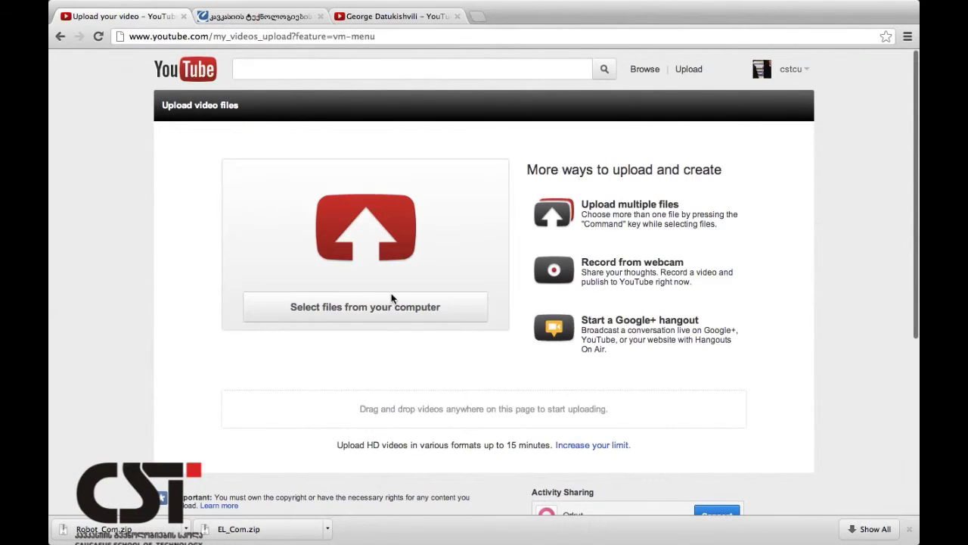
{"action": "left_click", "coordinate": [391, 296]}
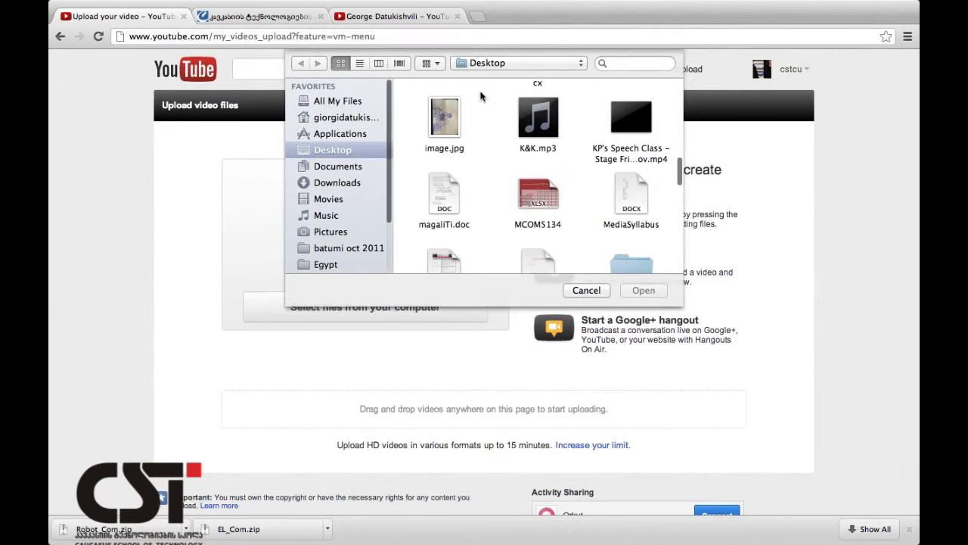
Select the CST Promo 19 February .mp4 on the Desktop and start uploading it.
{"action": "scroll", "coordinate": [505, 151], "scroll_direction": "down", "scroll_amount": 3}
{"action": "scroll", "coordinate": [505, 150], "scroll_direction": "up", "scroll_amount": 5}
{"action": "scroll", "coordinate": [505, 156], "scroll_direction": "up", "scroll_amount": 3}
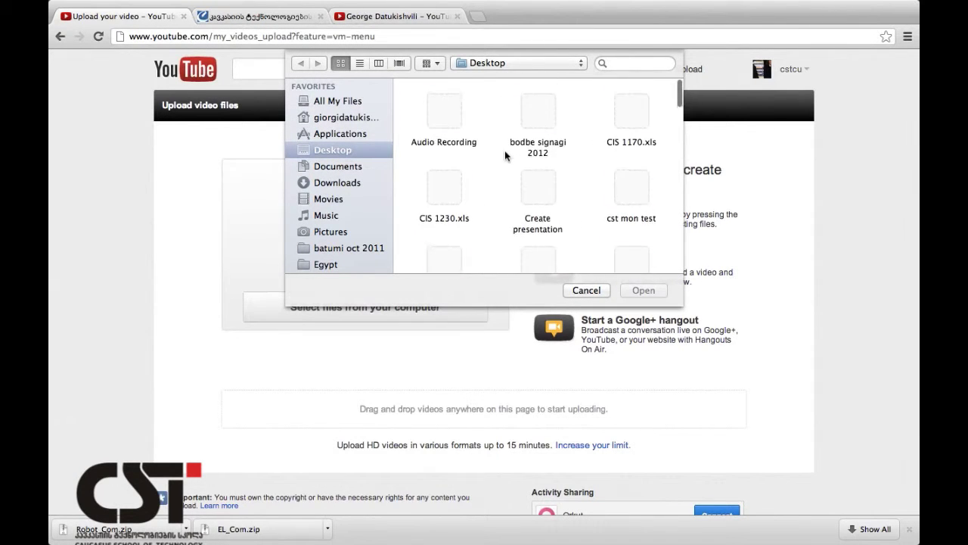
{"action": "scroll", "coordinate": [508, 153], "scroll_direction": "down", "scroll_amount": 3}
{"action": "scroll", "coordinate": [500, 163], "scroll_direction": "up", "scroll_amount": 3}
{"action": "left_click", "coordinate": [444, 258]}
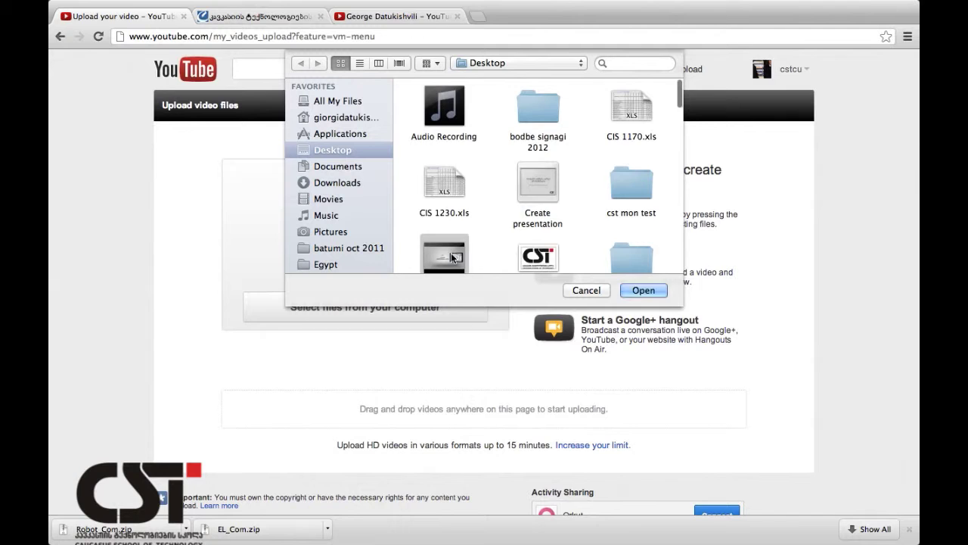
{"action": "scroll", "coordinate": [451, 254], "scroll_direction": "down", "scroll_amount": 3}
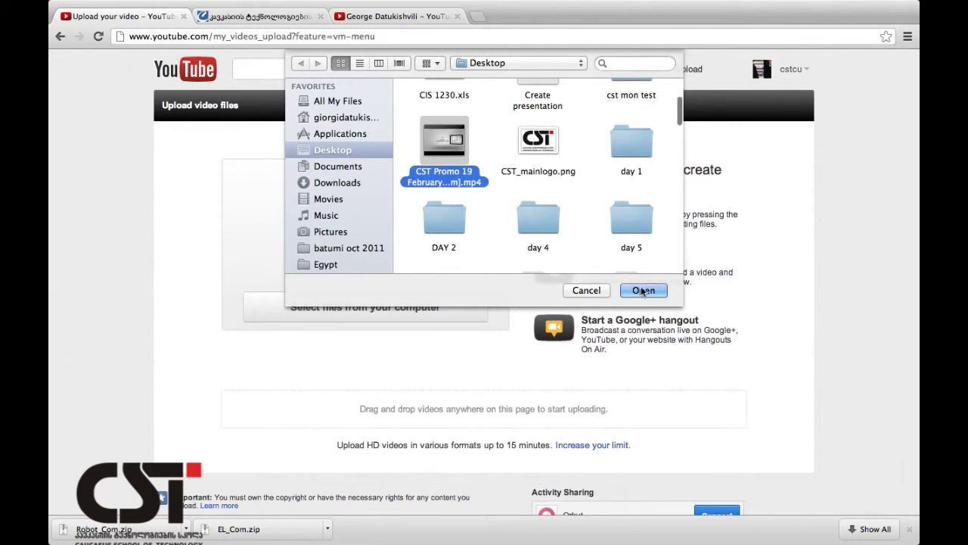
{"action": "left_click", "coordinate": [642, 291]}
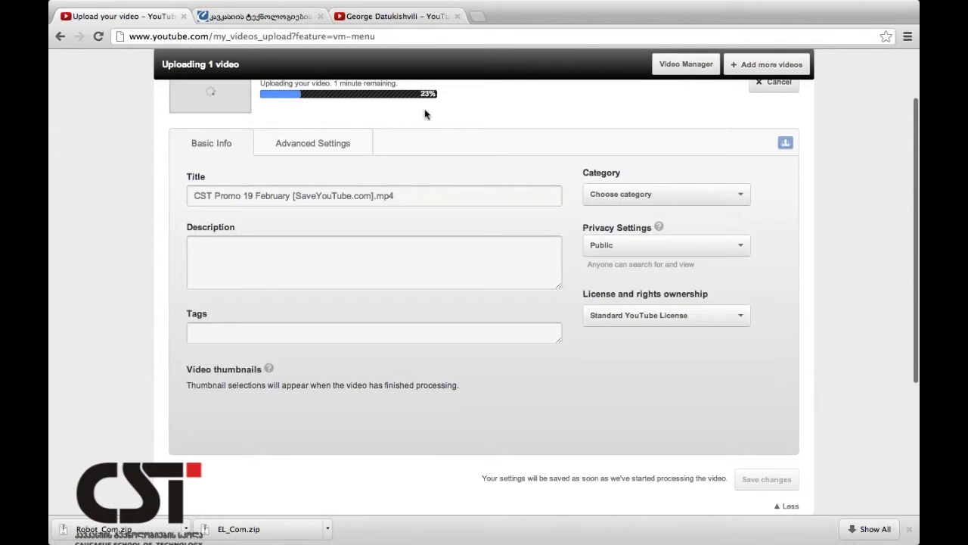
Shorten the title to 'CST Promo 19 February' by deleting the '[SaveYouTube.com].mp4' suffix.
{"action": "scroll", "coordinate": [425, 113], "scroll_direction": "up", "scroll_amount": 2}
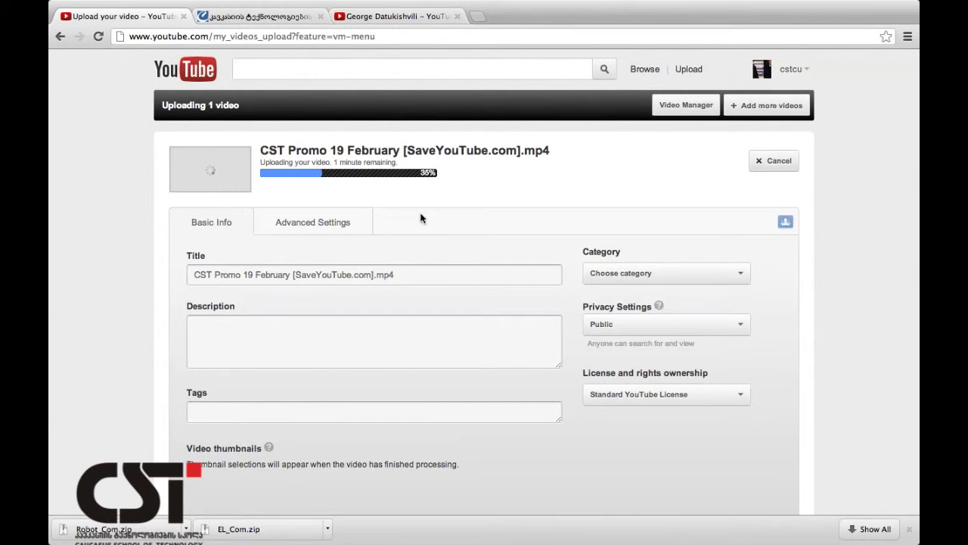
{"action": "left_click", "coordinate": [259, 274]}
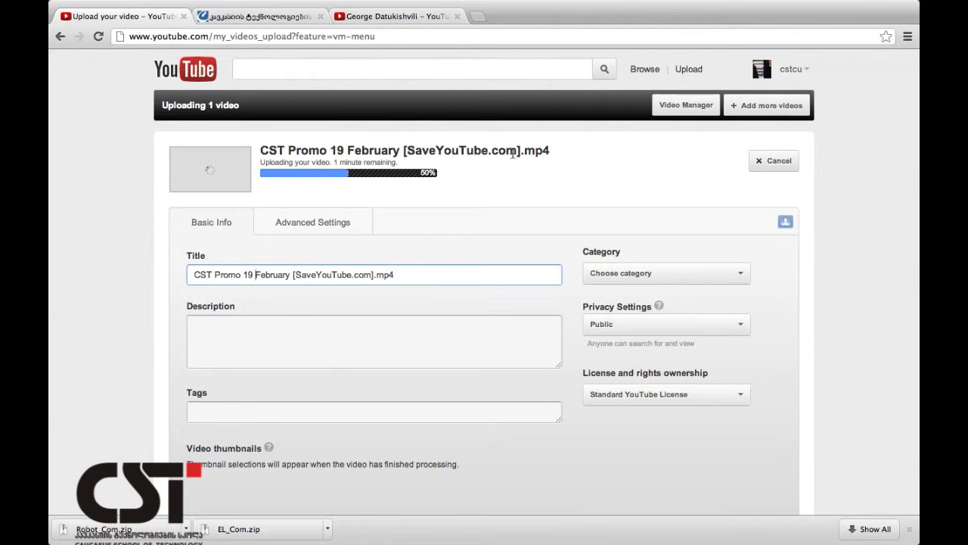
{"action": "left_click", "coordinate": [196, 274]}
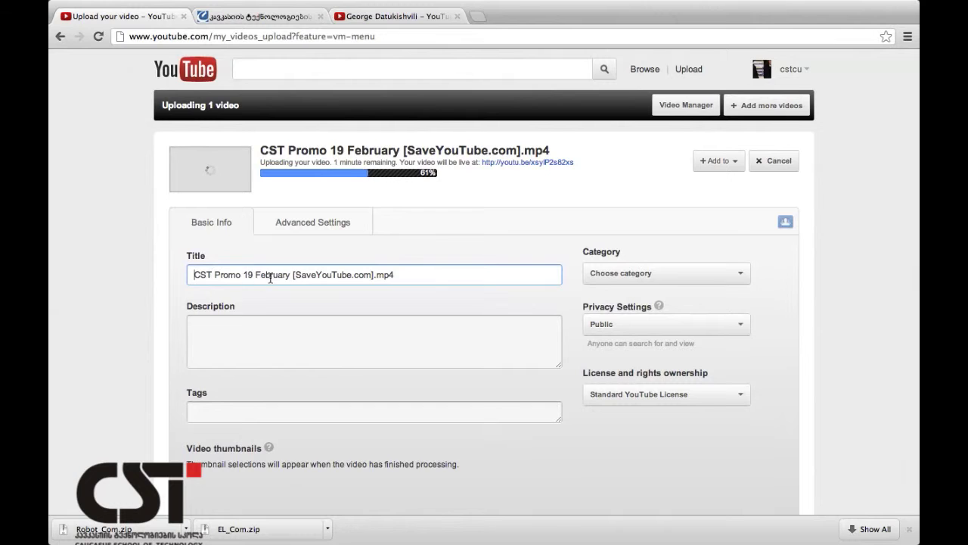
{"action": "left_click_drag", "start_coordinate": [296, 275], "coordinate": [454, 274]}
{"action": "key", "text": "BackSpace"}
{"action": "key", "text": "BackSpace"}
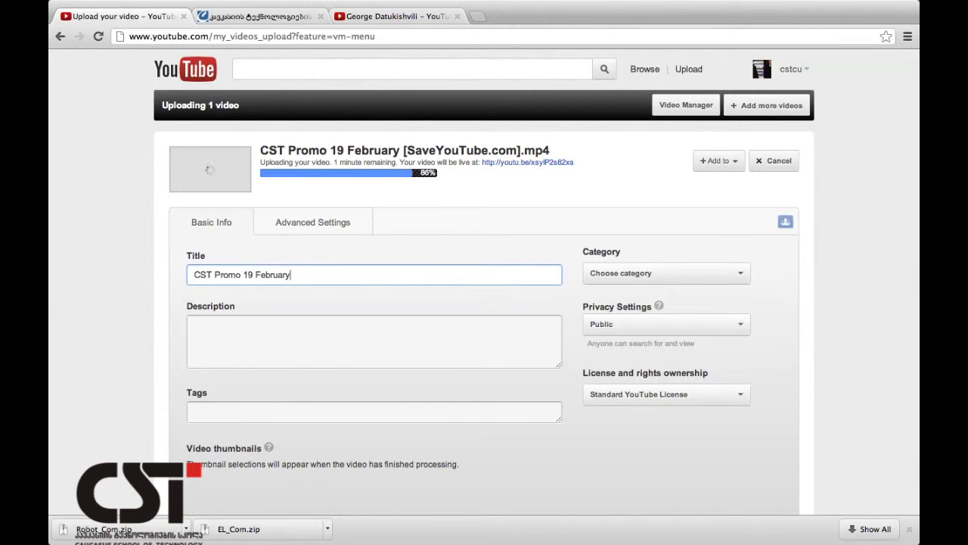
Add the description 'ეს არის CST' and two Georgian tags about the university and technologies.
{"action": "left_click", "coordinate": [414, 343]}
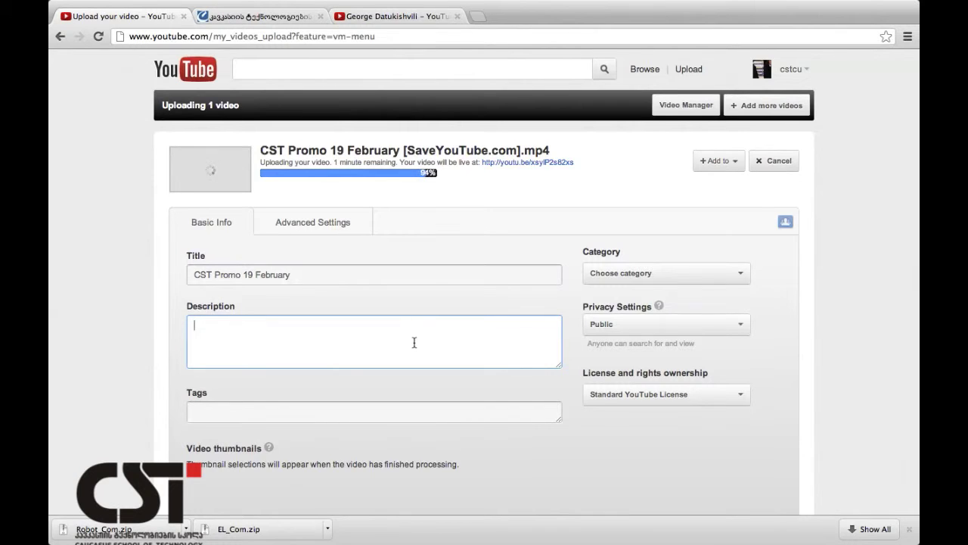
{"action": "type", "text": "ეს არის CST"}
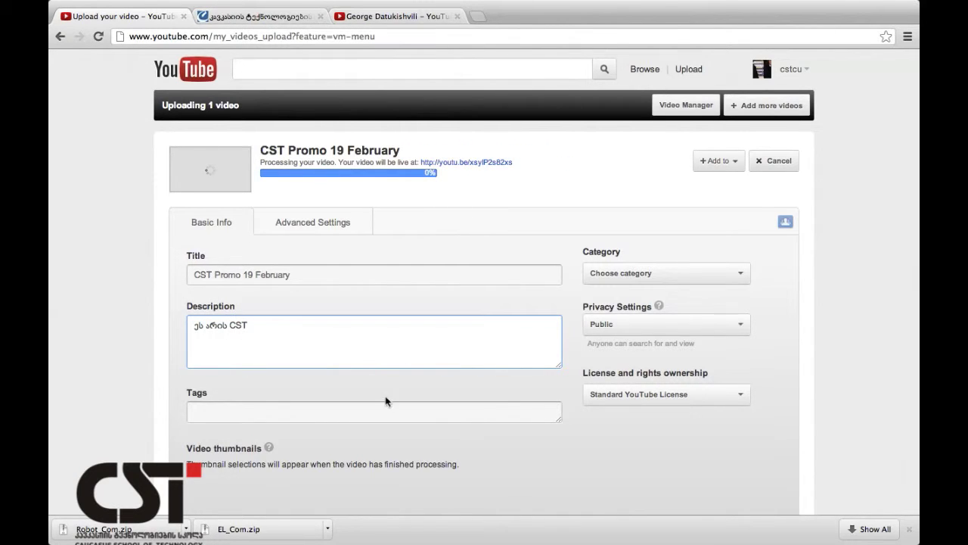
{"action": "left_click", "coordinate": [364, 414]}
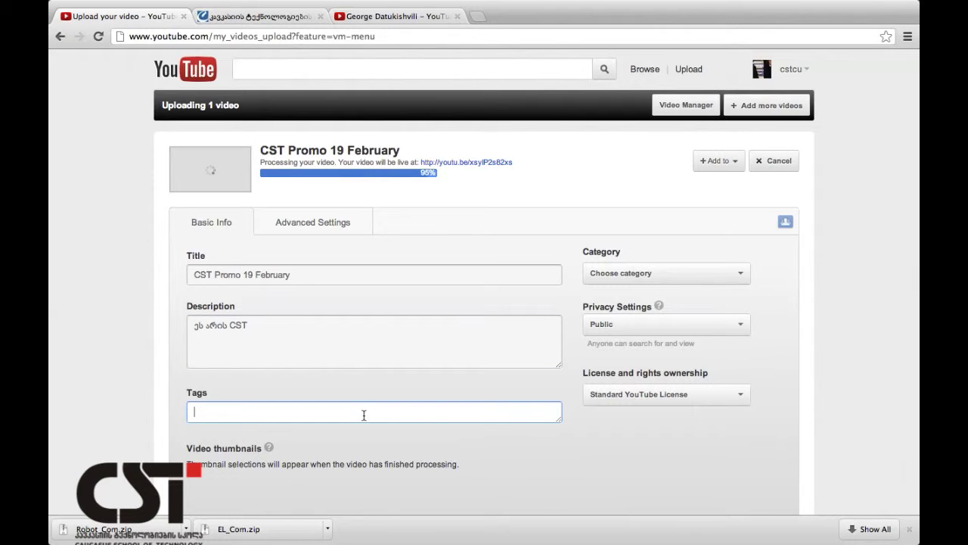
{"action": "type", "text": "k"}
{"action": "type", "text": "ავკასიის ტე"}
{"action": "type", "text": "ივერსი"}
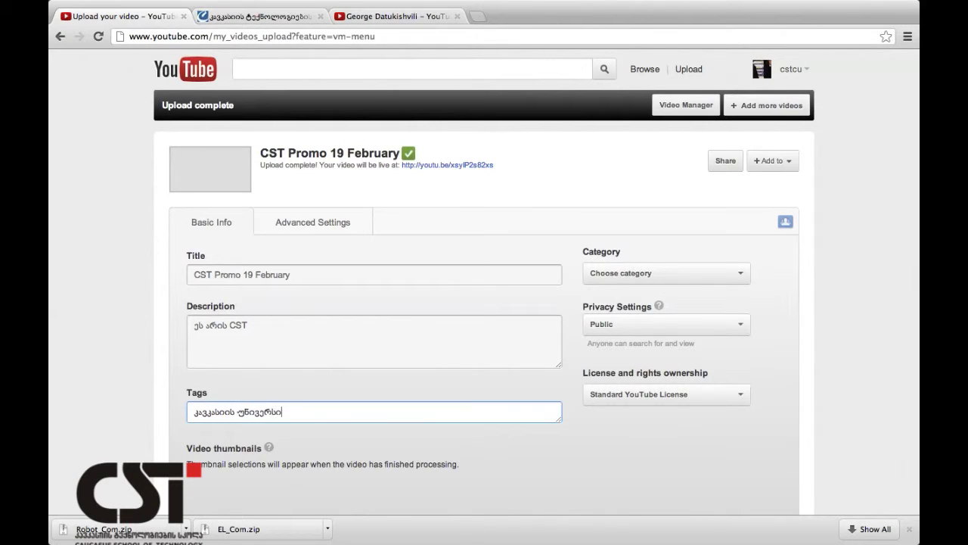
{"action": "type", "text": "ტეტი, ტექნოლოგიები"}
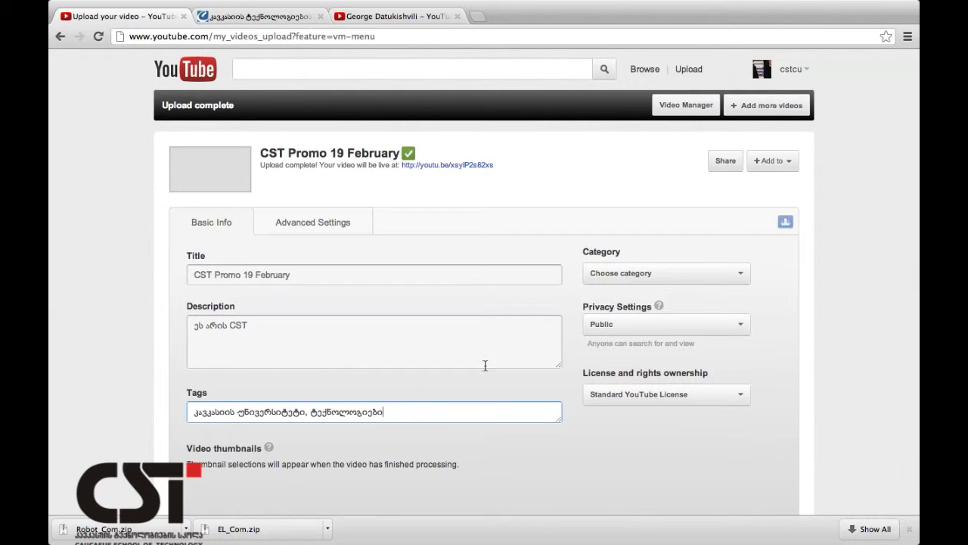
Set the category to Education and add the suggested 'mobile device' tag.
{"action": "left_click", "coordinate": [654, 271]}
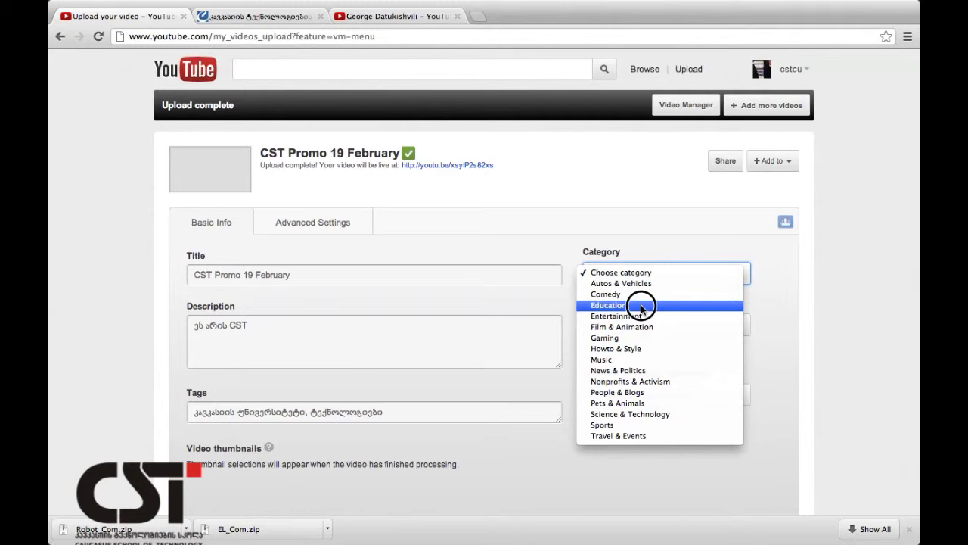
{"action": "left_click", "coordinate": [641, 305]}
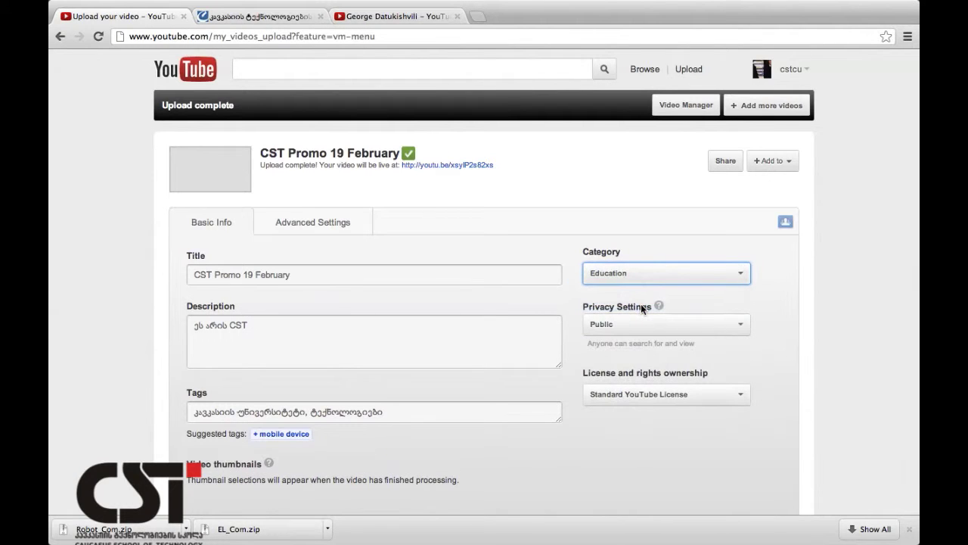
{"action": "left_click", "coordinate": [295, 434]}
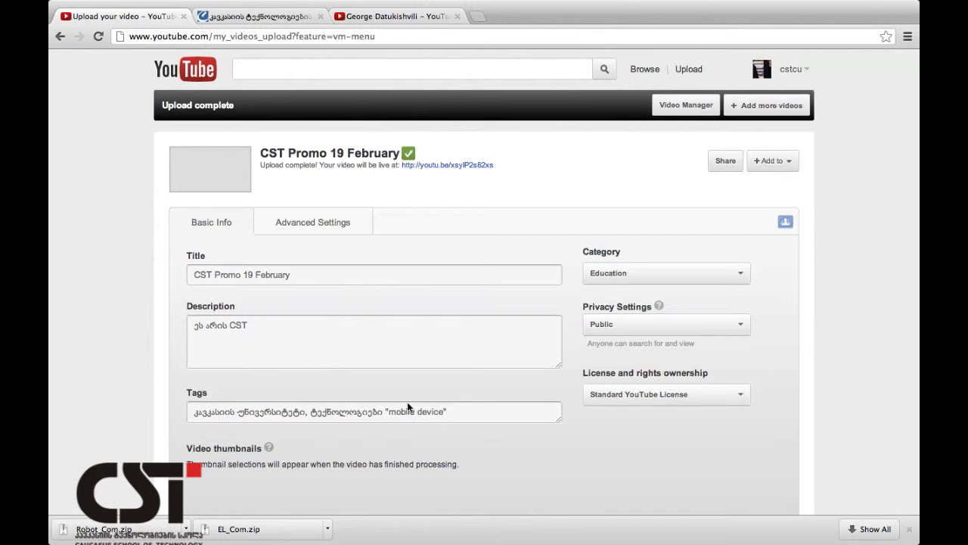
Keep the video's privacy setting on Public.
{"action": "left_click", "coordinate": [638, 324]}
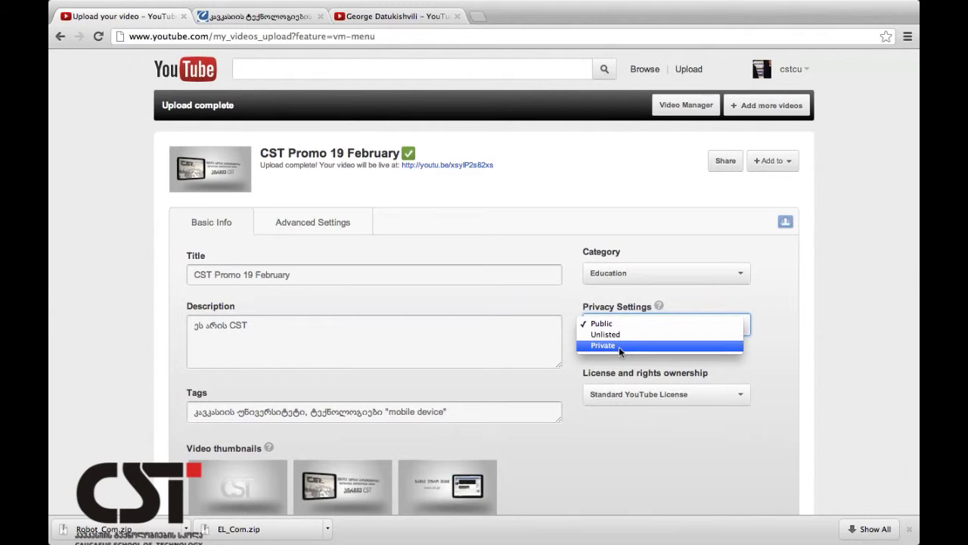
{"action": "left_click", "coordinate": [618, 324]}
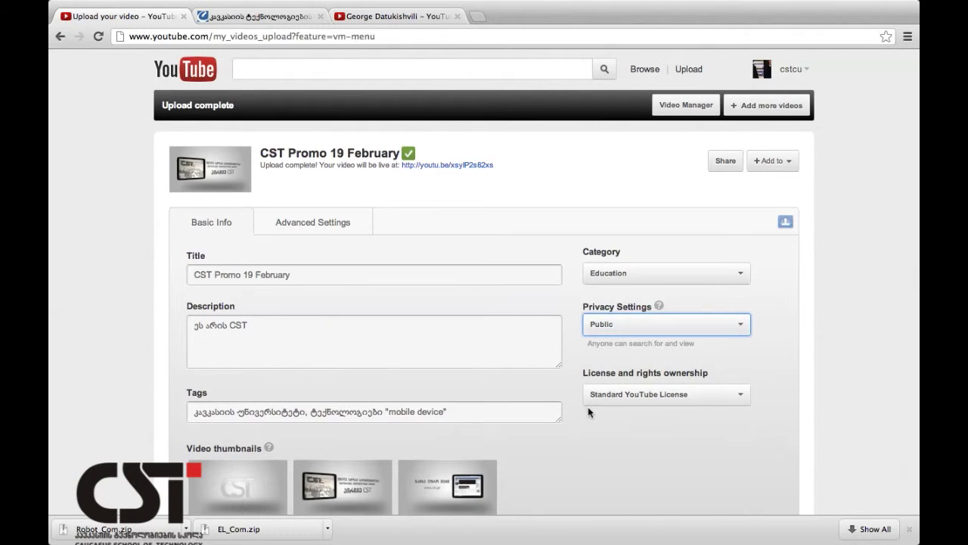
{"action": "scroll", "coordinate": [588, 406], "scroll_direction": "down", "scroll_amount": 3}
{"action": "scroll", "coordinate": [588, 412], "scroll_direction": "up", "scroll_amount": 3}
{"action": "left_click", "coordinate": [310, 212]}
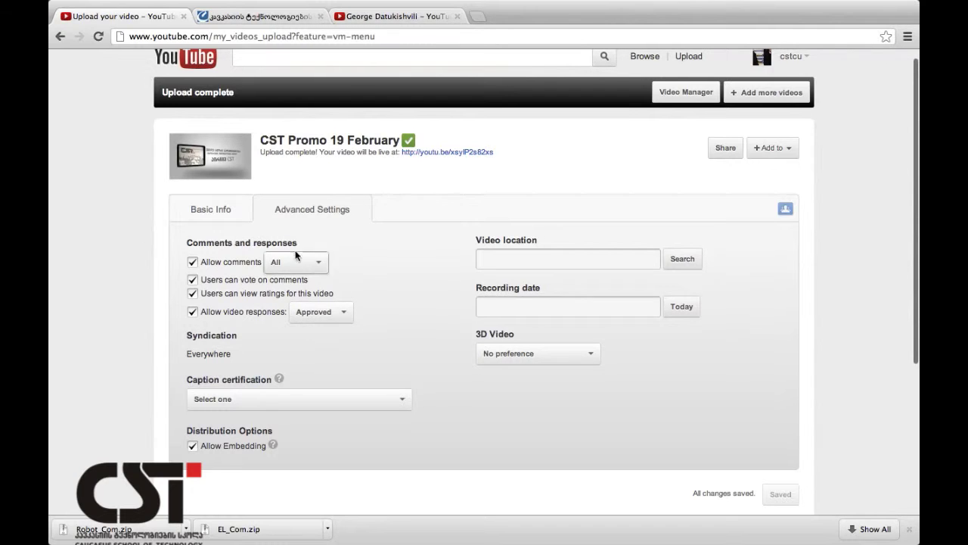
{"action": "left_click", "coordinate": [243, 215]}
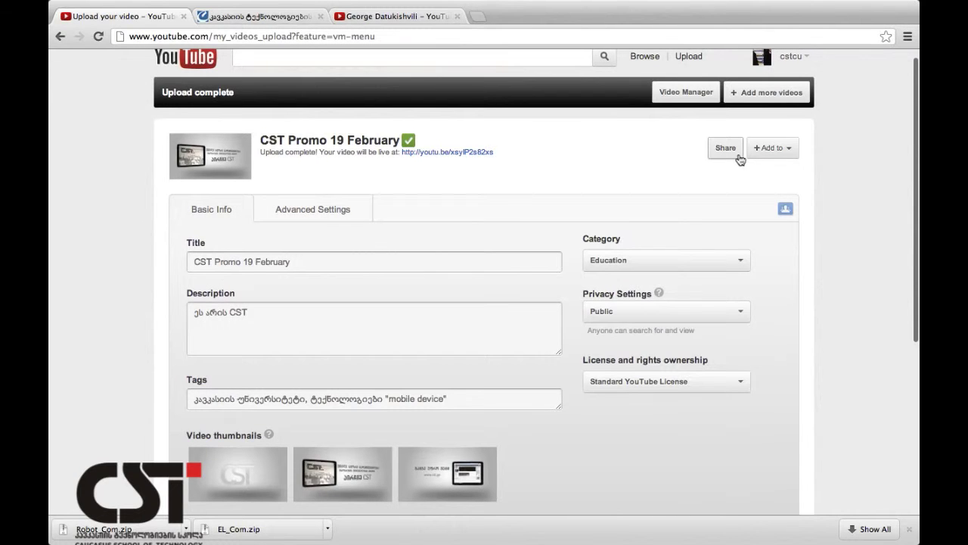
Open and close the Share panel and the Add to playlist list.
{"action": "left_click", "coordinate": [739, 156]}
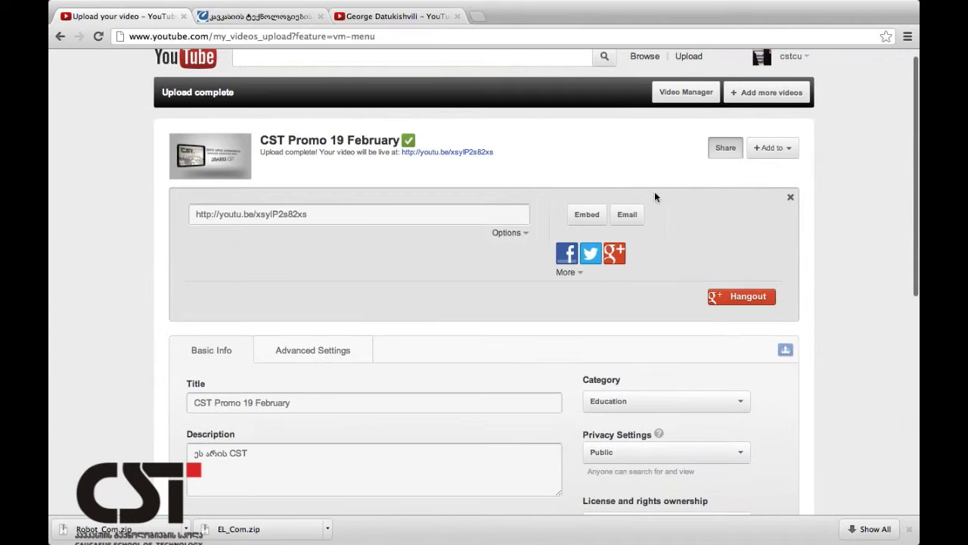
{"action": "left_click", "coordinate": [790, 198]}
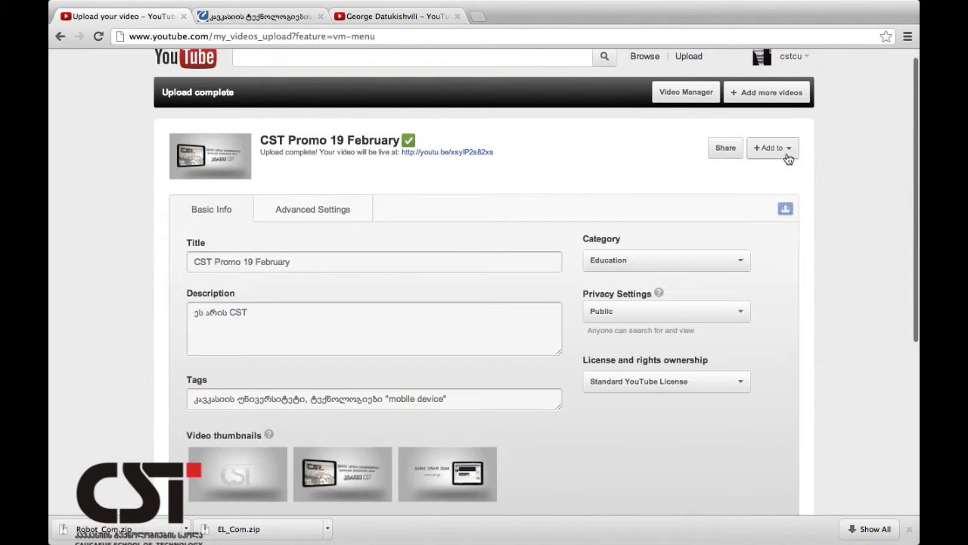
{"action": "left_click", "coordinate": [786, 156]}
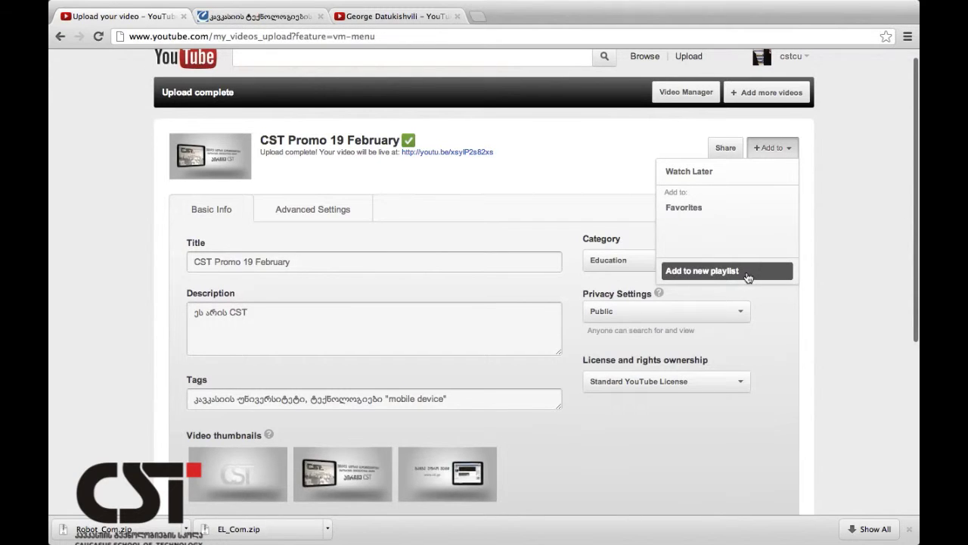
{"action": "left_click", "coordinate": [560, 196]}
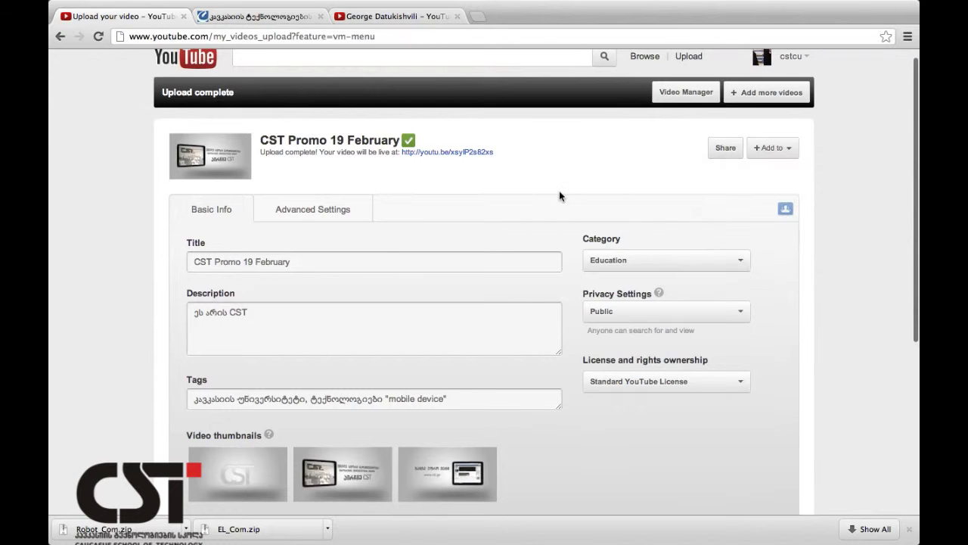
Set the thumbnail to the second frame, showing a tablet with the CST screen.
{"action": "scroll", "coordinate": [461, 346], "scroll_direction": "down", "scroll_amount": 3}
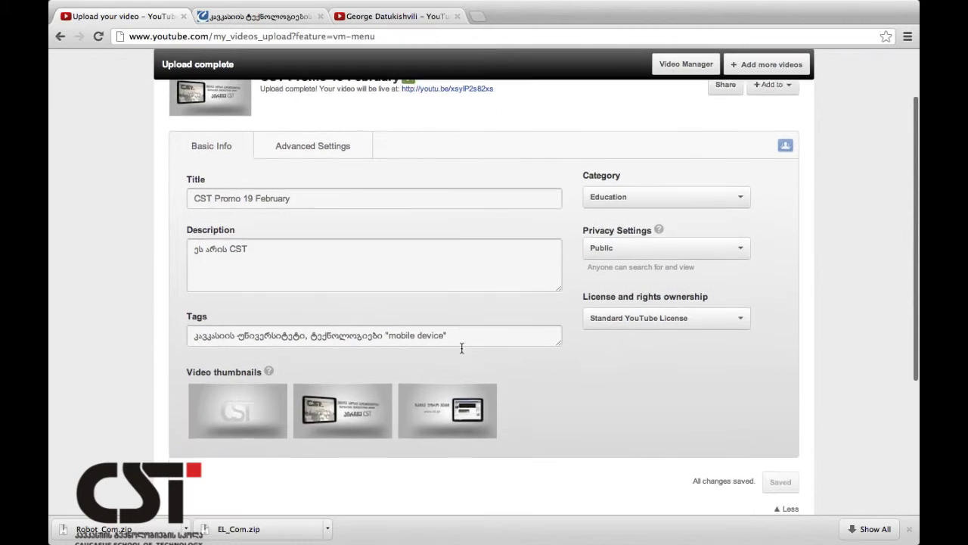
{"action": "scroll", "coordinate": [462, 352], "scroll_direction": "up", "scroll_amount": 2}
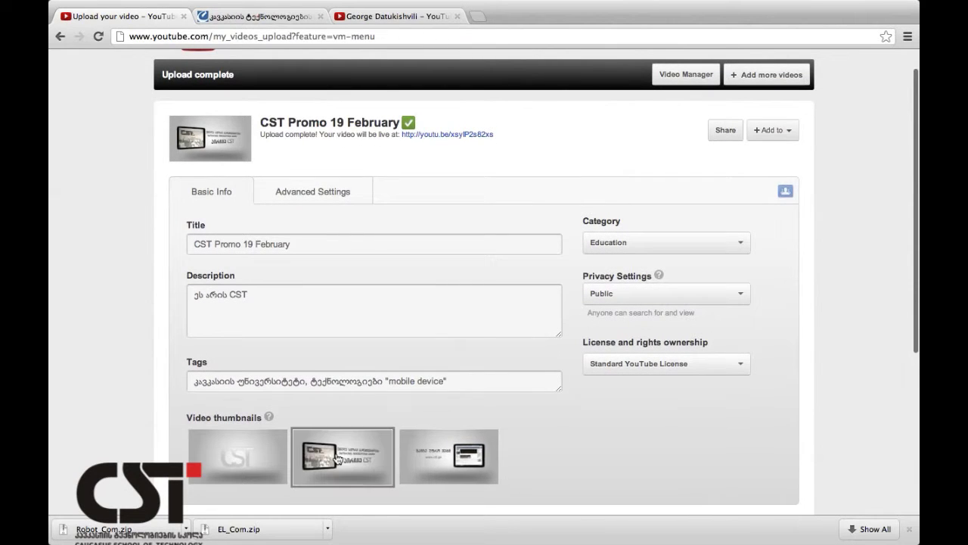
{"action": "left_click", "coordinate": [368, 459]}
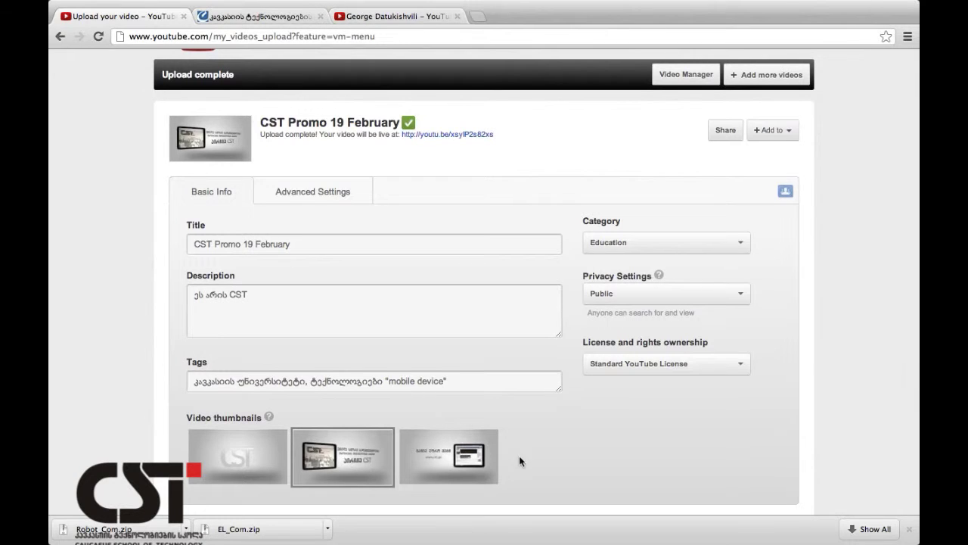
{"action": "scroll", "coordinate": [541, 454], "scroll_direction": "down", "scroll_amount": 5}
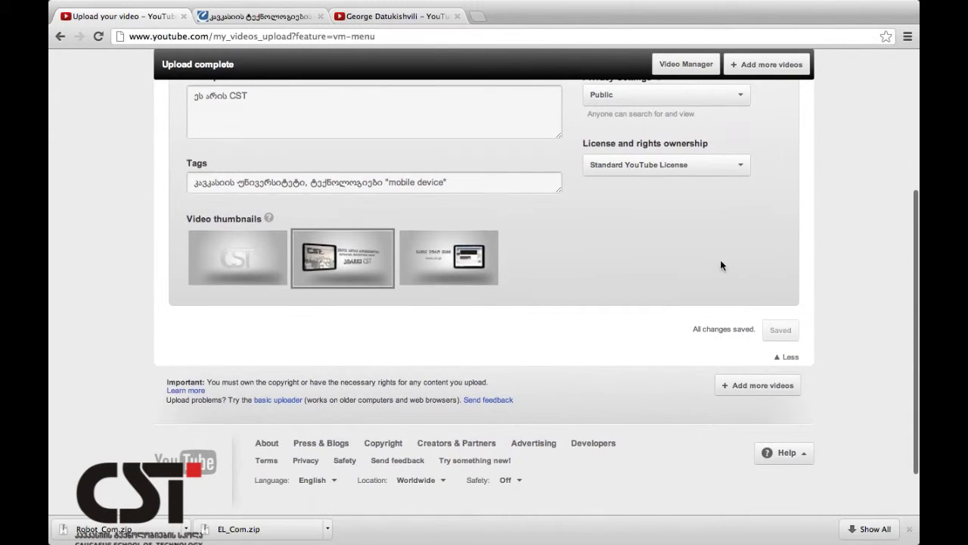
{"action": "scroll", "coordinate": [775, 325], "scroll_direction": "up", "scroll_amount": 5}
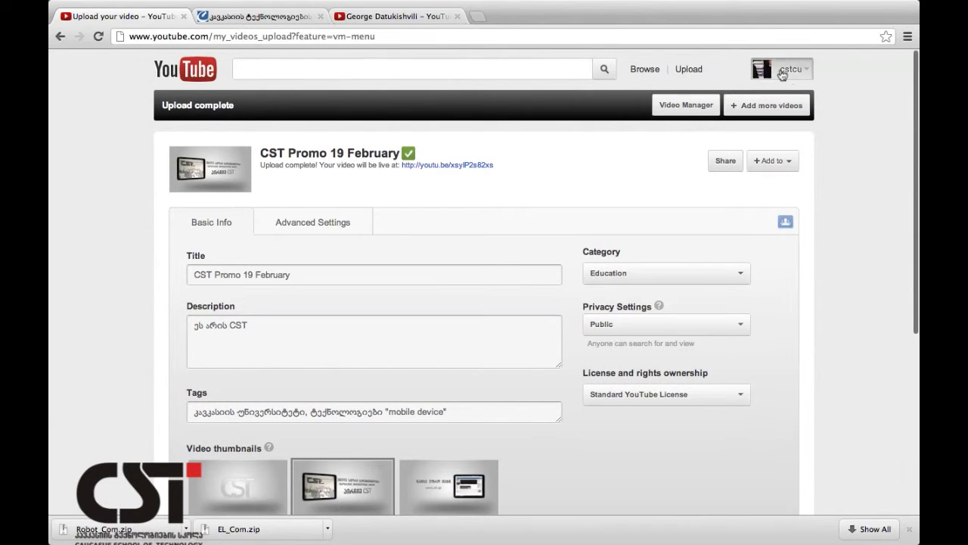
Go from the cstcu account menu via My Channel and Video Manager to Playlists.
{"action": "left_click", "coordinate": [789, 69]}
{"action": "left_click", "coordinate": [731, 104]}
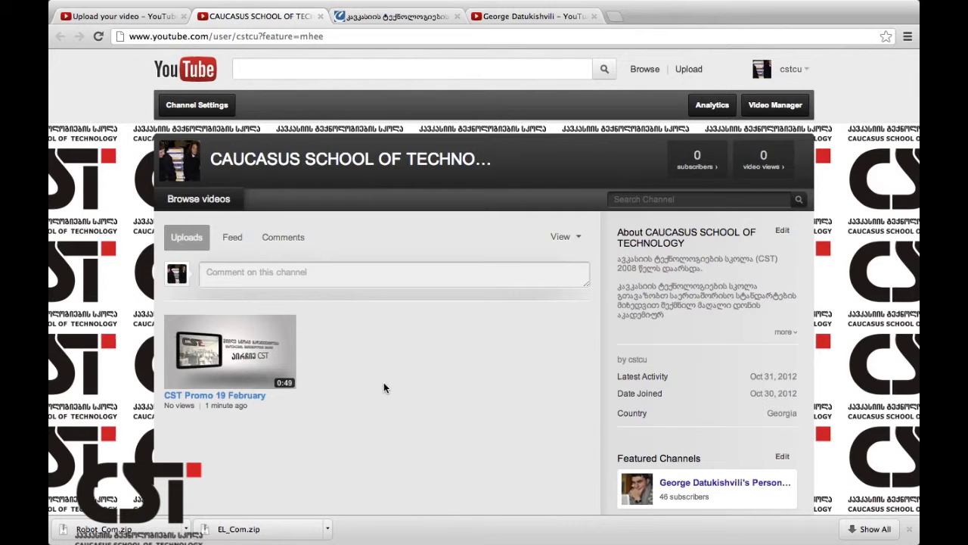
{"action": "left_click", "coordinate": [776, 105]}
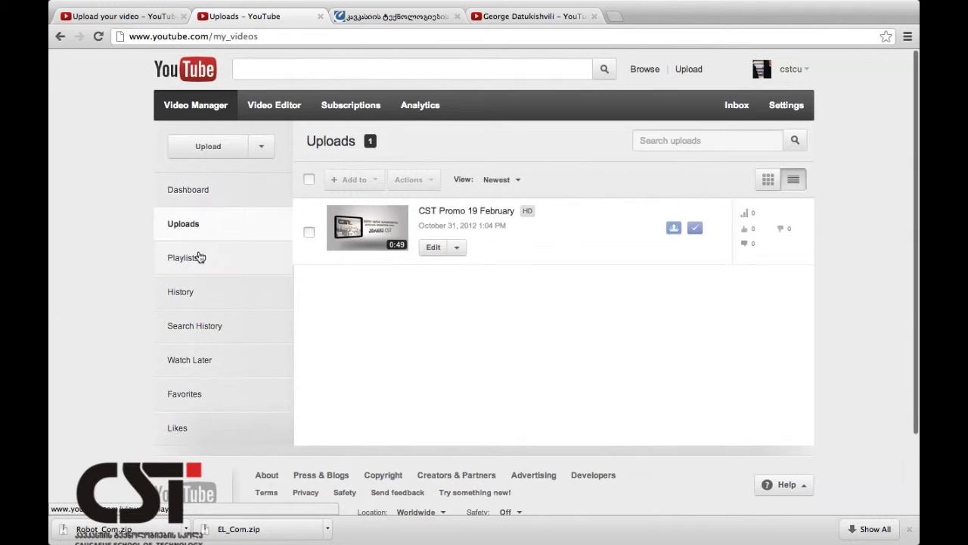
{"action": "left_click", "coordinate": [198, 258]}
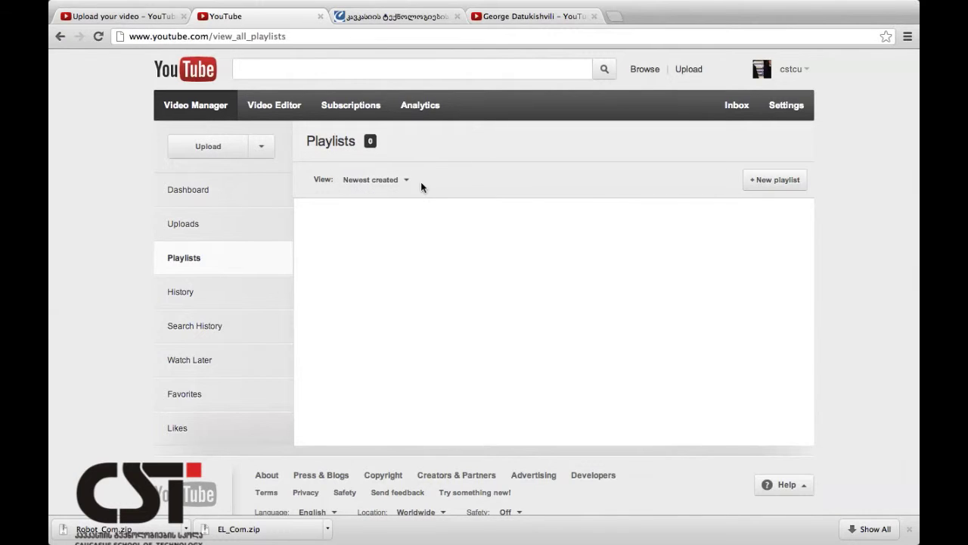
Create a playlist titled 'ეს არის CST' with a Georgian description about CST.
{"action": "left_click", "coordinate": [790, 184]}
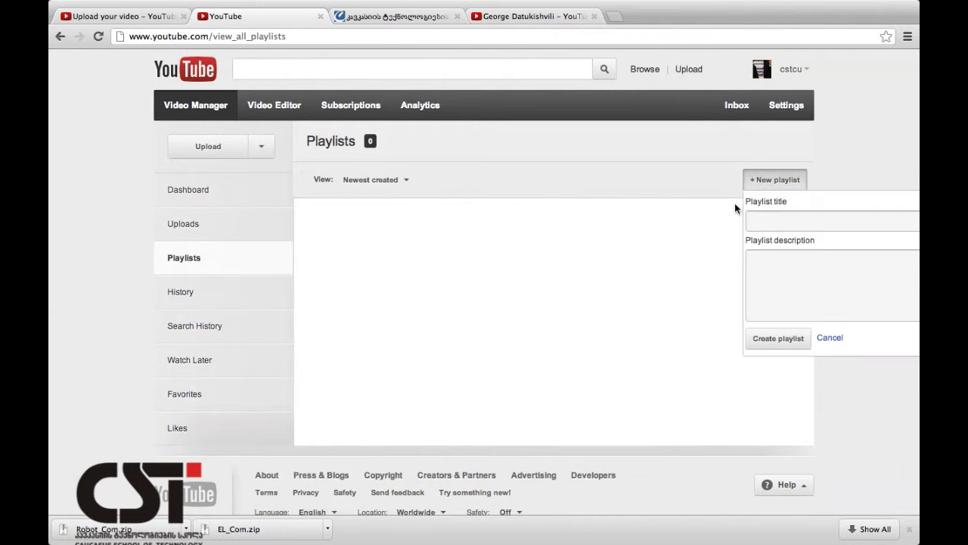
{"action": "left_click", "coordinate": [792, 216]}
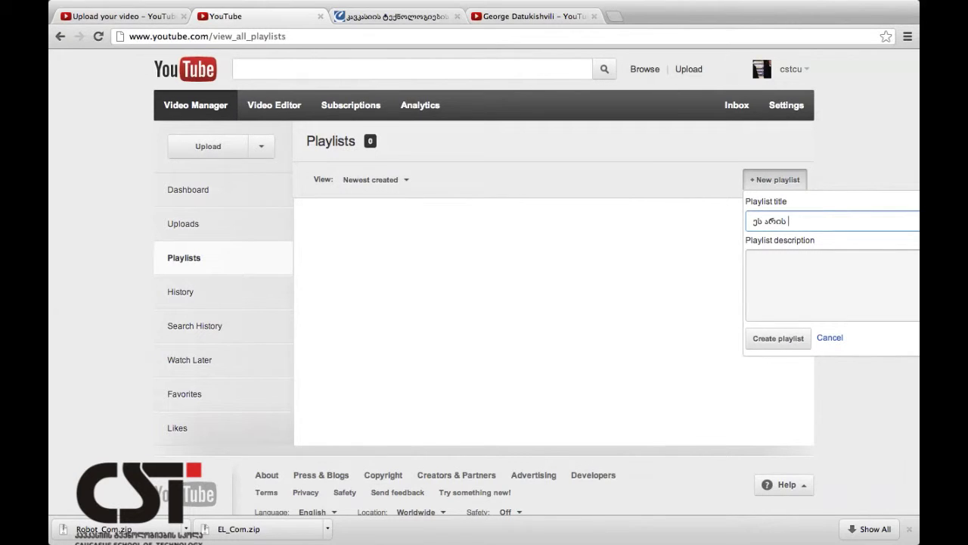
{"action": "left_click", "coordinate": [807, 288]}
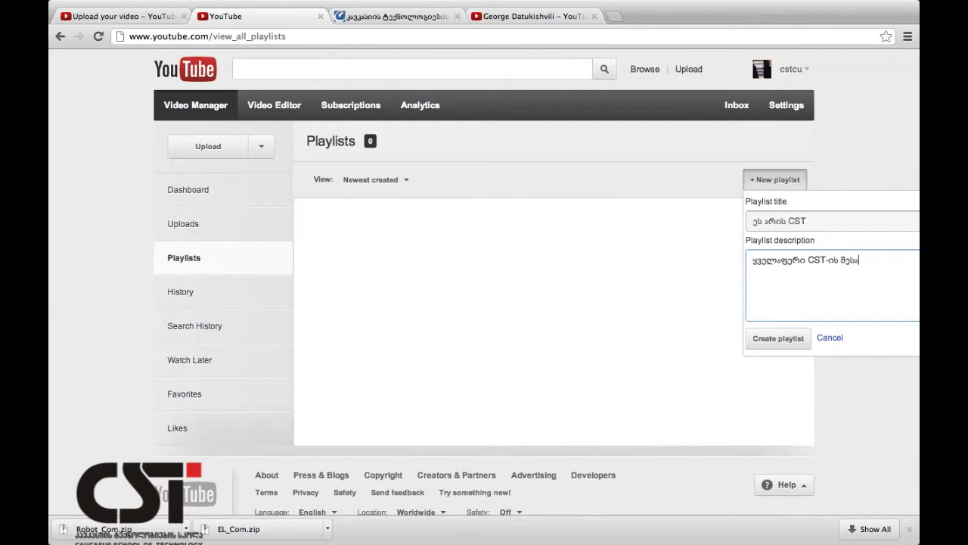
{"action": "left_click", "coordinate": [787, 342]}
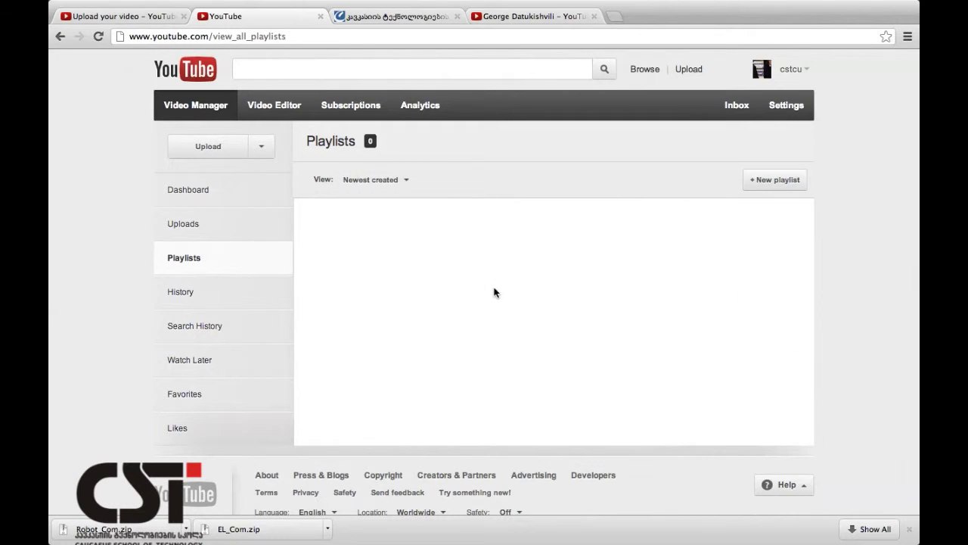
{"action": "left_click", "coordinate": [209, 227]}
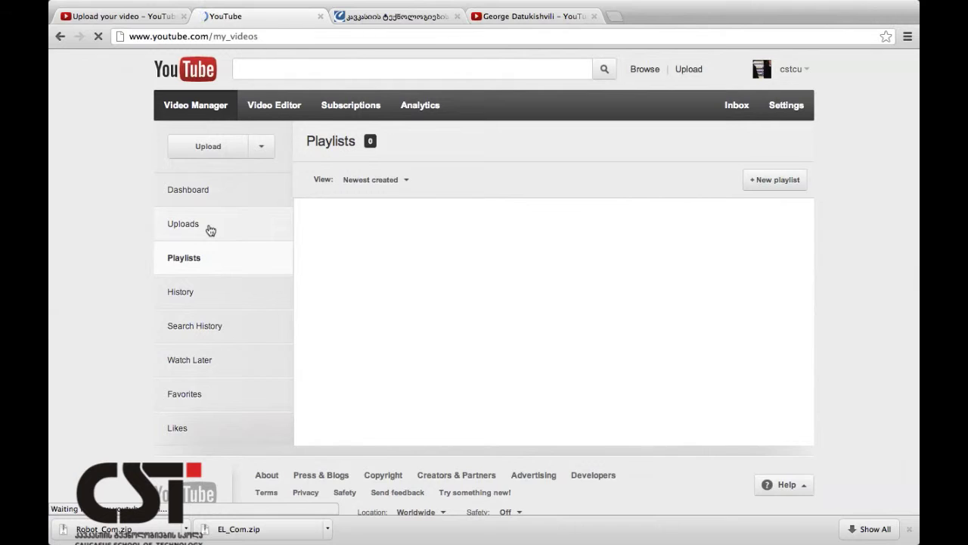
Check Playlists, view My Channel's Playlists tab, then return to Video Manager Uploads.
{"action": "left_click", "coordinate": [211, 259]}
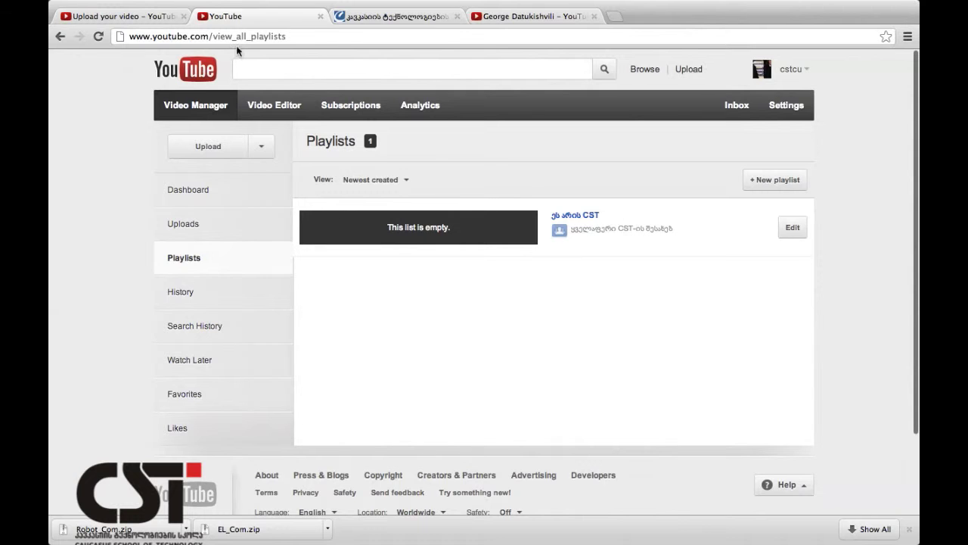
{"action": "left_click", "coordinate": [201, 76]}
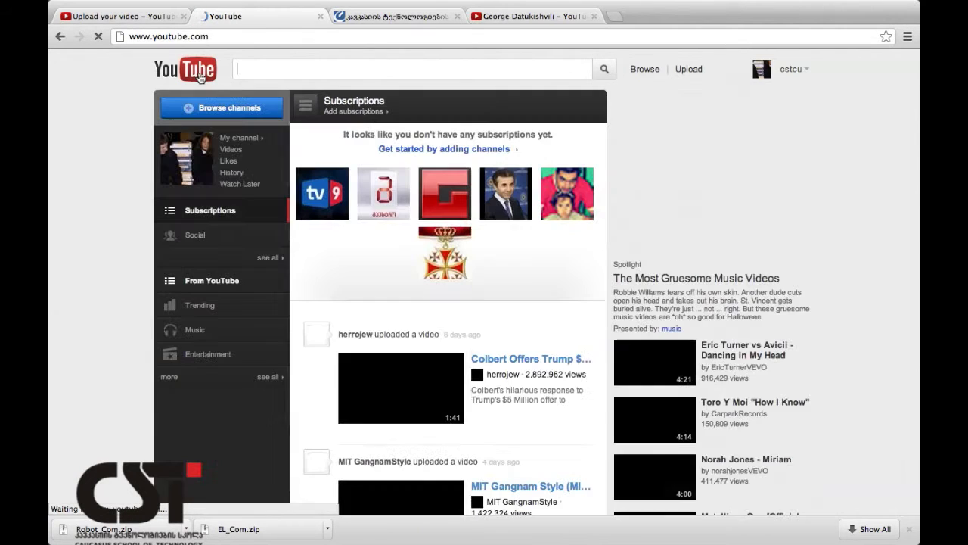
{"action": "left_click", "coordinate": [790, 70]}
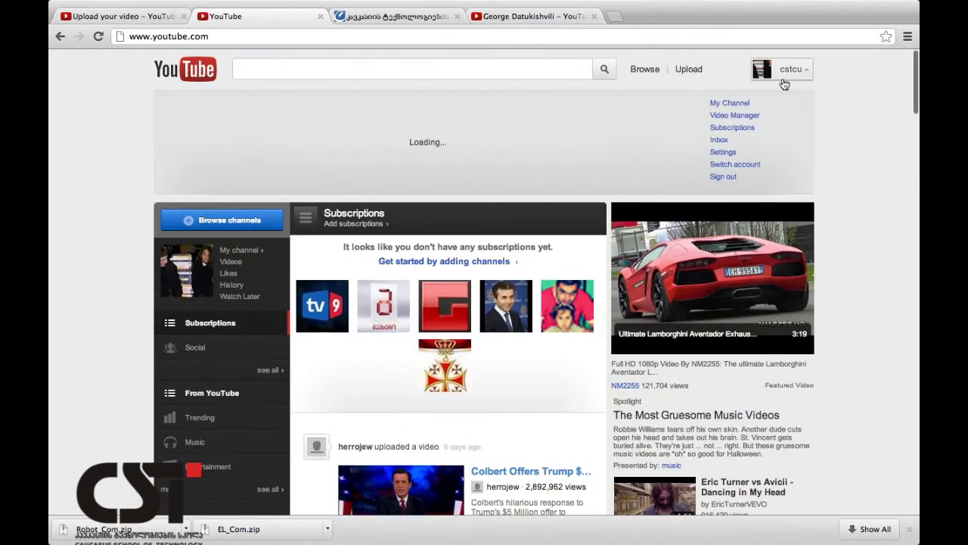
{"action": "left_click", "coordinate": [737, 105]}
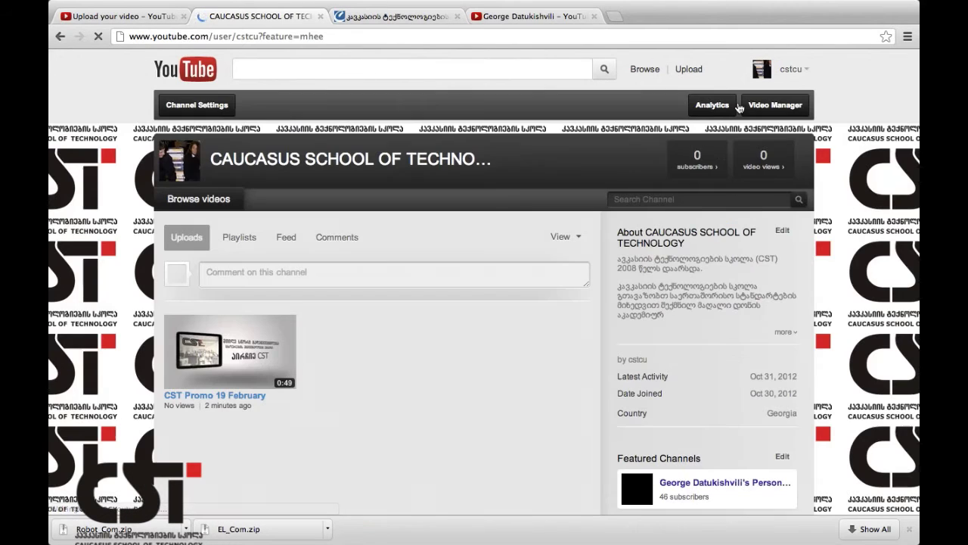
{"action": "scroll", "coordinate": [395, 401], "scroll_direction": "down", "scroll_amount": 5}
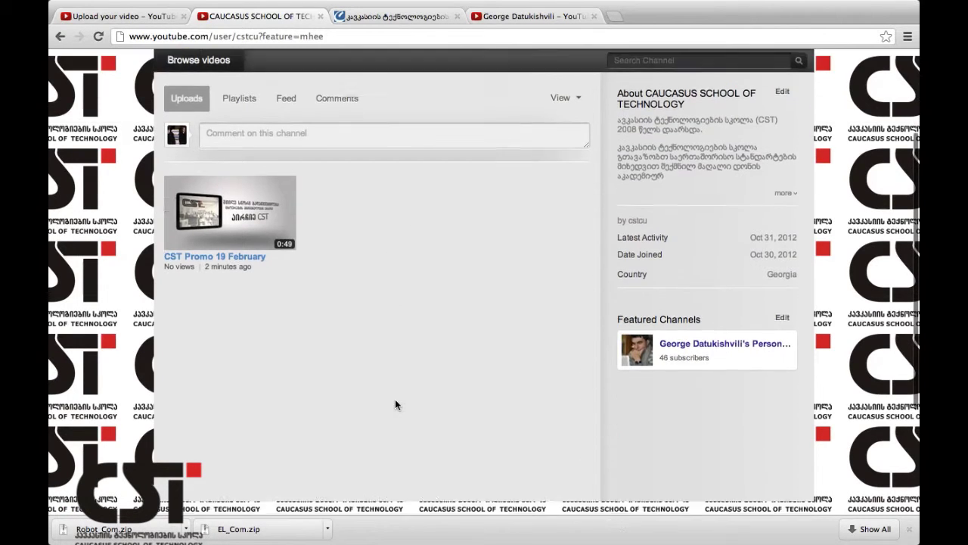
{"action": "scroll", "coordinate": [395, 401], "scroll_direction": "up", "scroll_amount": 5}
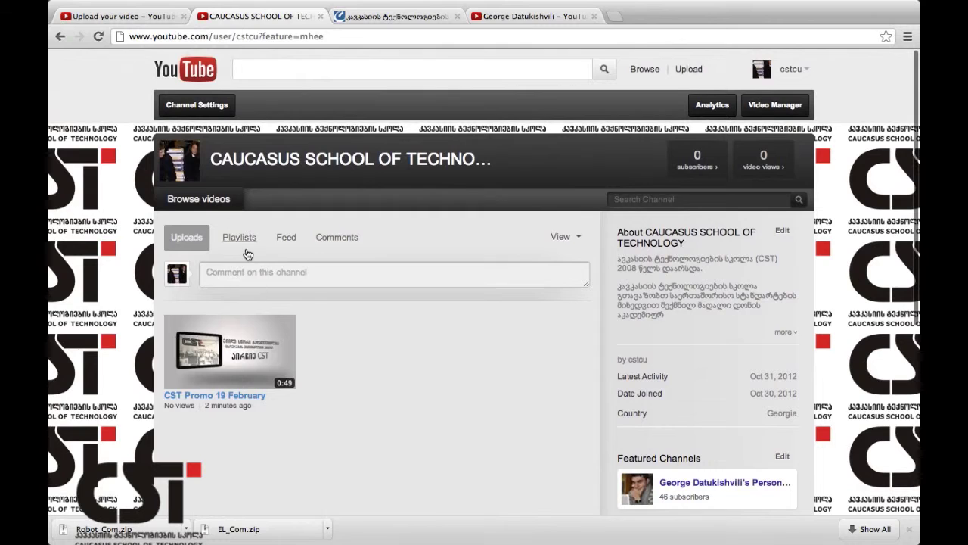
{"action": "left_click", "coordinate": [239, 237]}
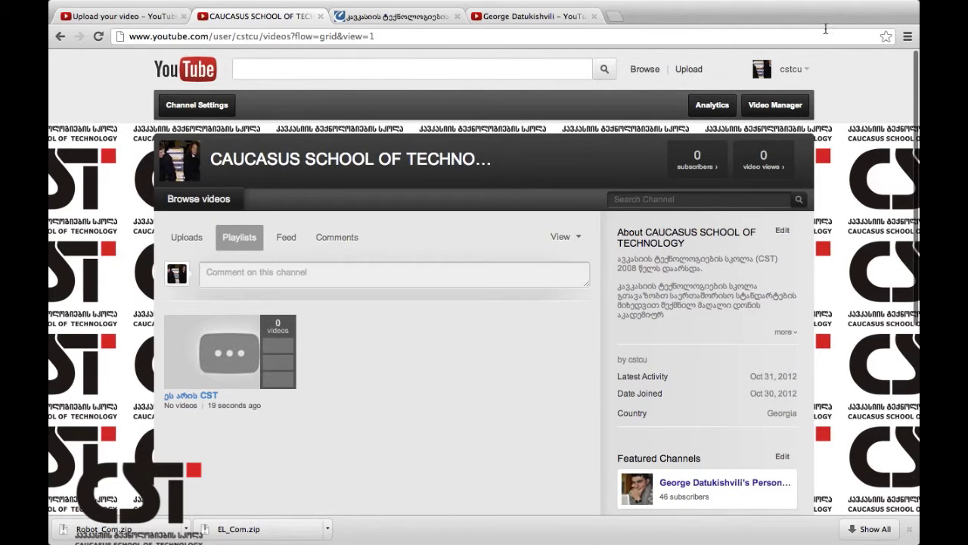
{"action": "left_click", "coordinate": [773, 105]}
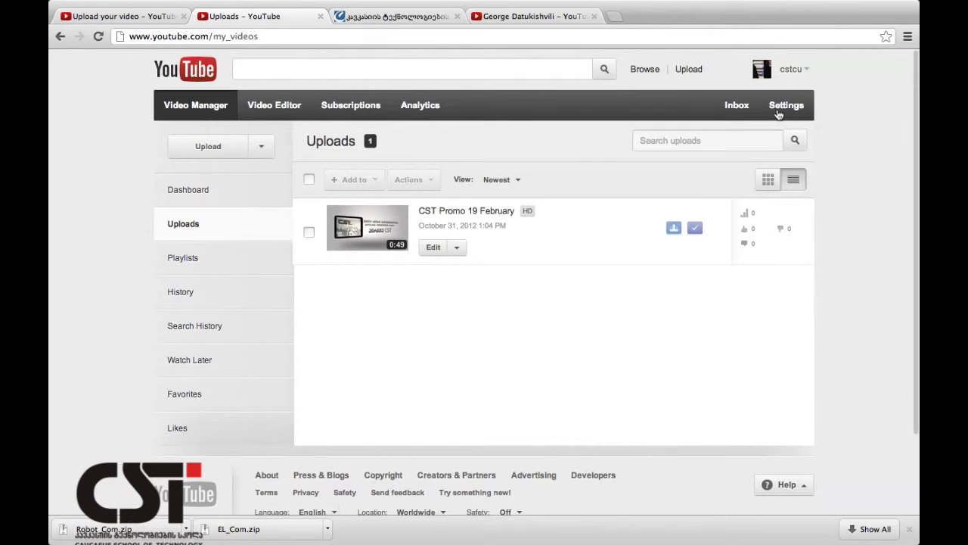
Add CST Promo 19 February to the 'ეს არის CST' playlist.
{"action": "left_click", "coordinate": [309, 234]}
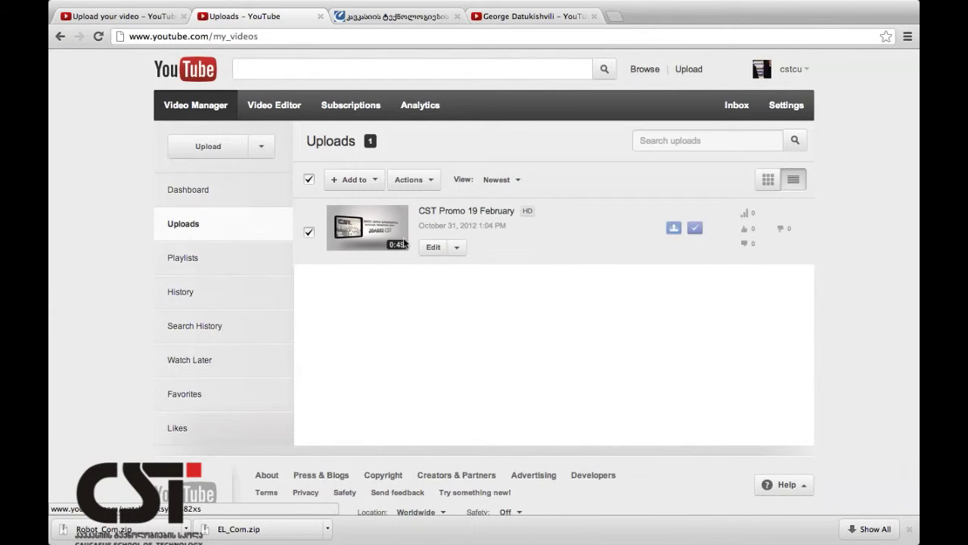
{"action": "left_click", "coordinate": [378, 186]}
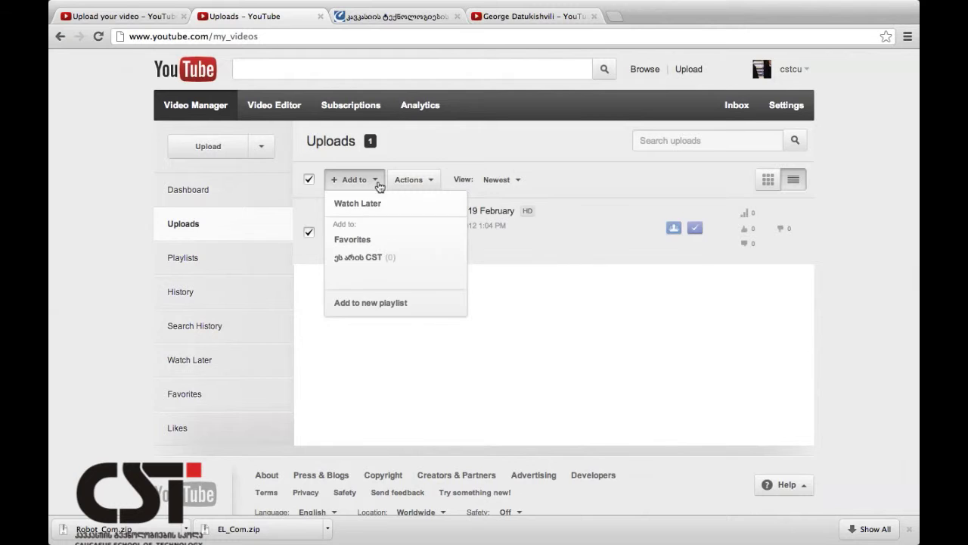
{"action": "left_click", "coordinate": [357, 257]}
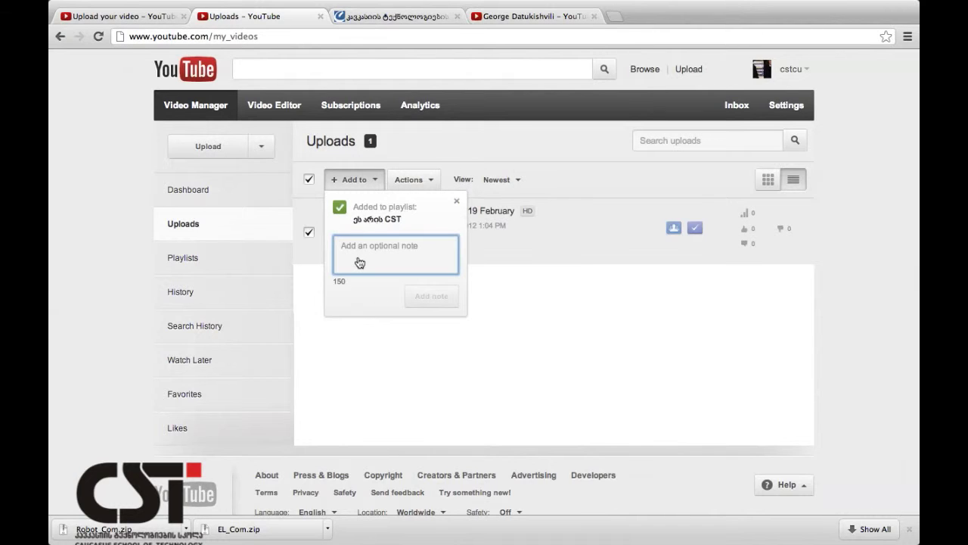
{"action": "left_click", "coordinate": [457, 201]}
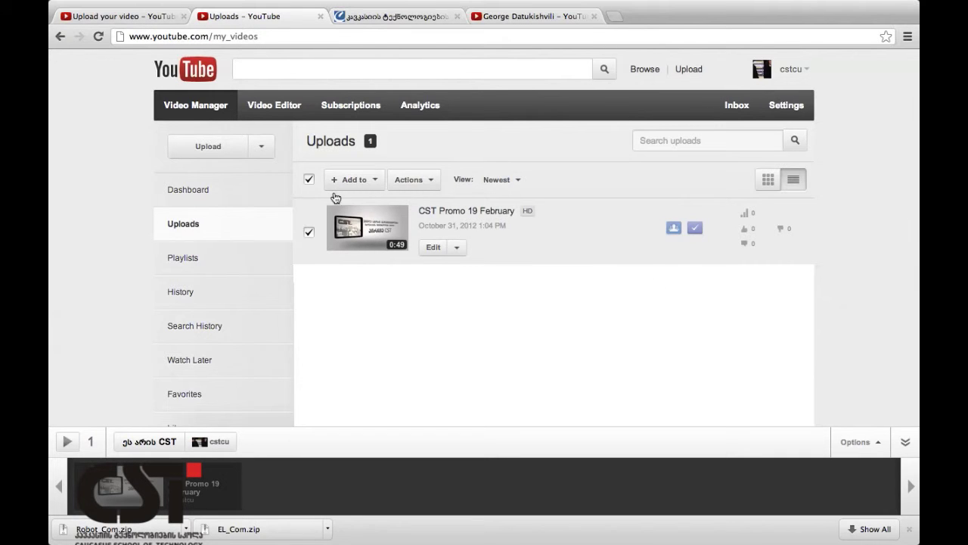
In the last tab, change the address to youtube.com/ followed by the Georgian 'ცსტცუ'.
{"action": "left_click", "coordinate": [492, 16]}
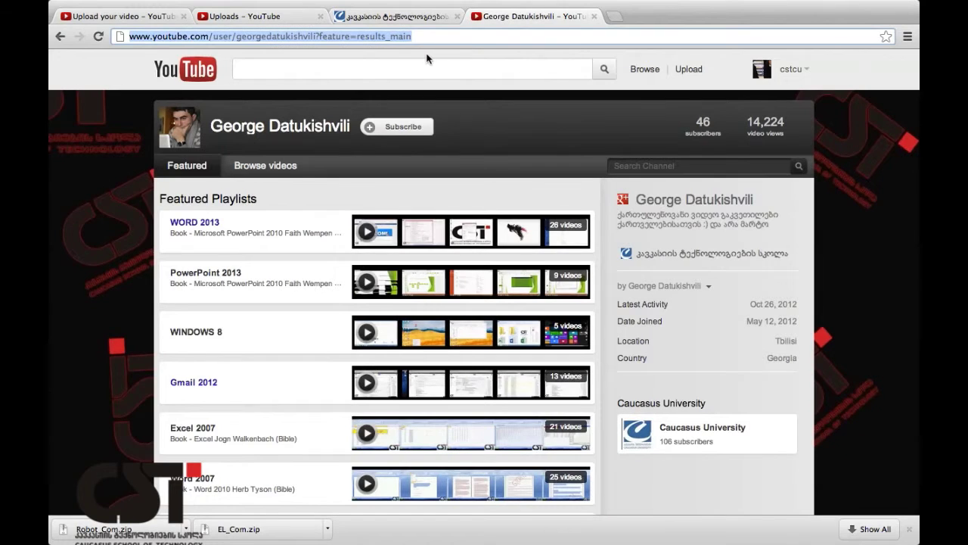
{"action": "left_click", "coordinate": [400, 36]}
{"action": "left_click_drag", "start_coordinate": [215, 35], "coordinate": [891, 58]}
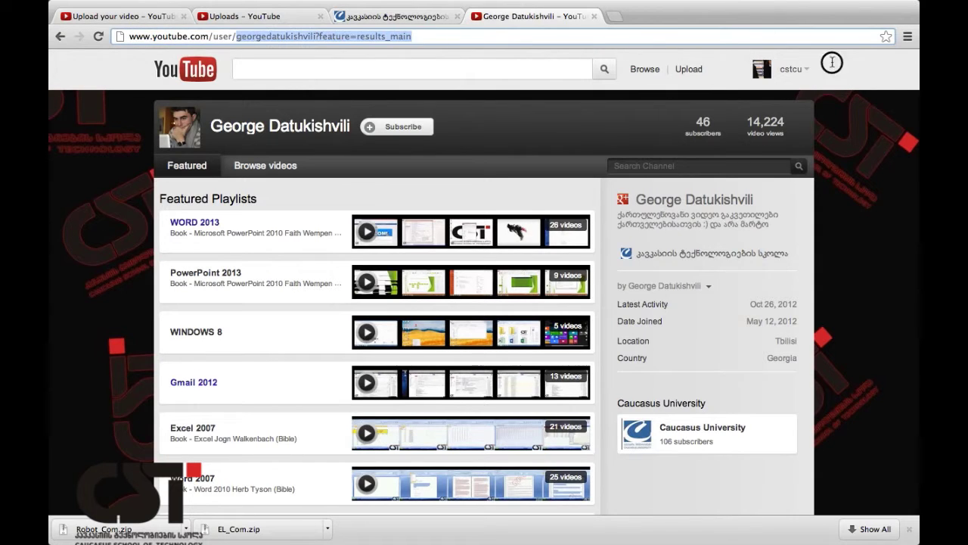
{"action": "type", "text": "us"}
{"action": "key", "text": "BackSpace"}
{"action": "key", "text": "BackSpace"}
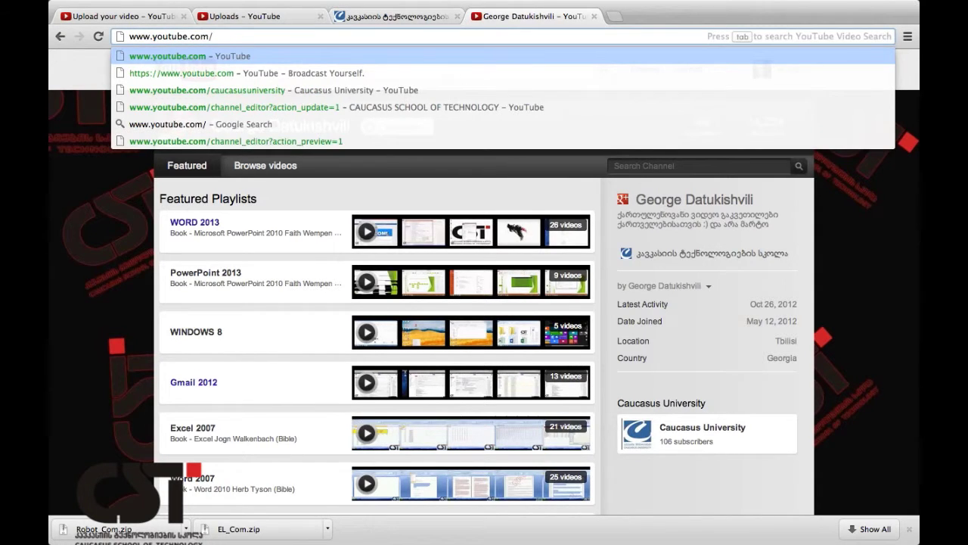
{"action": "type", "text": "ცსტცუ"}
{"action": "key", "text": "Return"}
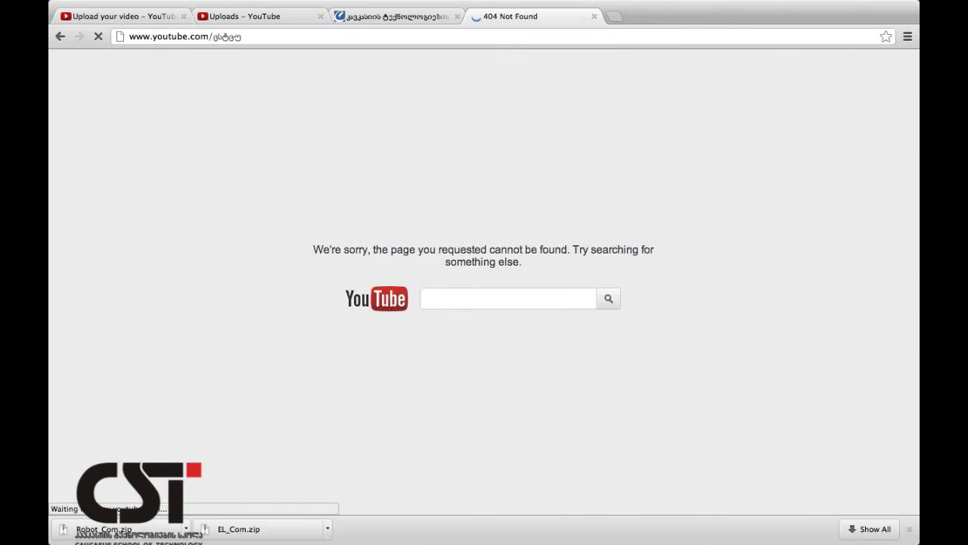
Correct the address to youtube.com/cstcu and show the channel's Playlists tab.
{"action": "left_click", "coordinate": [237, 39]}
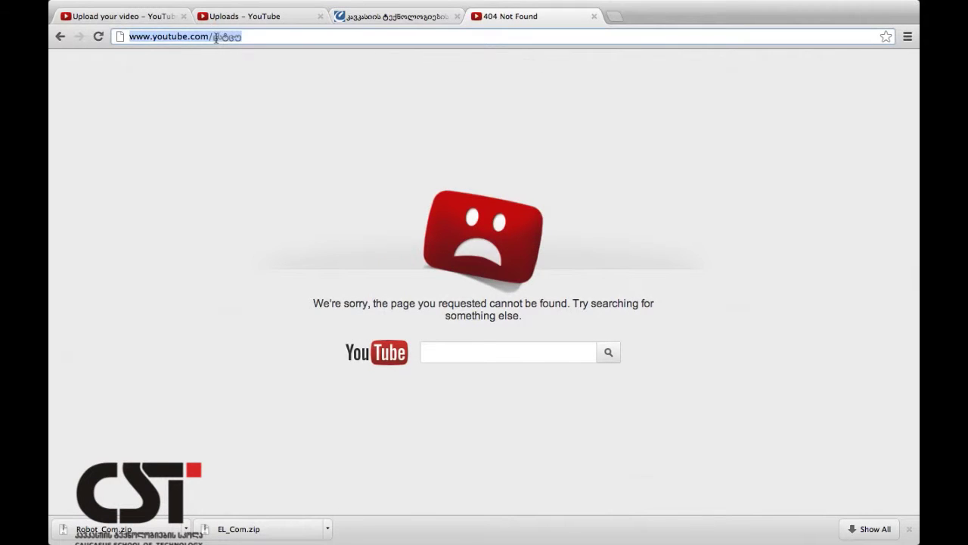
{"action": "double_click", "coordinate": [219, 38]}
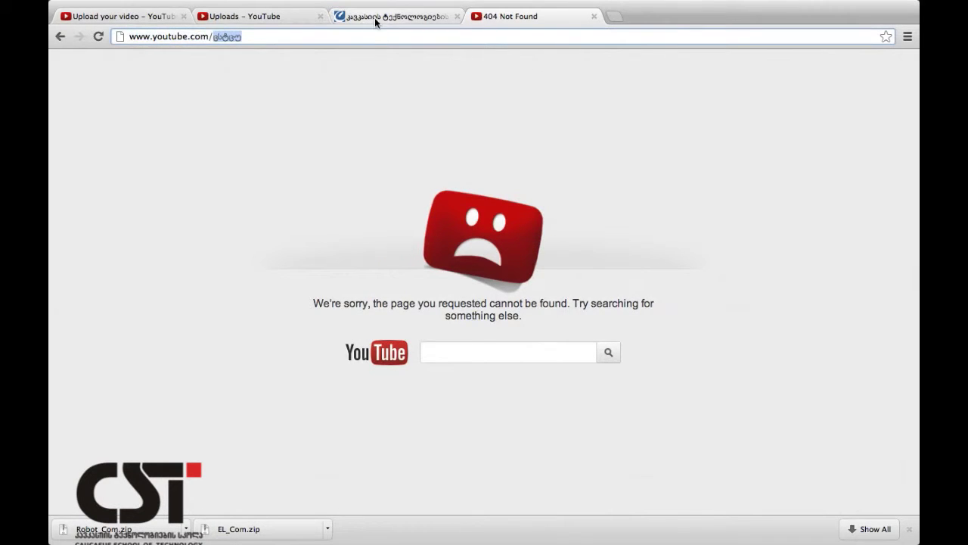
{"action": "type", "text": "cstcu"}
{"action": "key", "text": "Return"}
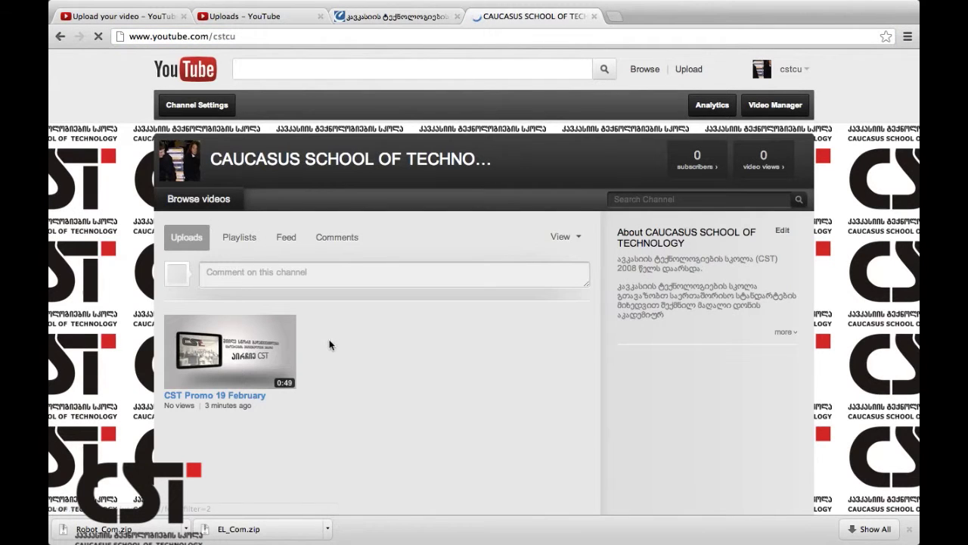
{"action": "left_click", "coordinate": [241, 237]}
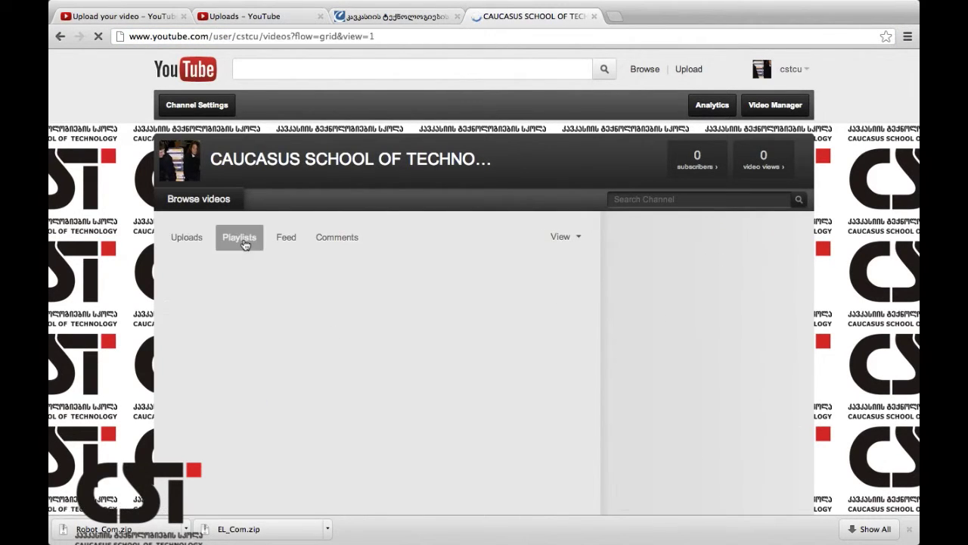
Play all videos in the 'ეს არის CST' playlist.
{"action": "left_click", "coordinate": [218, 370]}
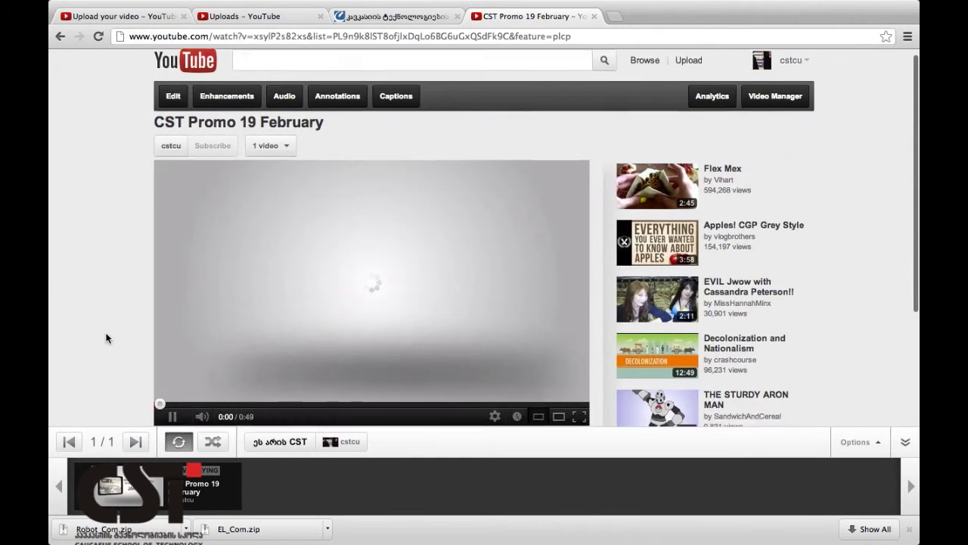
{"action": "scroll", "coordinate": [106, 335], "scroll_direction": "down", "scroll_amount": 3}
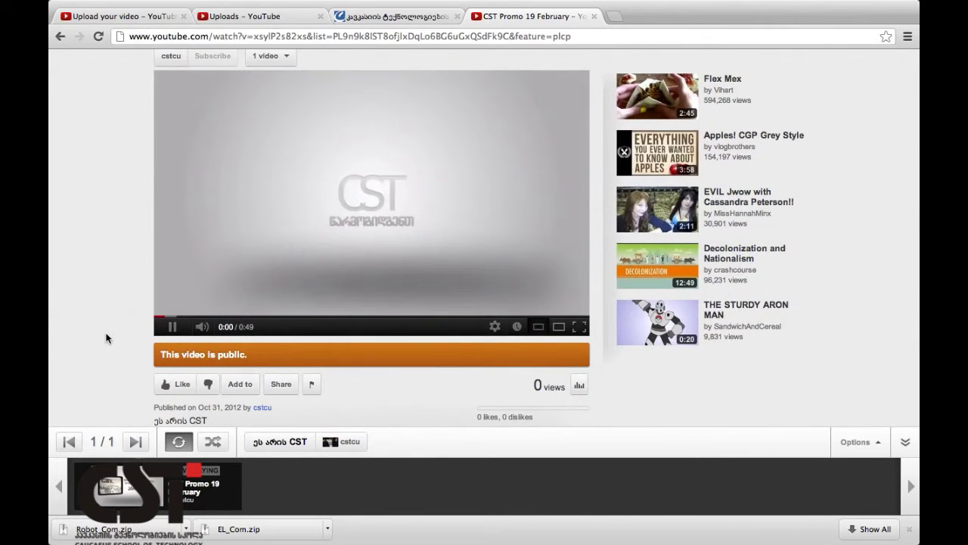
{"action": "scroll", "coordinate": [106, 338], "scroll_direction": "up", "scroll_amount": 1}
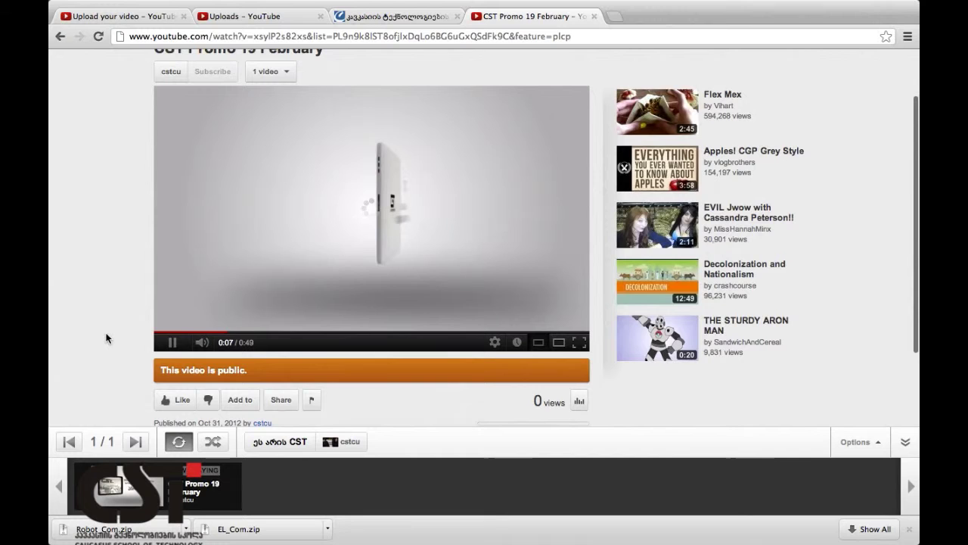
{"action": "scroll", "coordinate": [315, 86], "scroll_direction": "up", "scroll_amount": 2}
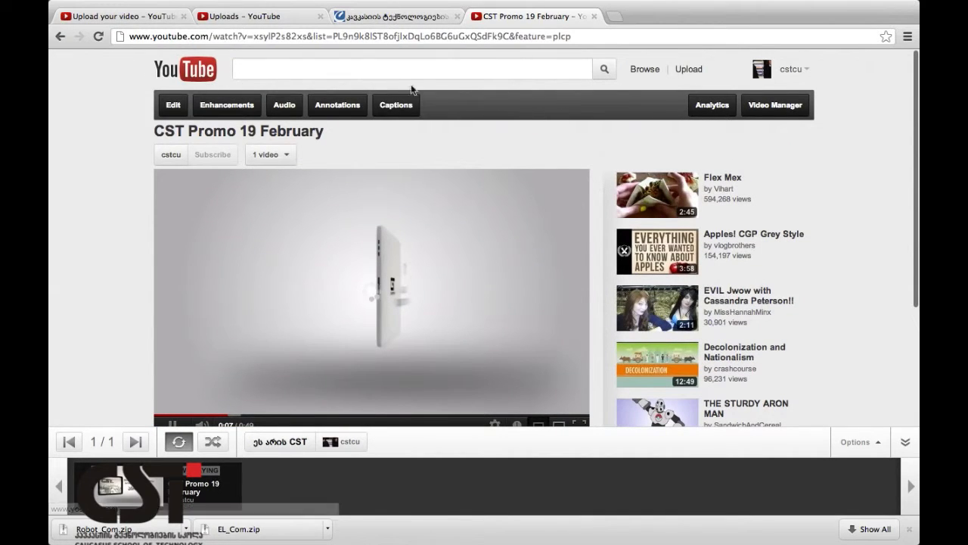
Open the channel's uploads list in Video Manager.
{"action": "left_click", "coordinate": [175, 105]}
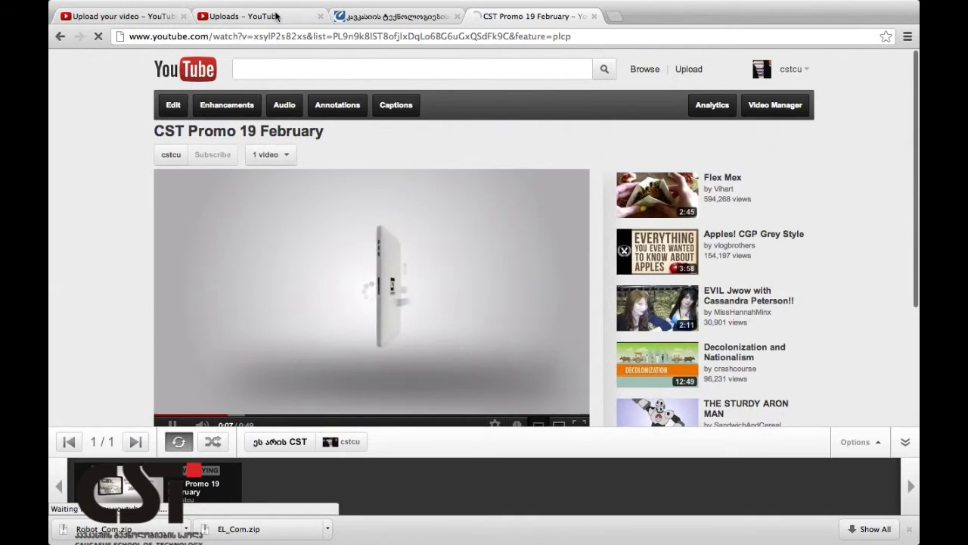
{"action": "left_click", "coordinate": [276, 16]}
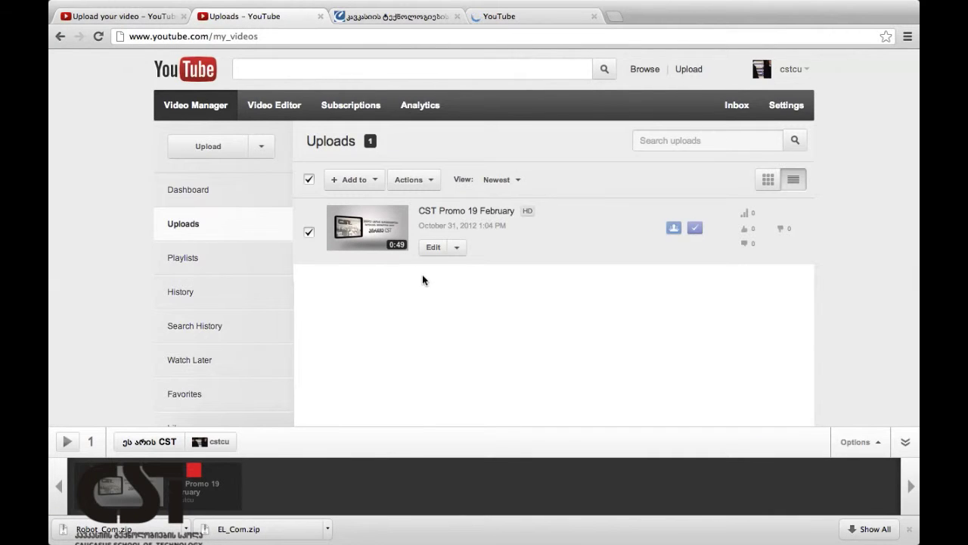
{"action": "scroll", "coordinate": [379, 302], "scroll_direction": "down", "scroll_amount": 3}
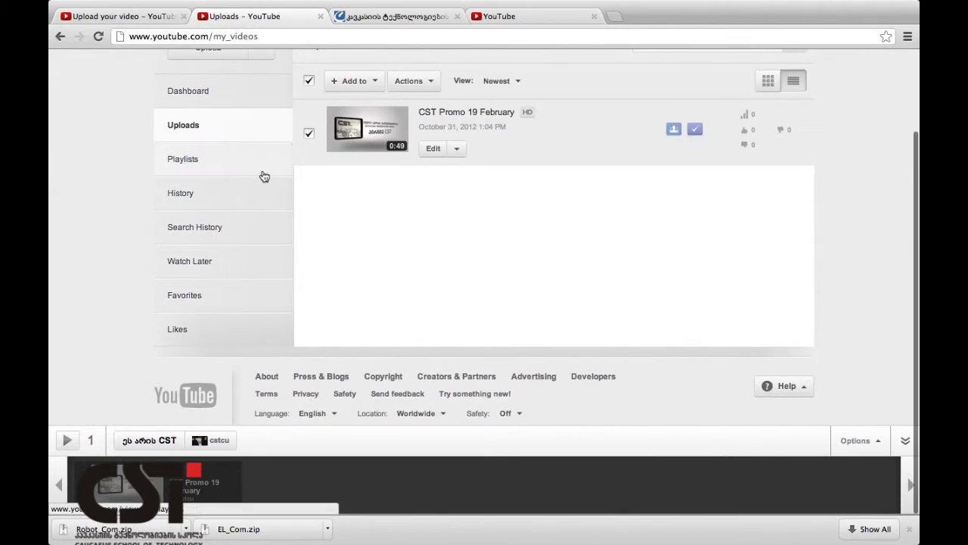
Visit Video Manager's Playlists and Dashboard pages, then the watch History.
{"action": "left_click", "coordinate": [209, 159]}
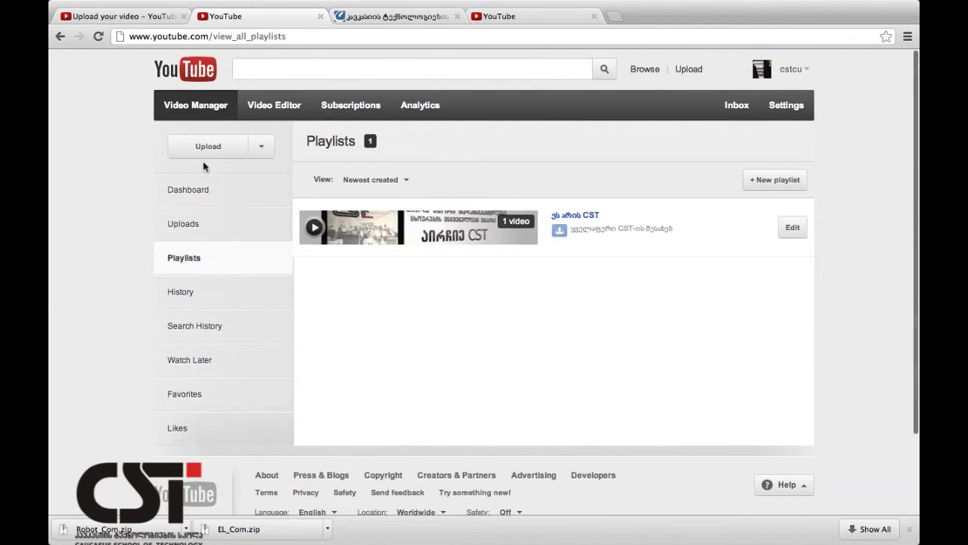
{"action": "left_click", "coordinate": [207, 190]}
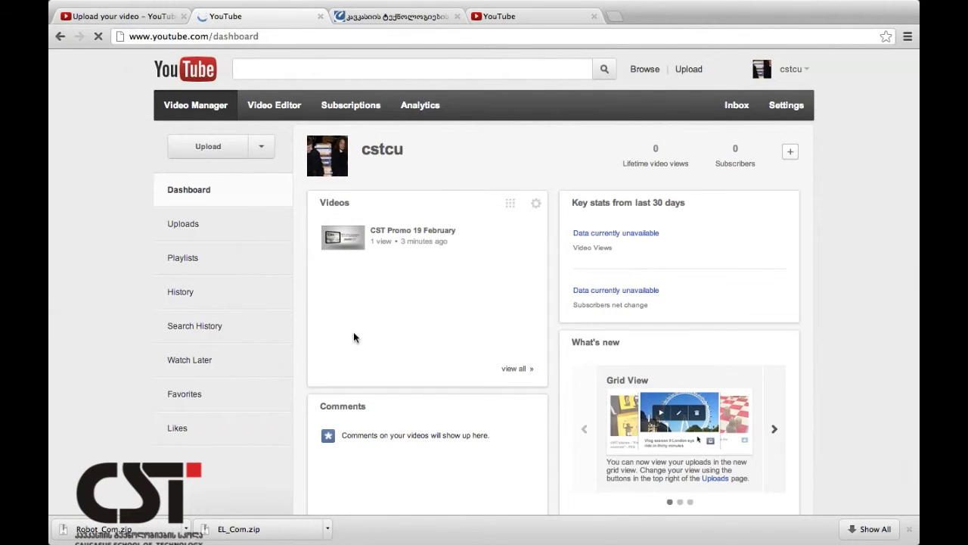
{"action": "scroll", "coordinate": [353, 332], "scroll_direction": "down", "scroll_amount": 1}
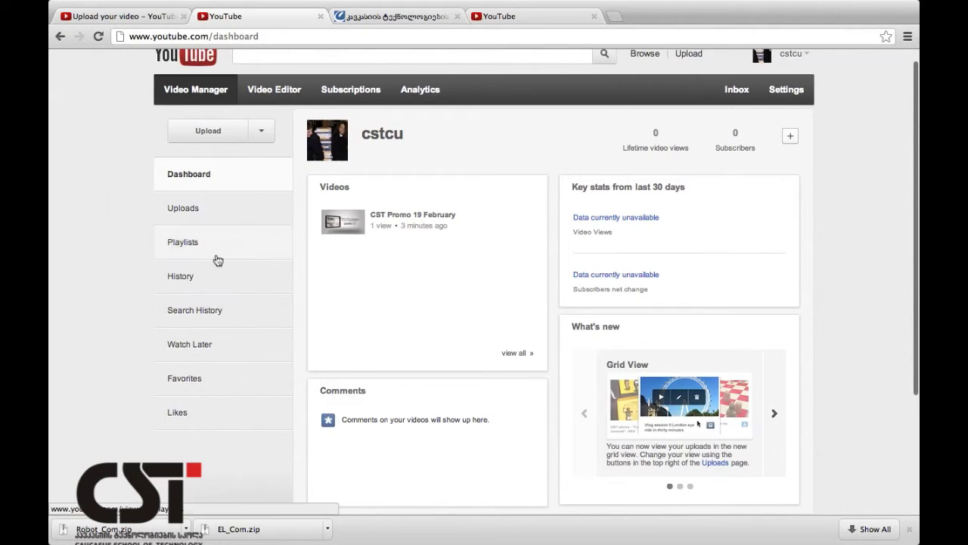
{"action": "left_click", "coordinate": [217, 280]}
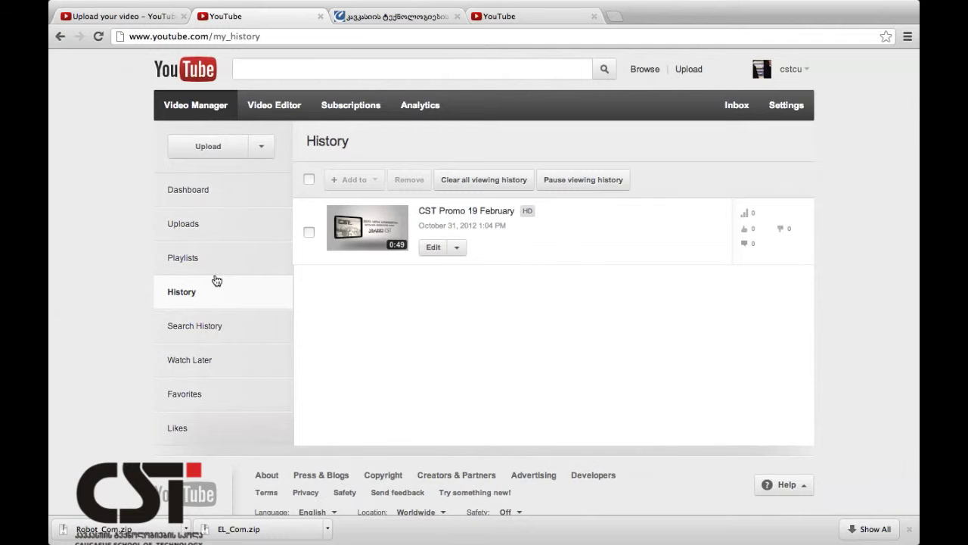
Play MIT Gangnam Style from the home feed in the other tab.
{"action": "left_click", "coordinate": [511, 18]}
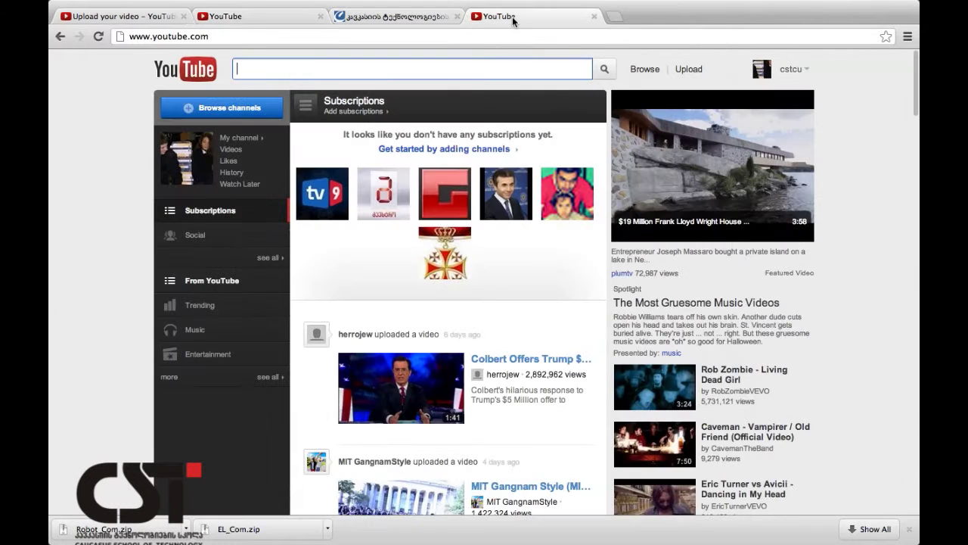
{"action": "scroll", "coordinate": [562, 387], "scroll_direction": "down", "scroll_amount": 5}
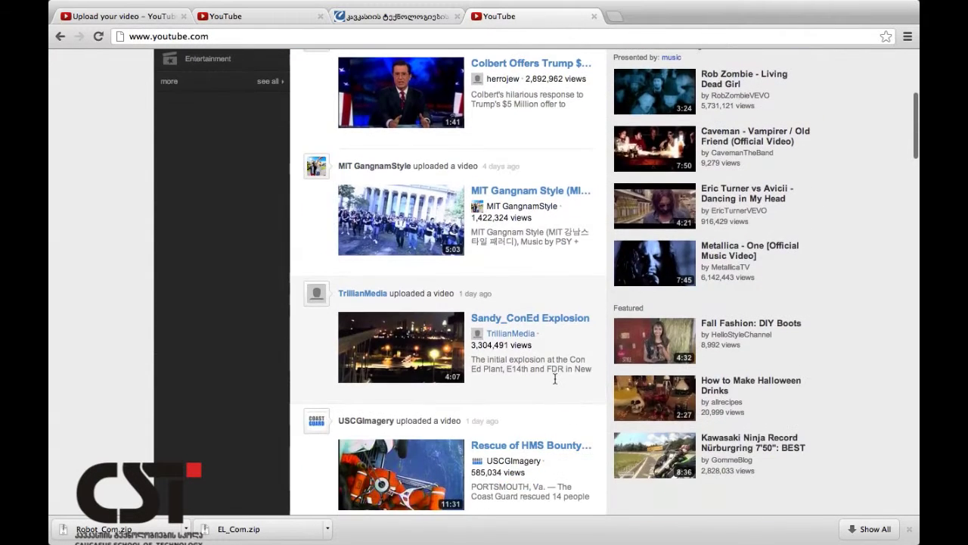
{"action": "left_click", "coordinate": [404, 226]}
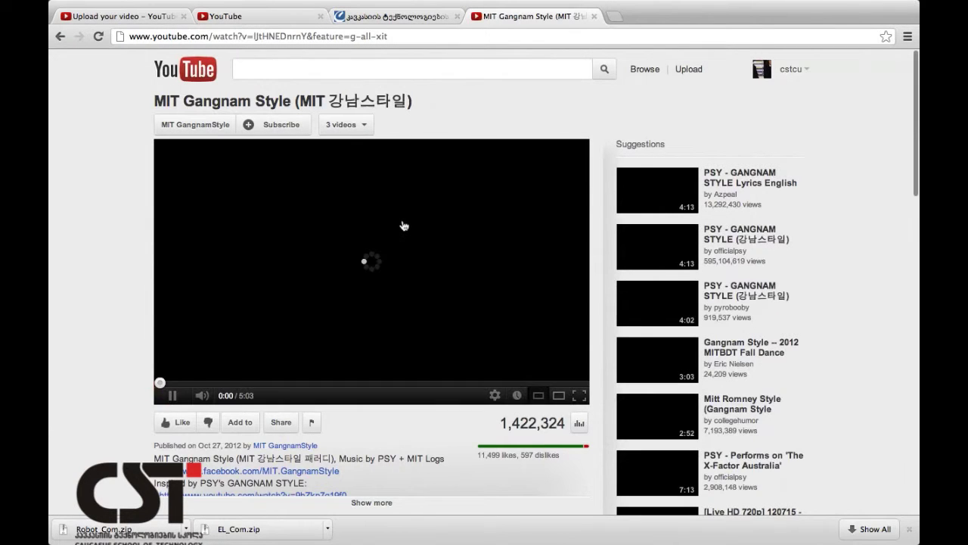
Reload watch history to show MIT Gangnam Style, and close its playback tab.
{"action": "left_click", "coordinate": [295, 21]}
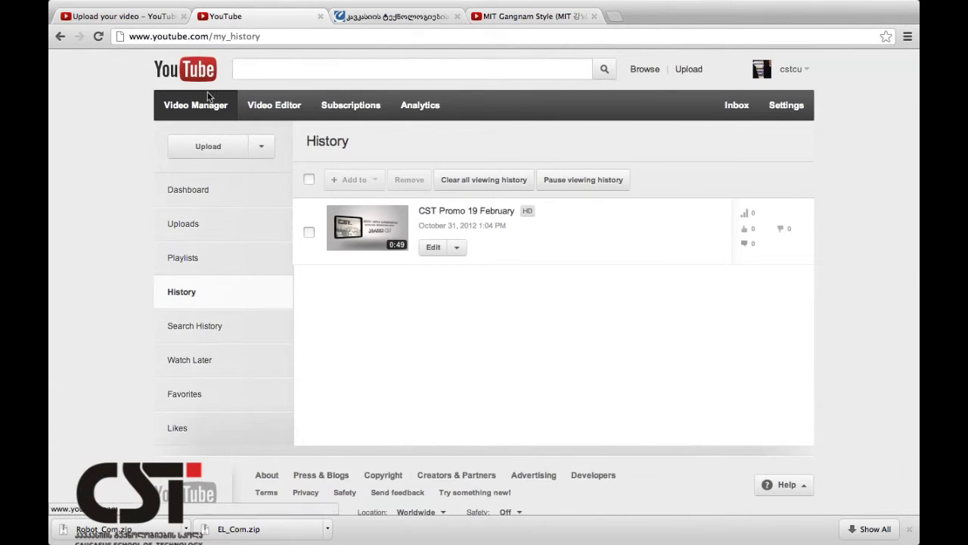
{"action": "left_click", "coordinate": [201, 325]}
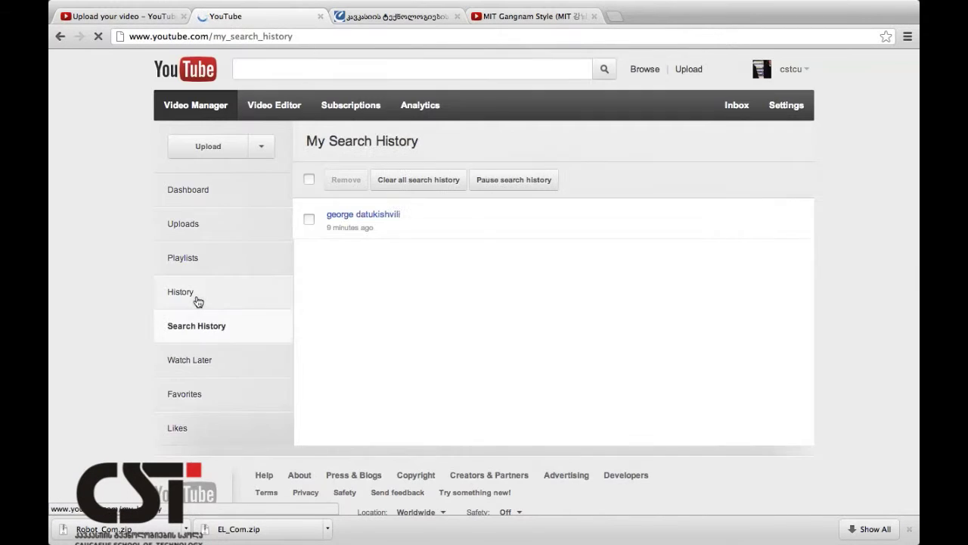
{"action": "left_click", "coordinate": [197, 300]}
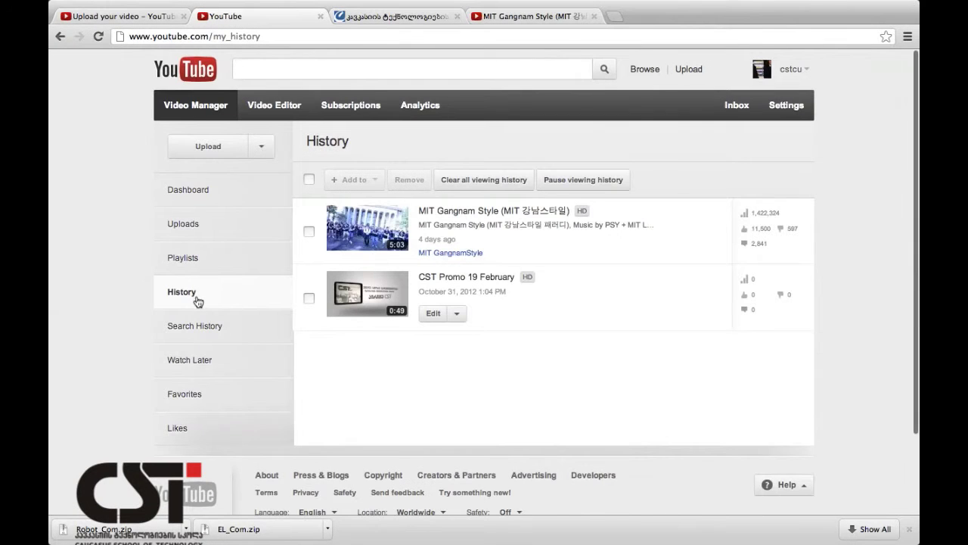
{"action": "left_click", "coordinate": [518, 18]}
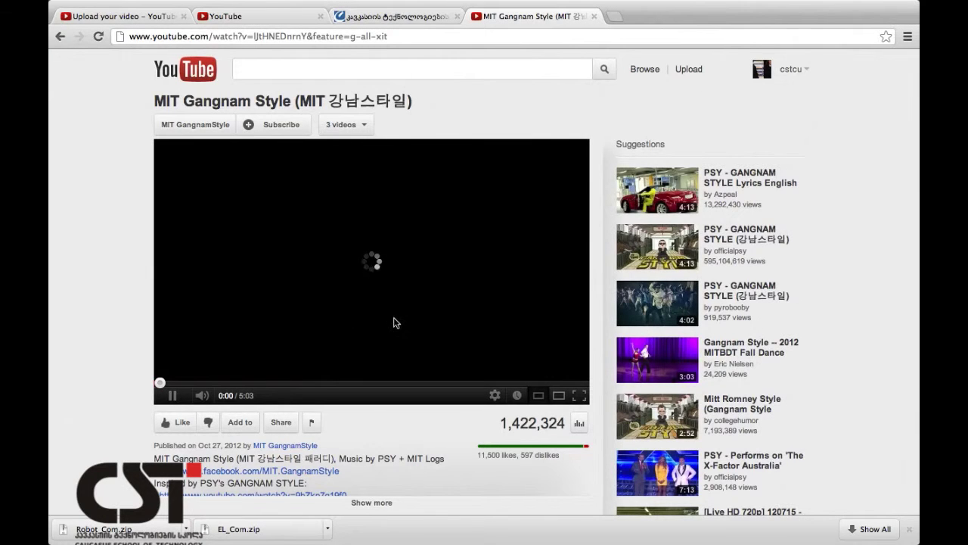
{"action": "left_click", "coordinate": [594, 16]}
{"action": "left_click", "coordinate": [289, 16]}
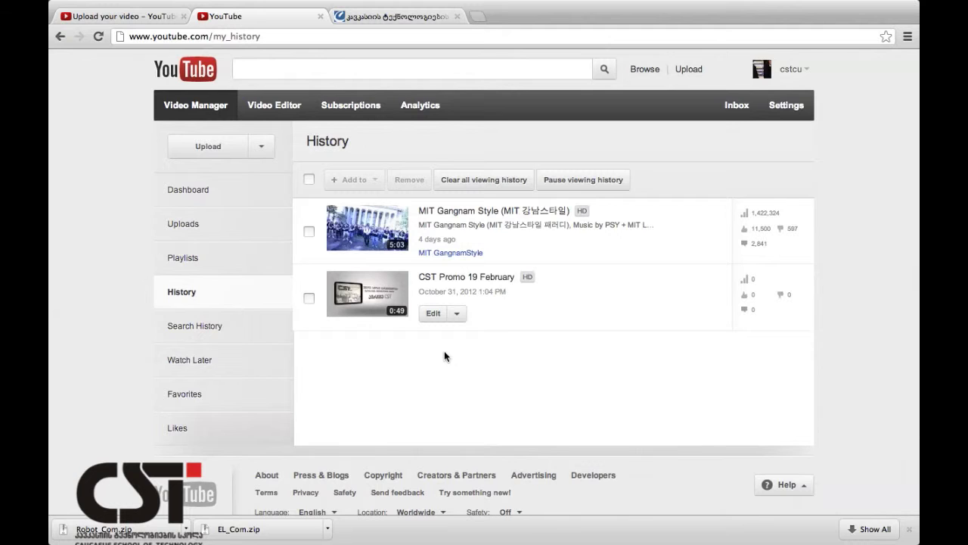
Remove the MIT Gangnam Style entry from watch history, leaving CST Promo 19 February.
{"action": "left_click", "coordinate": [223, 335]}
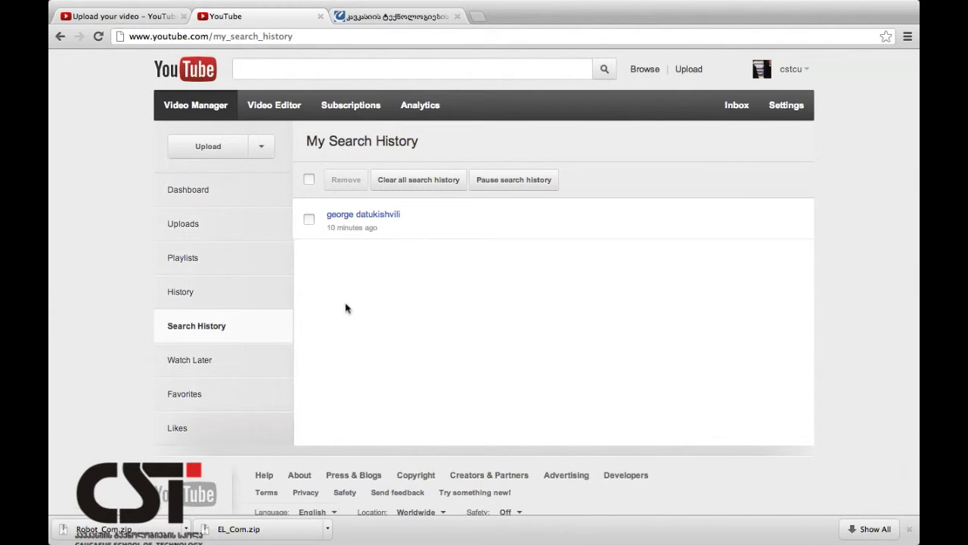
{"action": "left_click", "coordinate": [238, 303]}
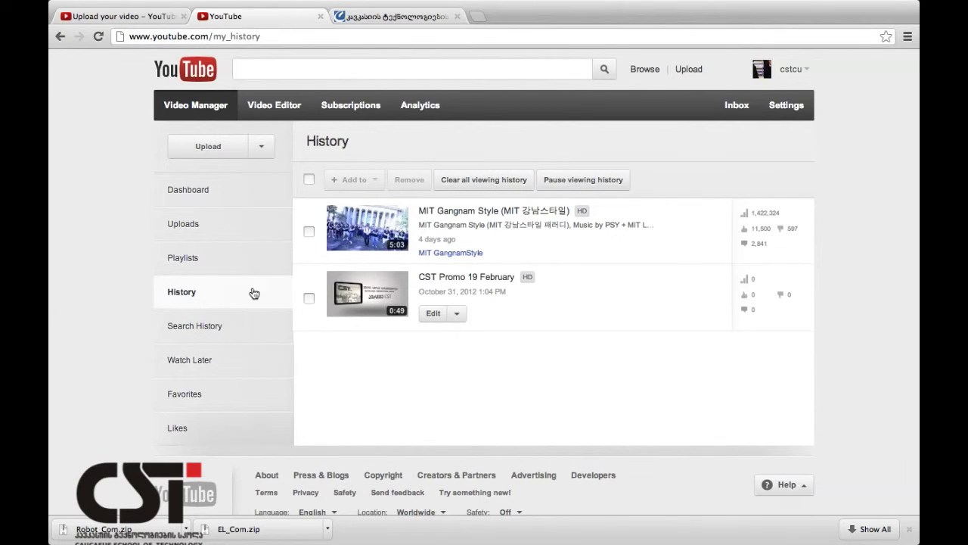
{"action": "left_click", "coordinate": [244, 318]}
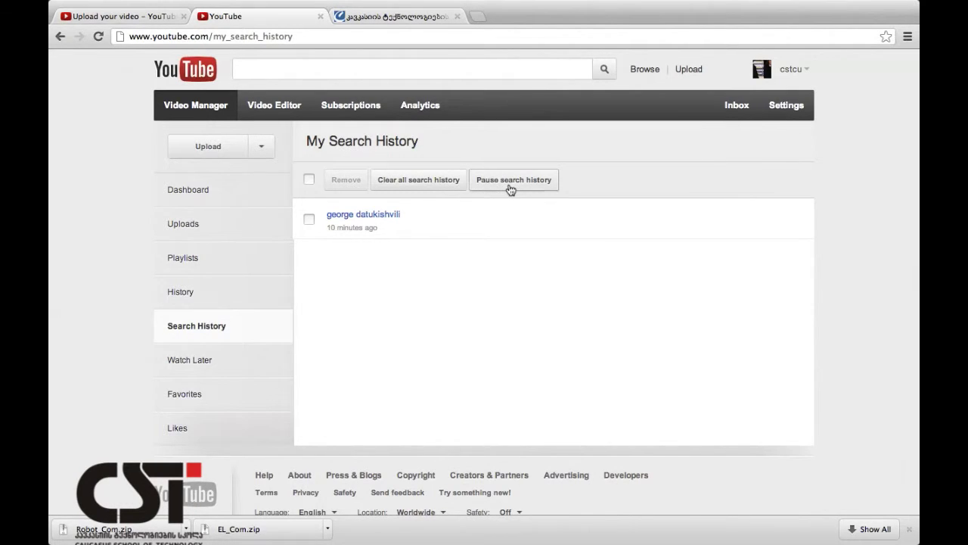
{"action": "left_click", "coordinate": [250, 300]}
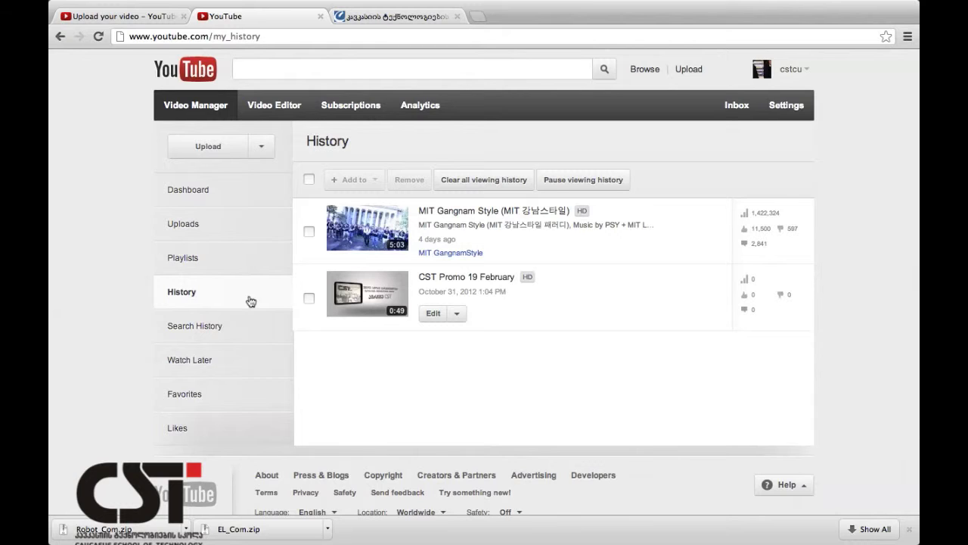
{"action": "left_click", "coordinate": [308, 231]}
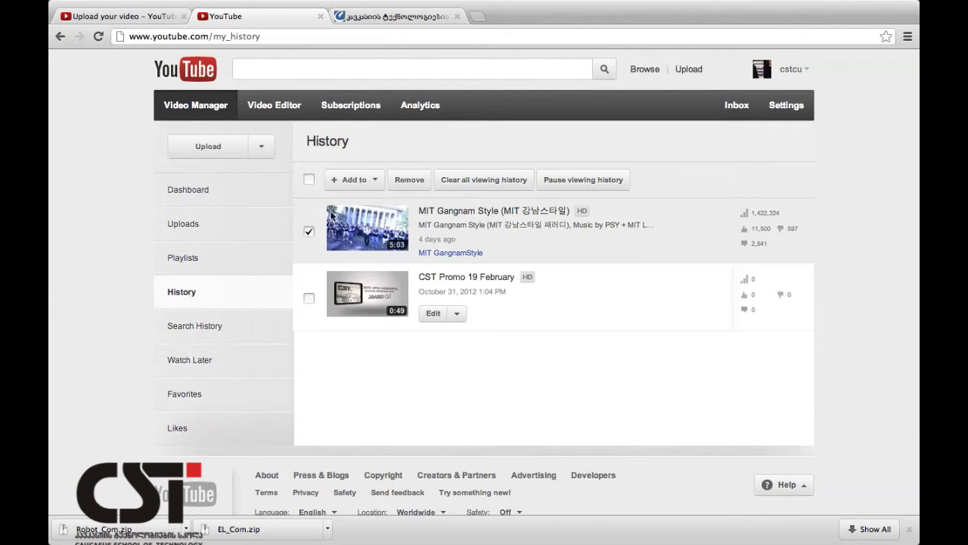
{"action": "left_click", "coordinate": [409, 181]}
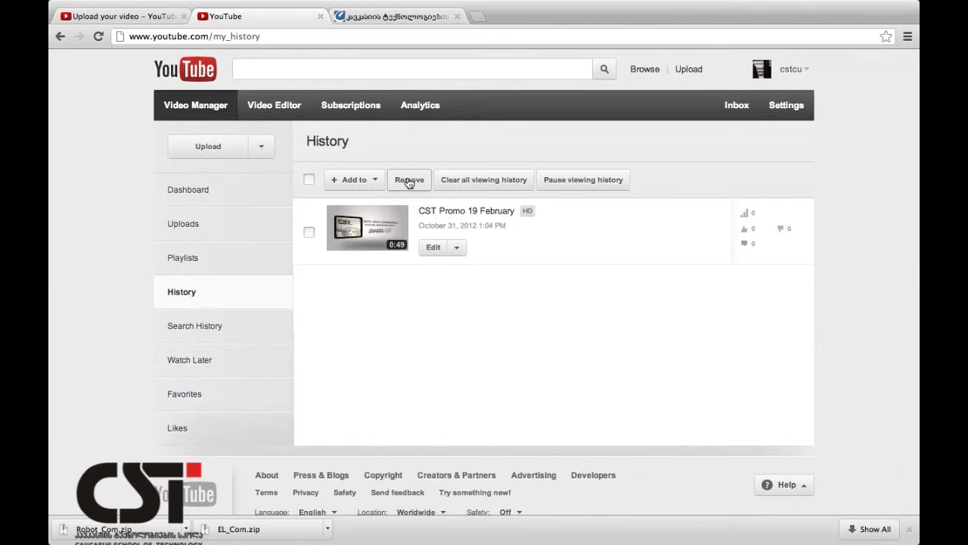
Show Watch Later, and open Carly Rae Jepsen - This Kiss from YouTube home in a new tab.
{"action": "left_click", "coordinate": [246, 365]}
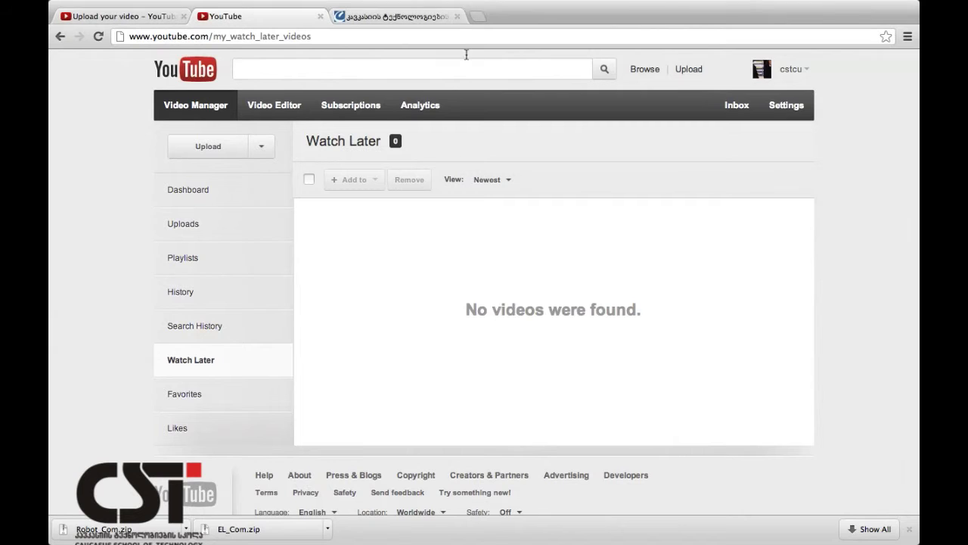
{"action": "left_click", "coordinate": [484, 22]}
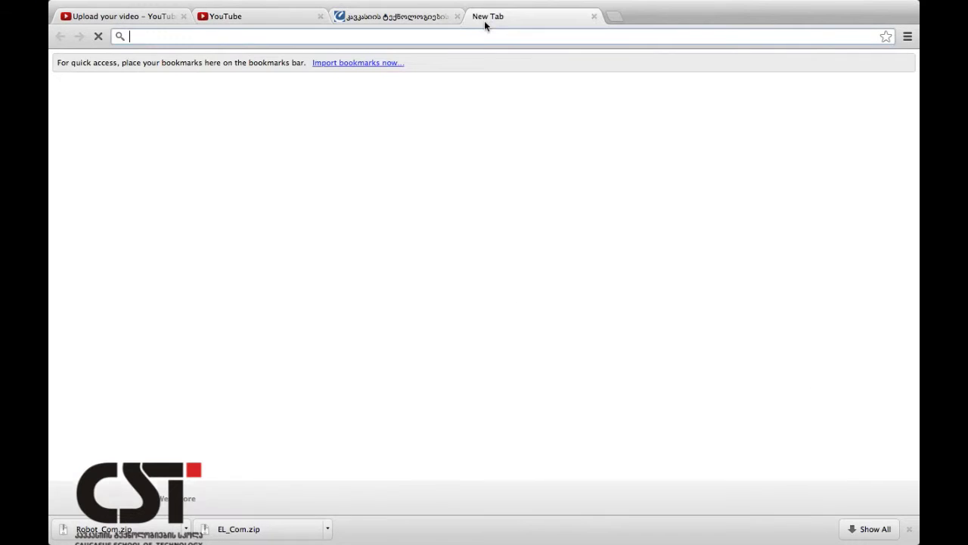
{"action": "type", "text": "you"}
{"action": "key", "text": "Return"}
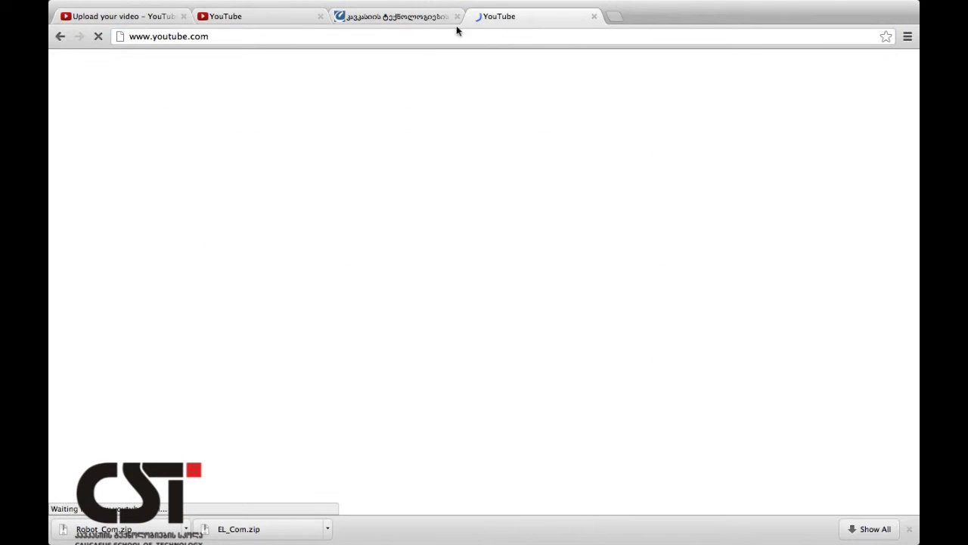
{"action": "scroll", "coordinate": [363, 313], "scroll_direction": "down", "scroll_amount": 10}
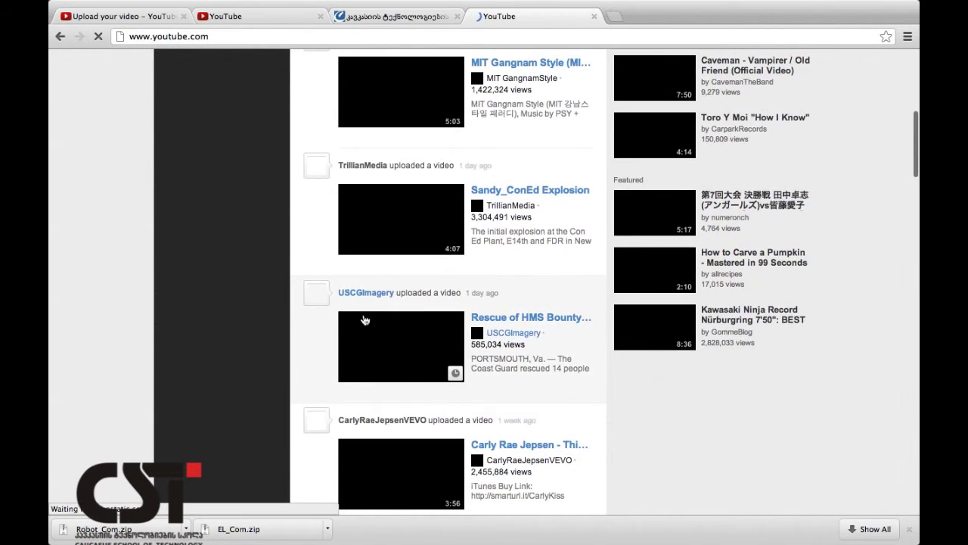
{"action": "scroll", "coordinate": [418, 232], "scroll_direction": "down", "scroll_amount": 3}
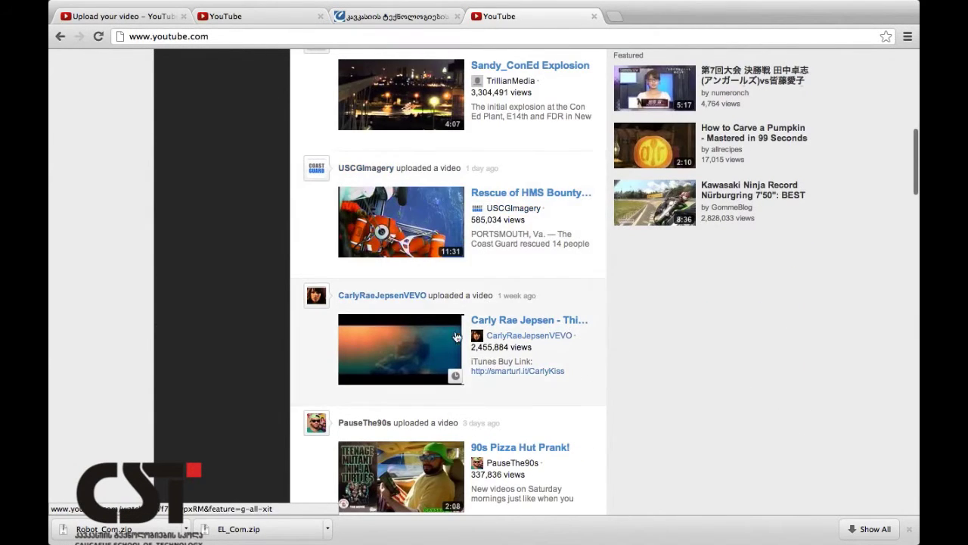
{"action": "left_click", "coordinate": [480, 327]}
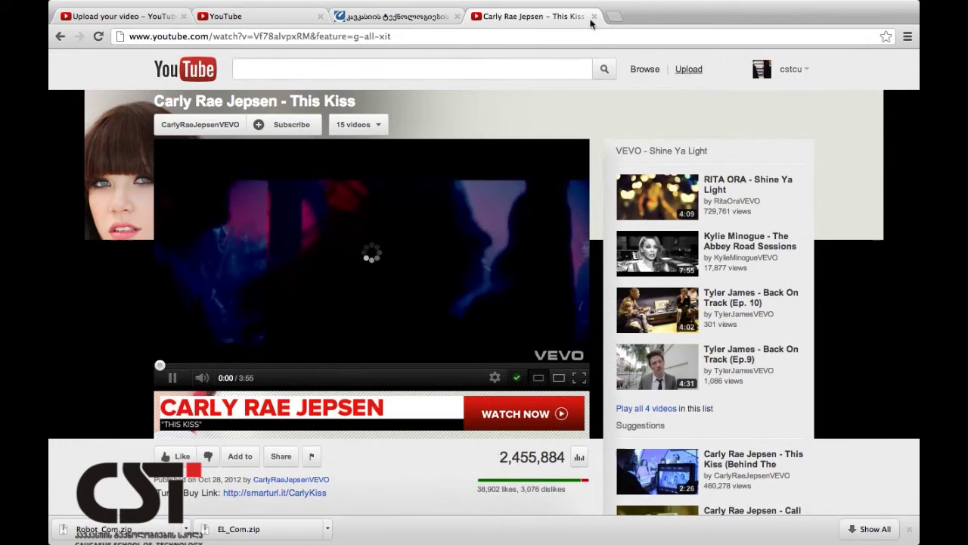
Return to the Watch Later list holding This Kiss, and close the This Kiss tab.
{"action": "left_click", "coordinate": [285, 18]}
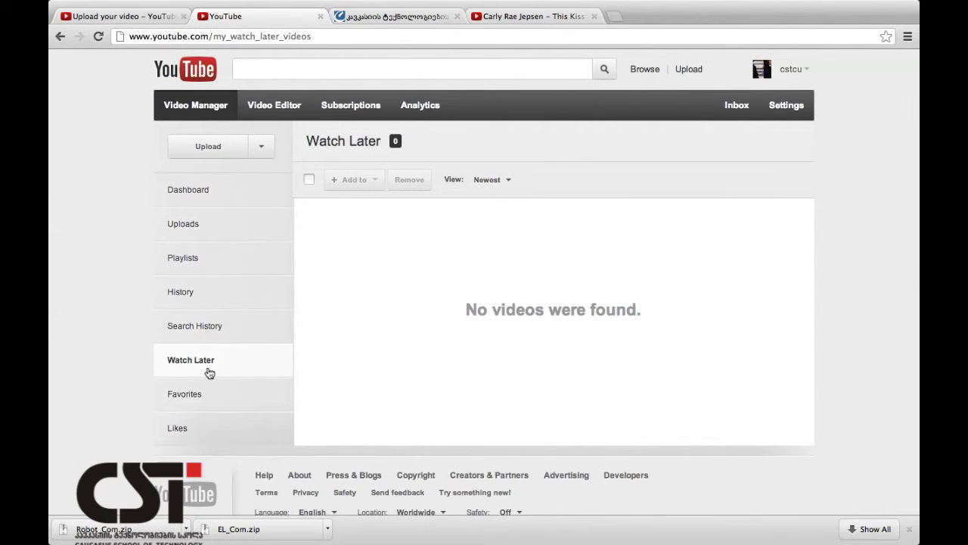
{"action": "left_click", "coordinate": [206, 331]}
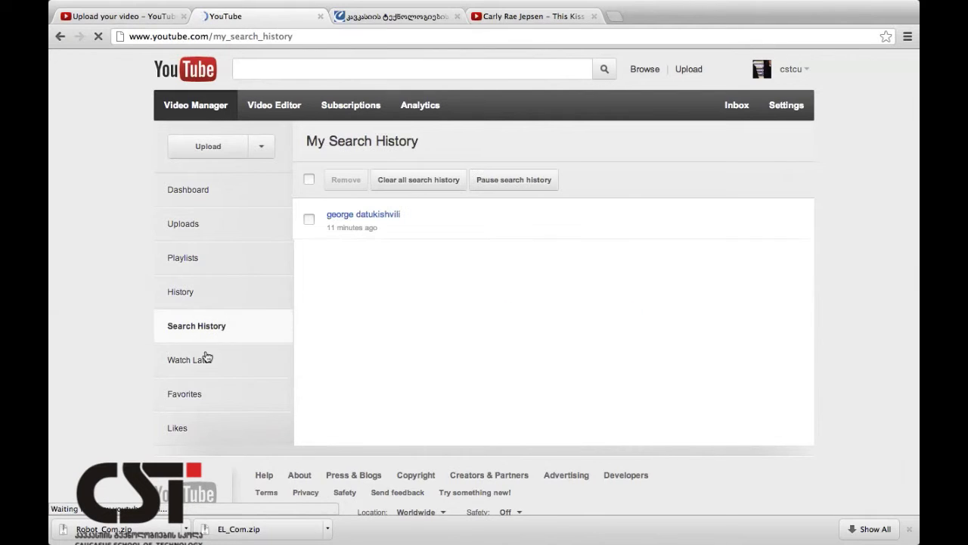
{"action": "left_click", "coordinate": [206, 365]}
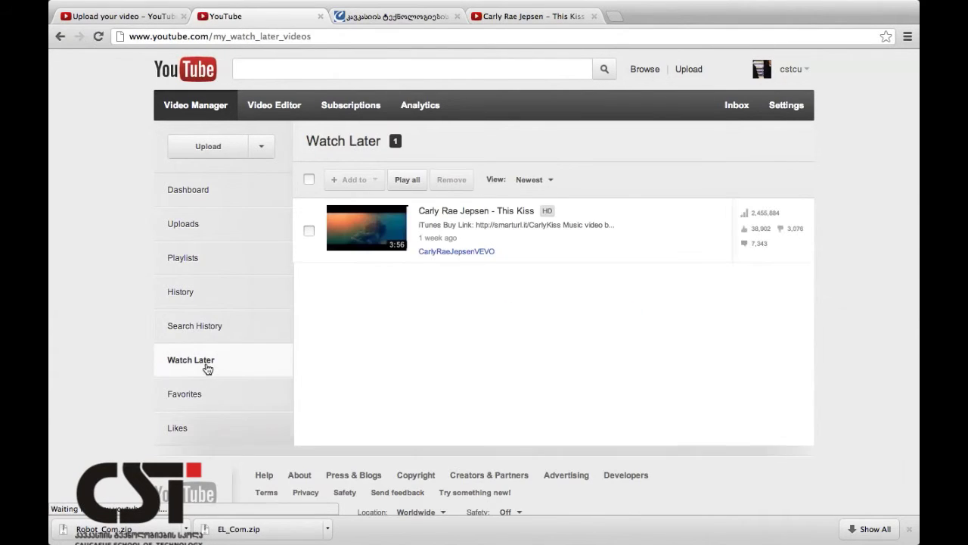
{"action": "left_click", "coordinate": [573, 18]}
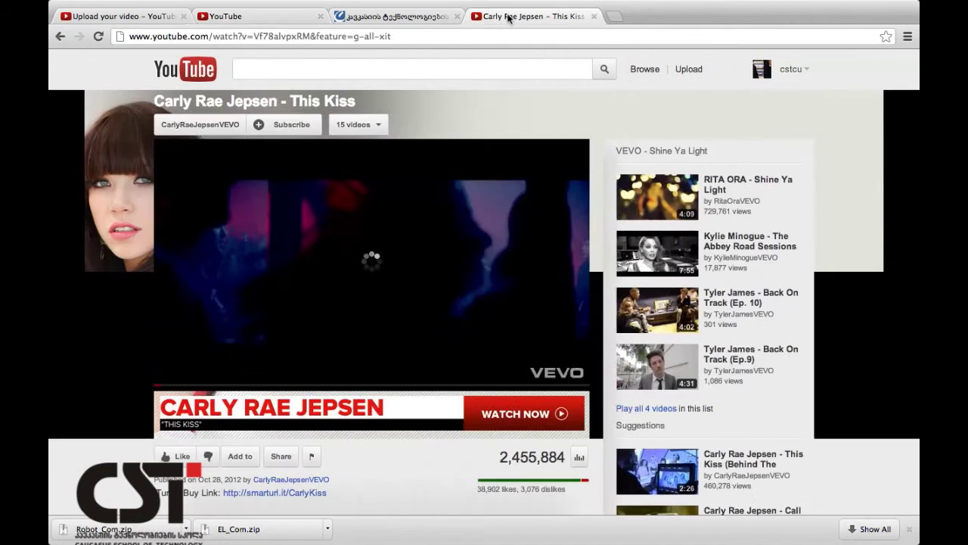
{"action": "left_click", "coordinate": [594, 16]}
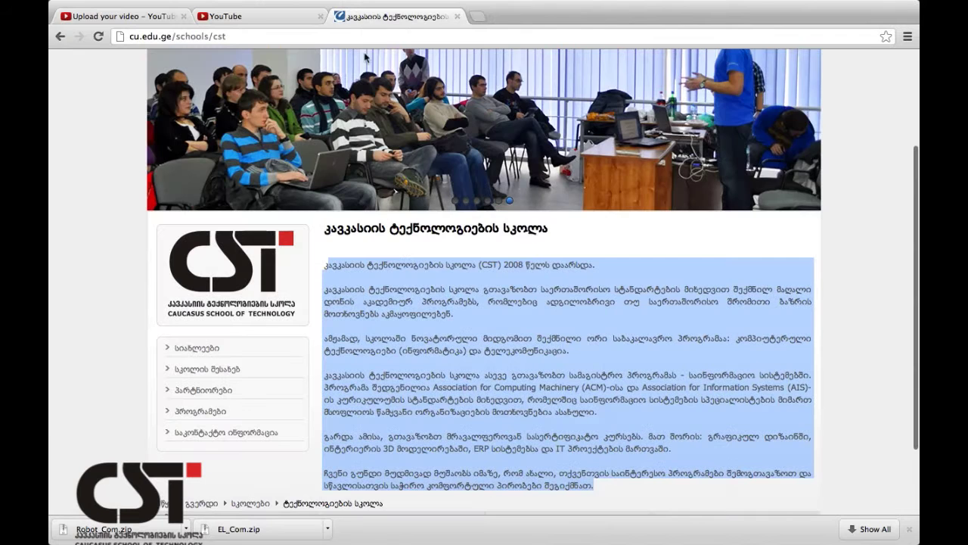
{"action": "left_click", "coordinate": [301, 17]}
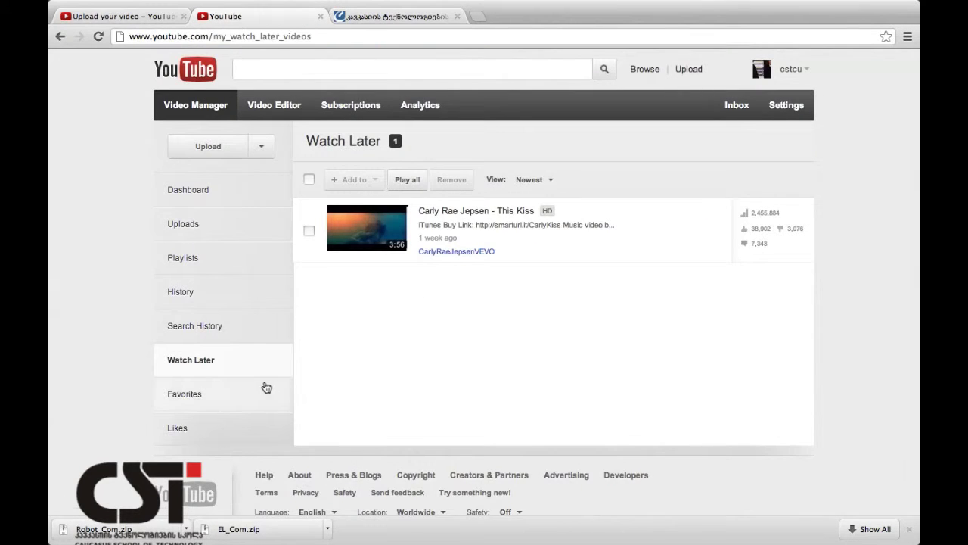
Show the empty Favorites list and close the upload-complete tab.
{"action": "left_click", "coordinate": [242, 395]}
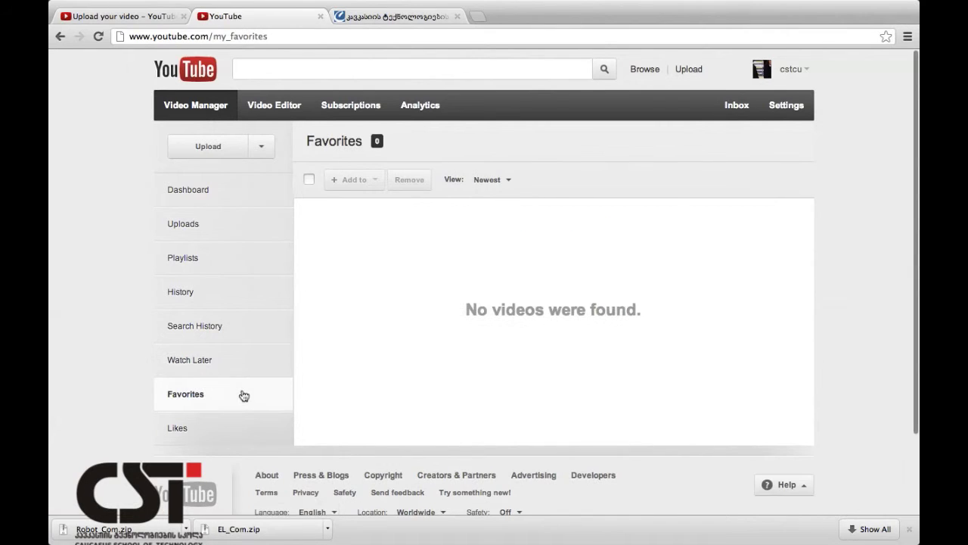
{"action": "left_click", "coordinate": [95, 15]}
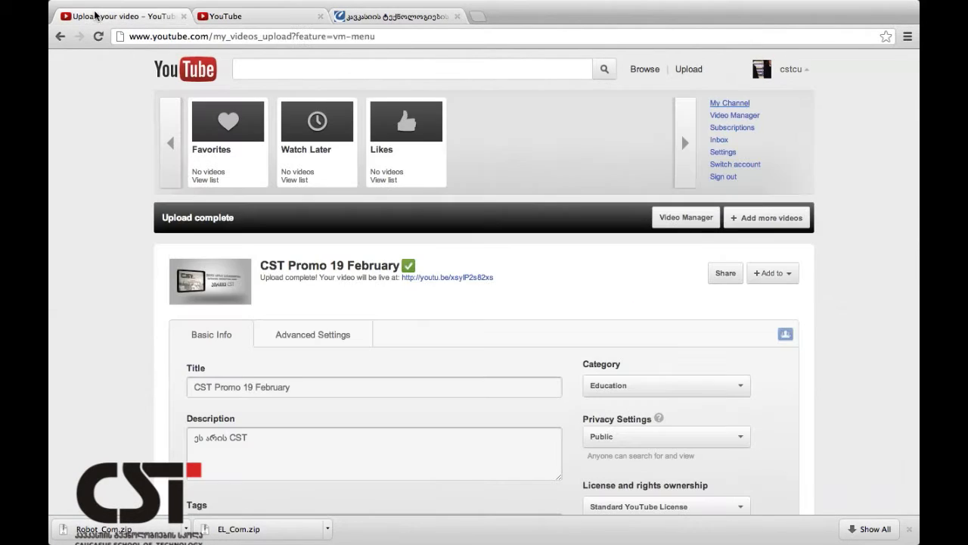
{"action": "left_click", "coordinate": [183, 16]}
Load youtube.com in a new tab and open the Colbert Offers Trump video.
{"action": "left_click", "coordinate": [338, 16]}
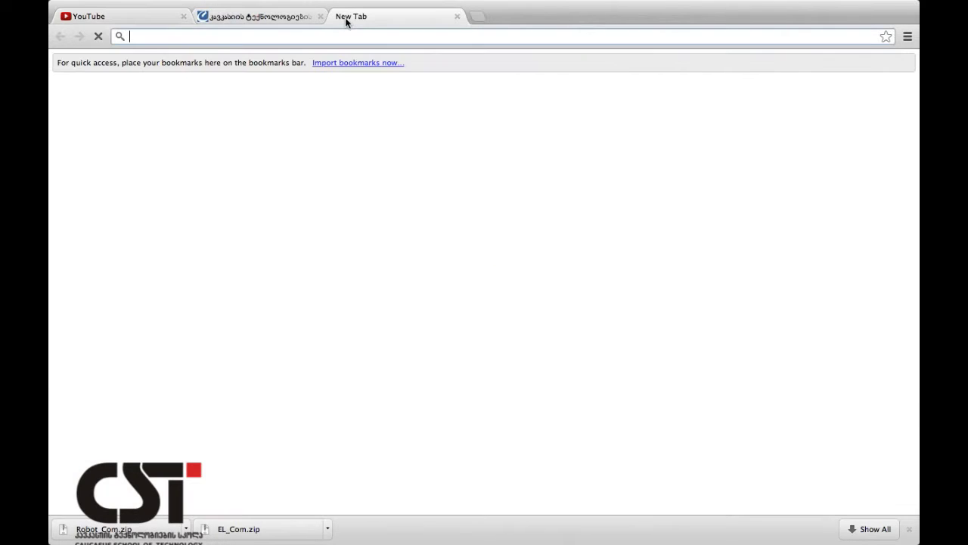
{"action": "type", "text": "youtube.com"}
{"action": "key", "text": "Return"}
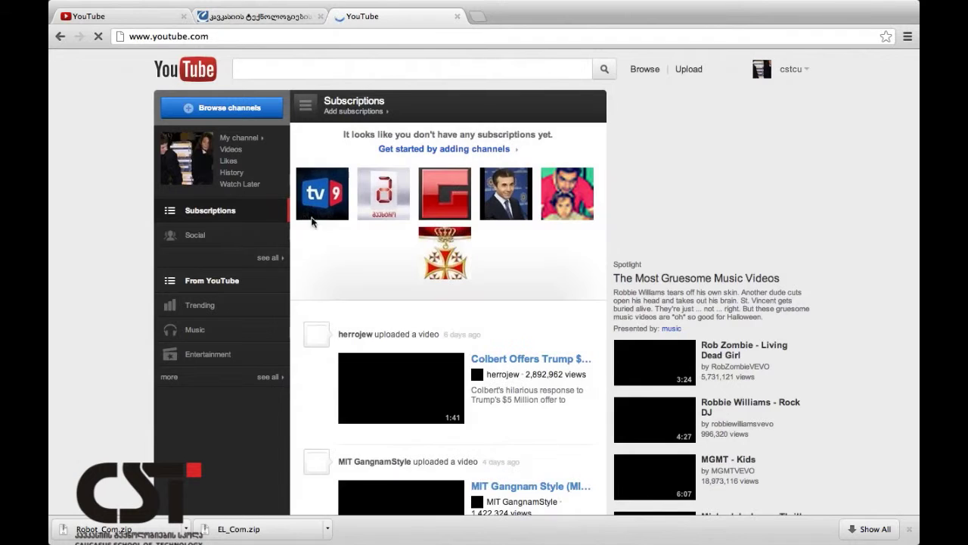
{"action": "left_click", "coordinate": [371, 368]}
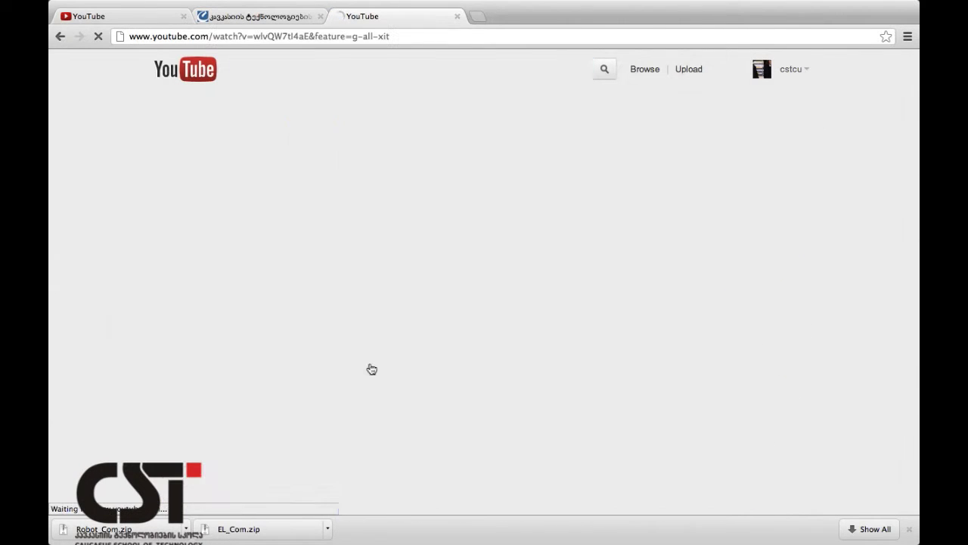
{"action": "left_click", "coordinate": [61, 35]}
Show the Sandy_ConEd Explosion video's add-to-playlist options, then return to the Favorites page.
{"action": "scroll", "coordinate": [463, 446], "scroll_direction": "down", "scroll_amount": 3}
{"action": "scroll", "coordinate": [463, 447], "scroll_direction": "down", "scroll_amount": 3}
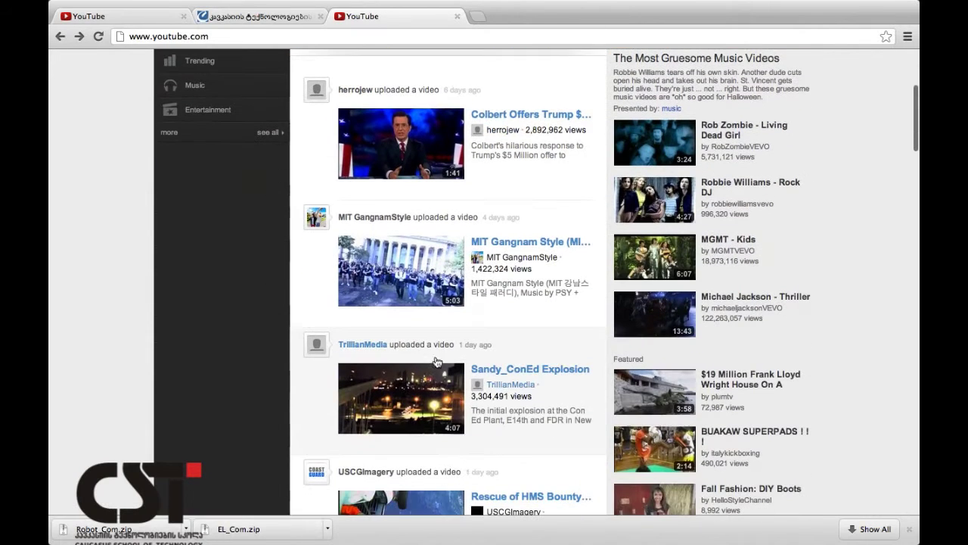
{"action": "left_click", "coordinate": [402, 424]}
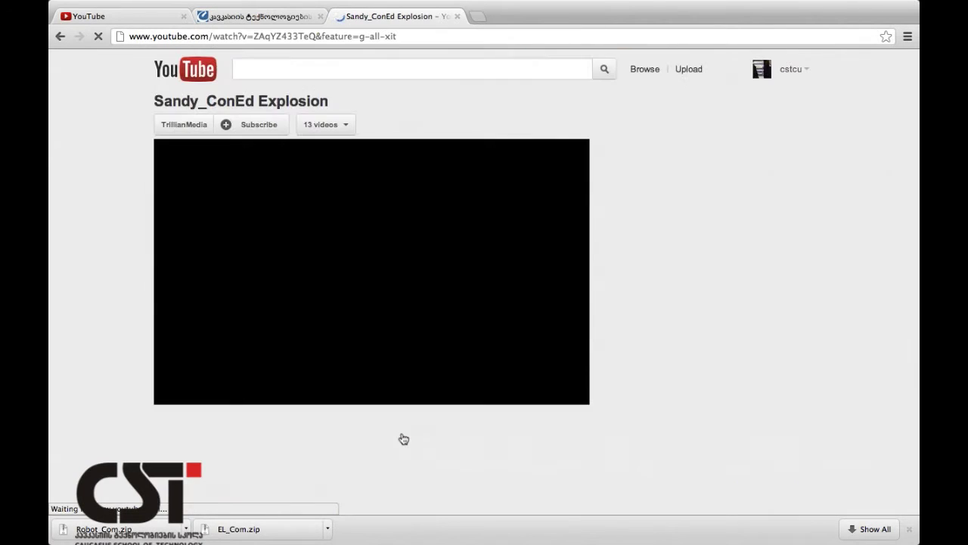
{"action": "scroll", "coordinate": [361, 378], "scroll_direction": "down", "scroll_amount": 2}
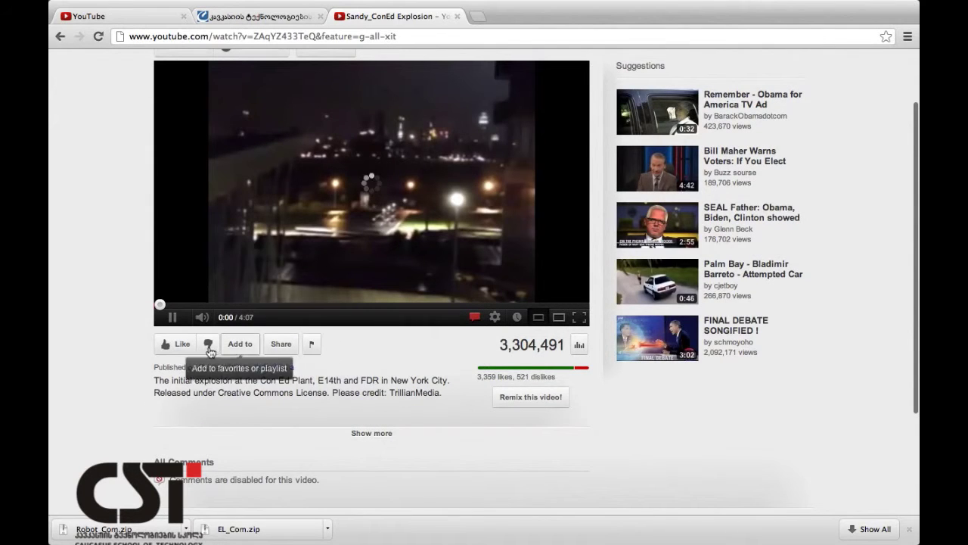
{"action": "left_click", "coordinate": [253, 348]}
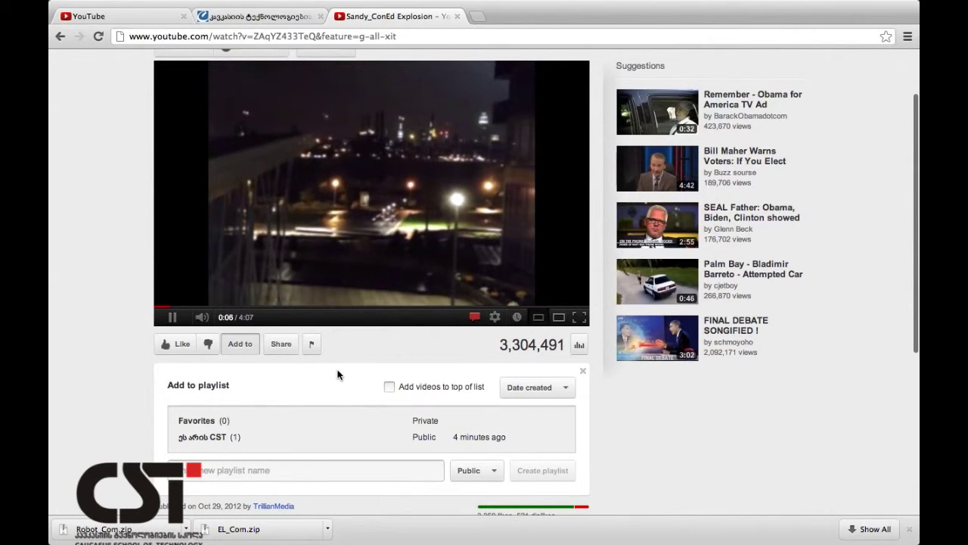
{"action": "scroll", "coordinate": [336, 376], "scroll_direction": "up", "scroll_amount": 2}
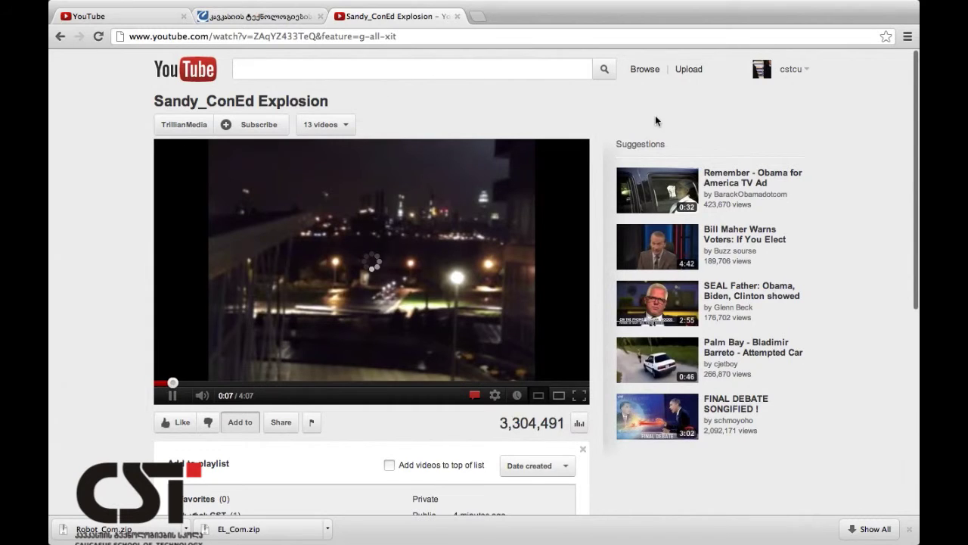
{"action": "left_click", "coordinate": [162, 18]}
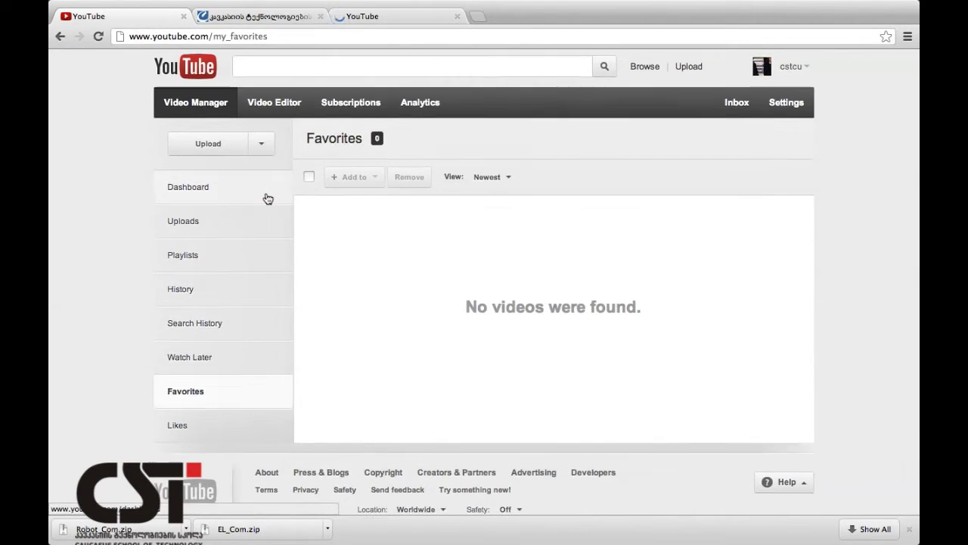
{"action": "scroll", "coordinate": [266, 197], "scroll_direction": "down", "scroll_amount": 2}
{"action": "scroll", "coordinate": [268, 198], "scroll_direction": "up", "scroll_amount": 2}
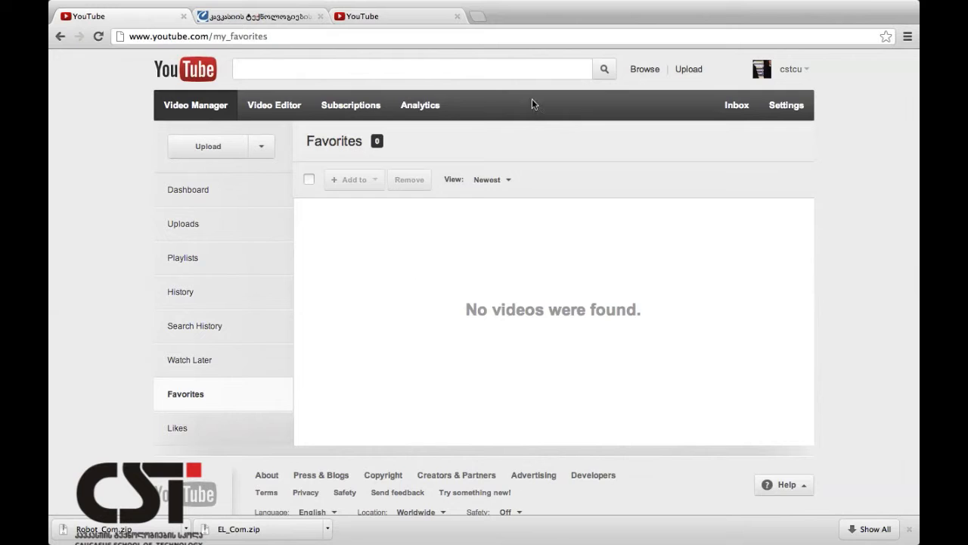
Place the CST Promo clip on the Video Editor timeline, trim it to 0:22.0, and reopen project My Edited Video.
{"action": "left_click", "coordinate": [274, 114]}
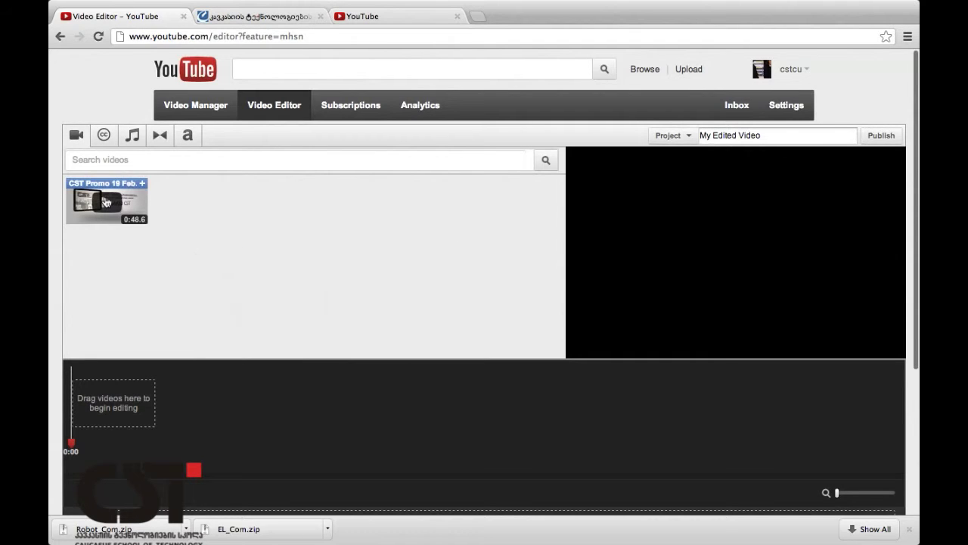
{"action": "left_click", "coordinate": [106, 202]}
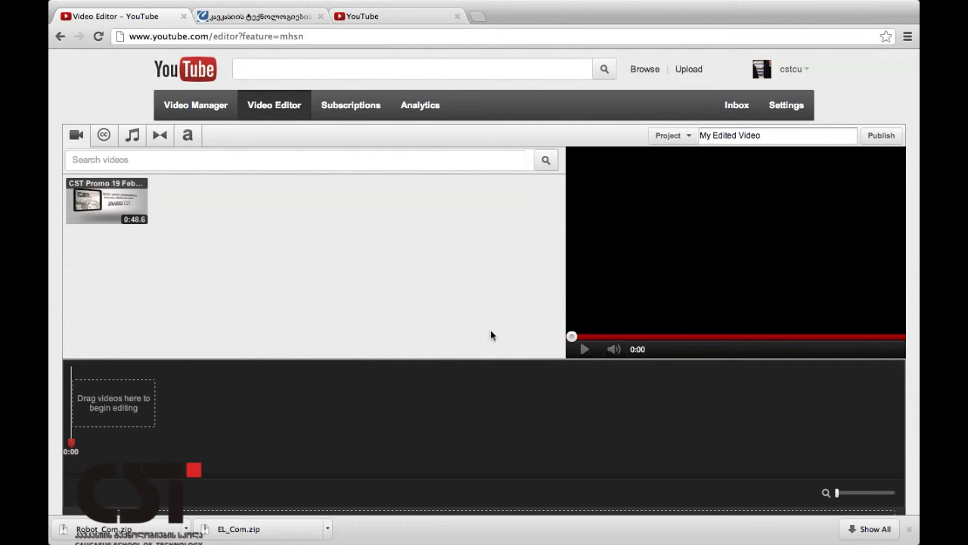
{"action": "left_click_drag", "start_coordinate": [96, 209], "coordinate": [109, 432]}
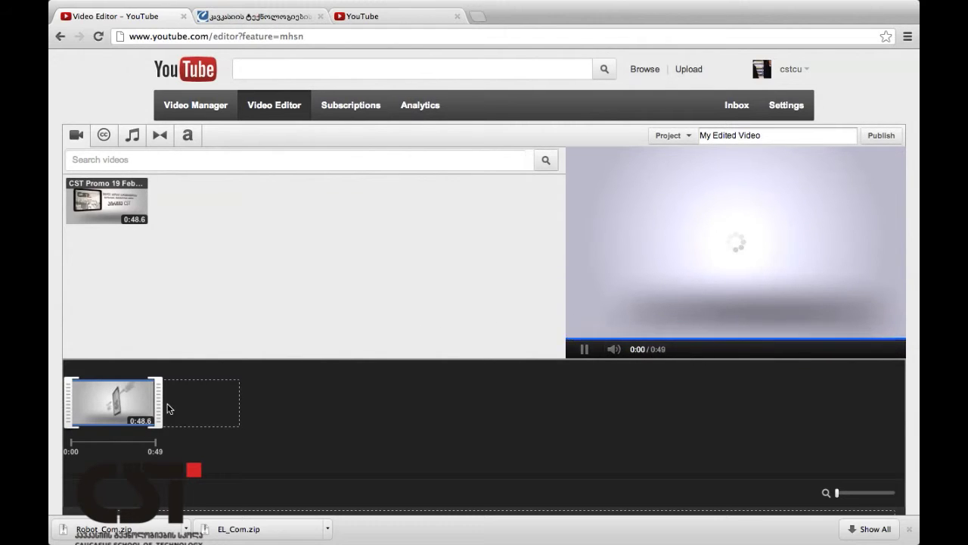
{"action": "left_click_drag", "start_coordinate": [67, 394], "coordinate": [113, 393]}
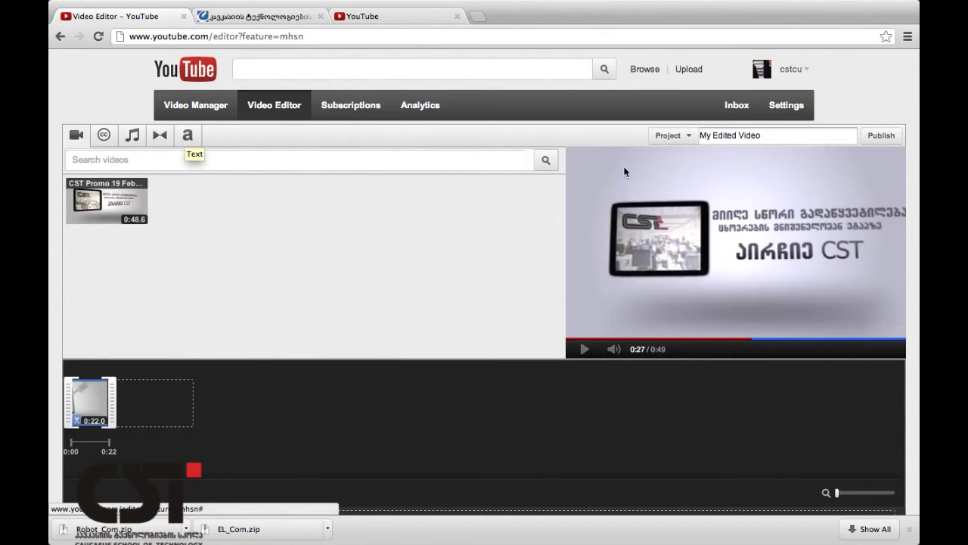
{"action": "left_click", "coordinate": [688, 143]}
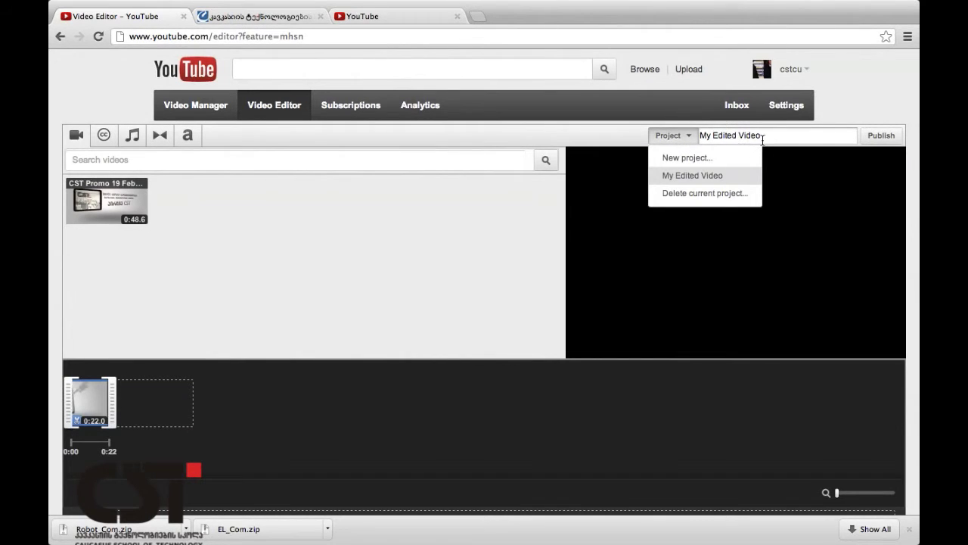
{"action": "left_click", "coordinate": [714, 178]}
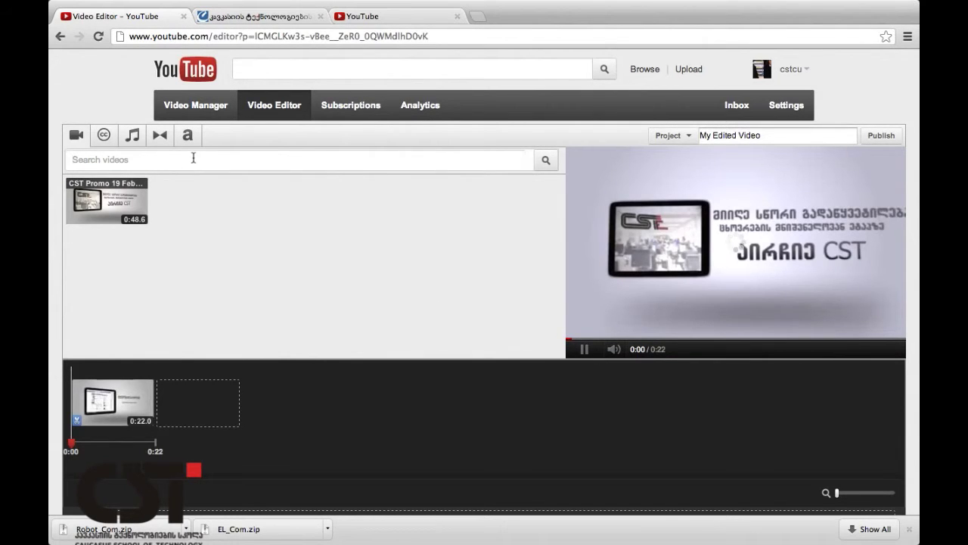
Try Open Your Eyes and The Way I Feel, then set Fade Away by 12 Stones as background music.
{"action": "left_click", "coordinate": [133, 138]}
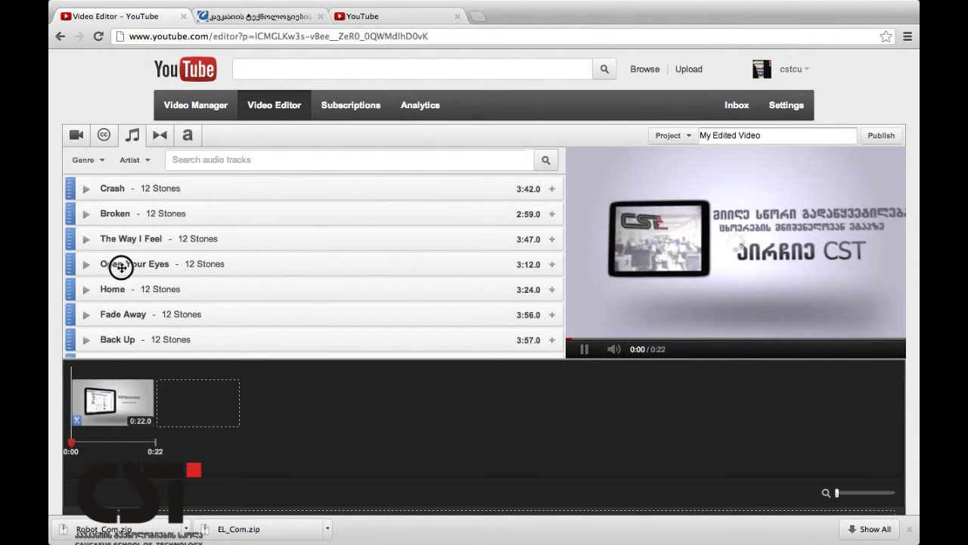
{"action": "left_click_drag", "start_coordinate": [109, 262], "coordinate": [207, 394]}
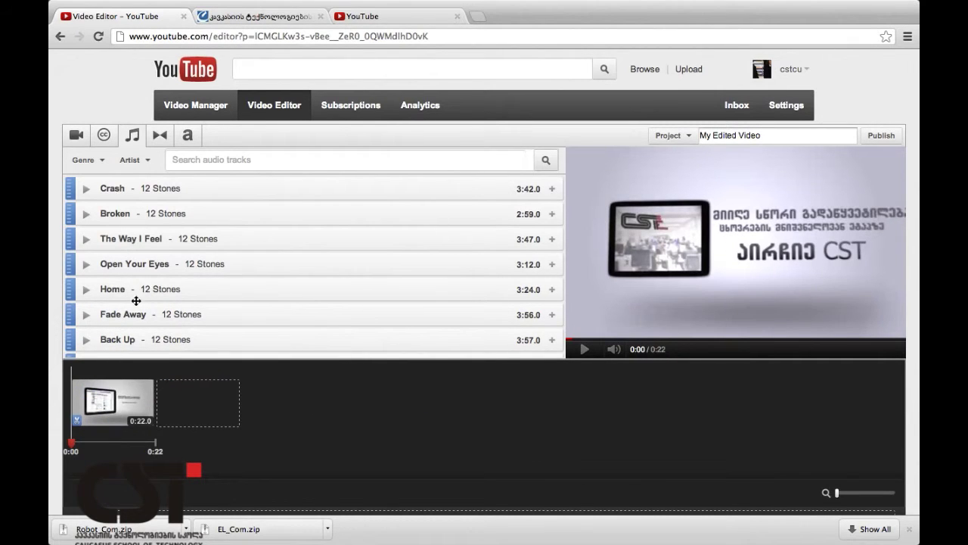
{"action": "left_click_drag", "start_coordinate": [134, 246], "coordinate": [189, 402]}
{"action": "left_click", "coordinate": [86, 241]}
{"action": "left_click", "coordinate": [86, 242]}
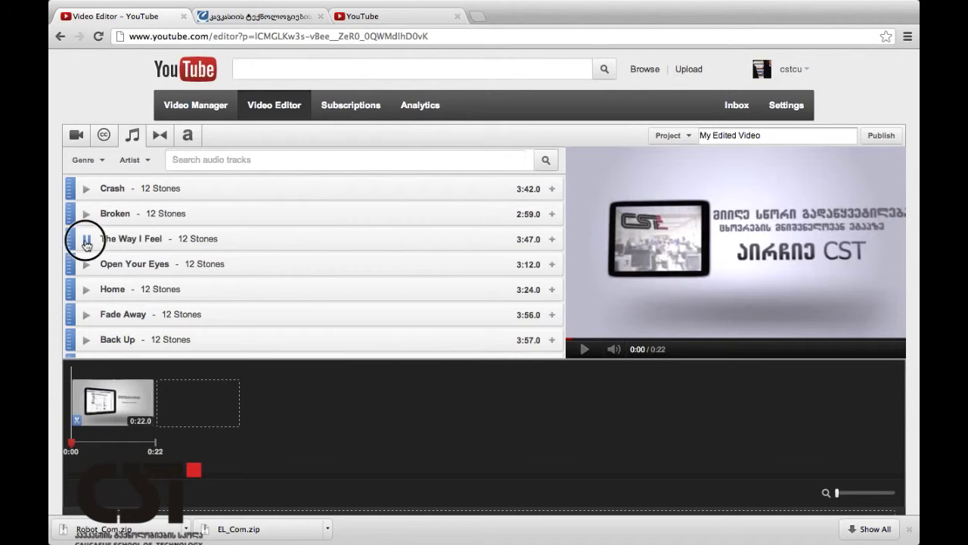
{"action": "left_click_drag", "start_coordinate": [75, 239], "coordinate": [76, 422]}
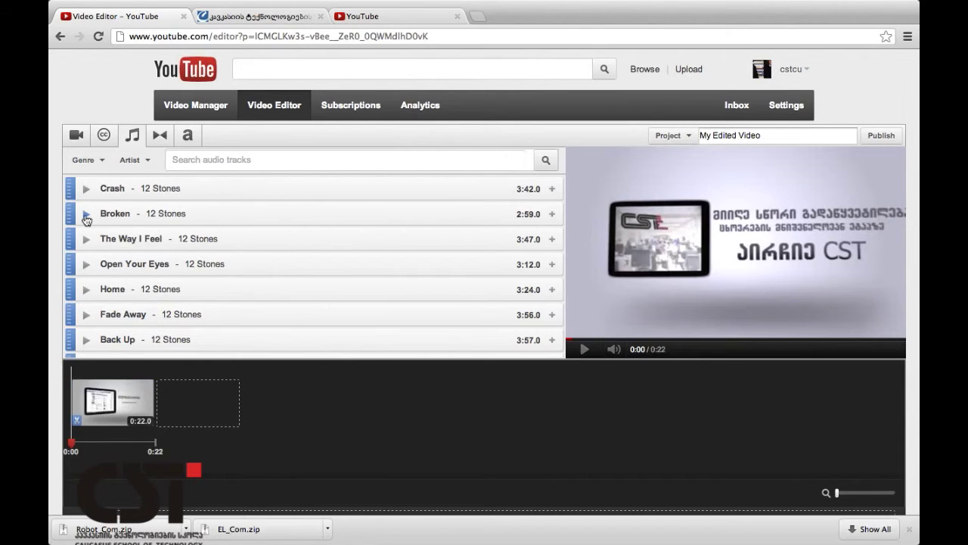
{"action": "left_click_drag", "start_coordinate": [75, 261], "coordinate": [119, 410]}
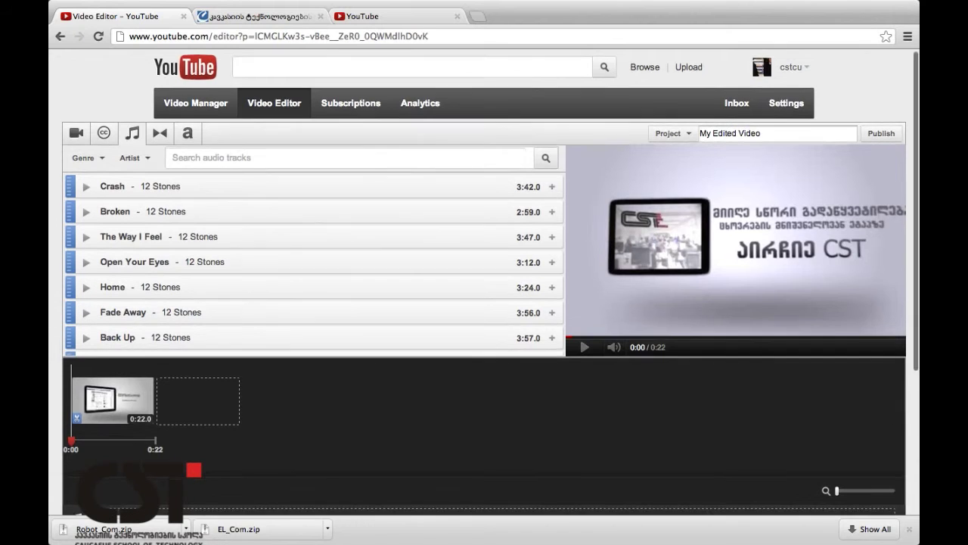
{"action": "scroll", "coordinate": [118, 411], "scroll_direction": "down", "scroll_amount": 3}
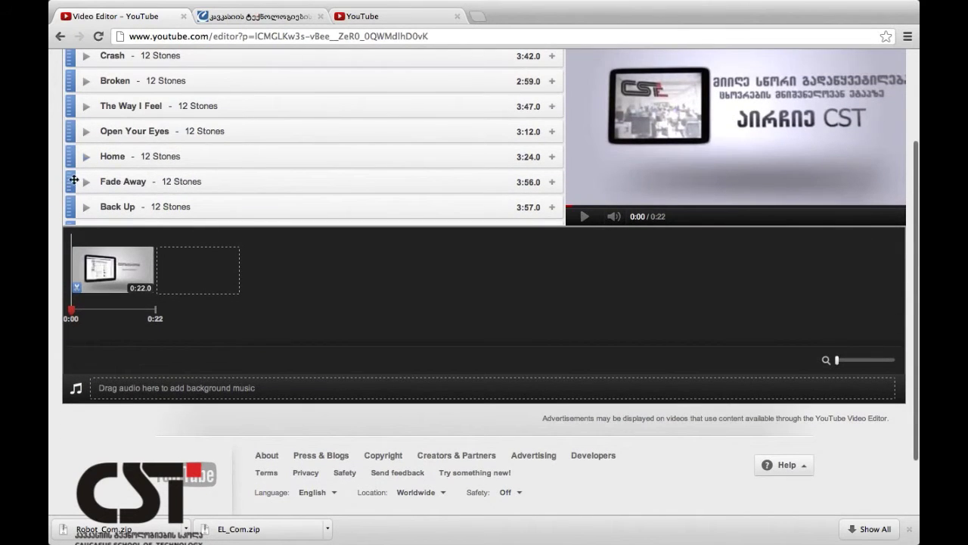
{"action": "left_click_drag", "start_coordinate": [74, 179], "coordinate": [103, 389]}
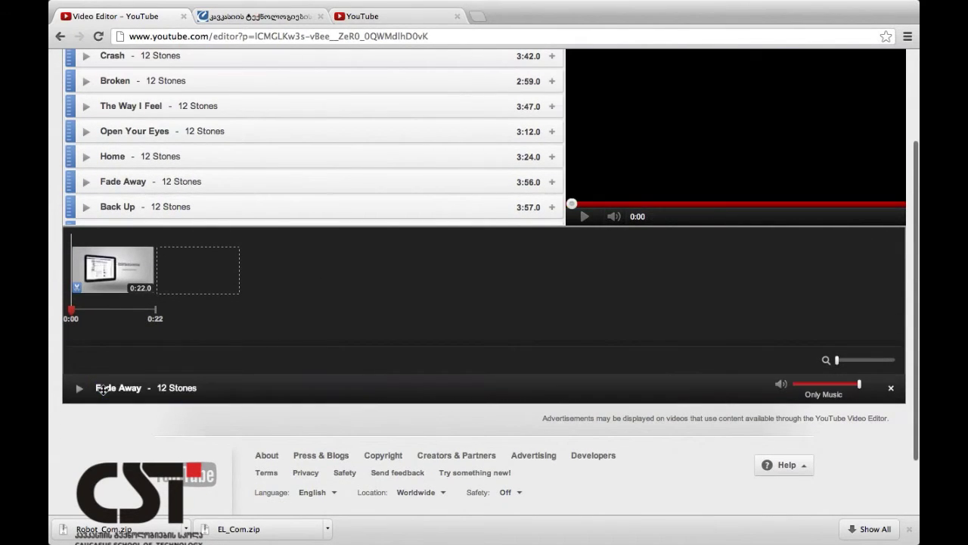
{"action": "scroll", "coordinate": [326, 198], "scroll_direction": "up", "scroll_amount": 1}
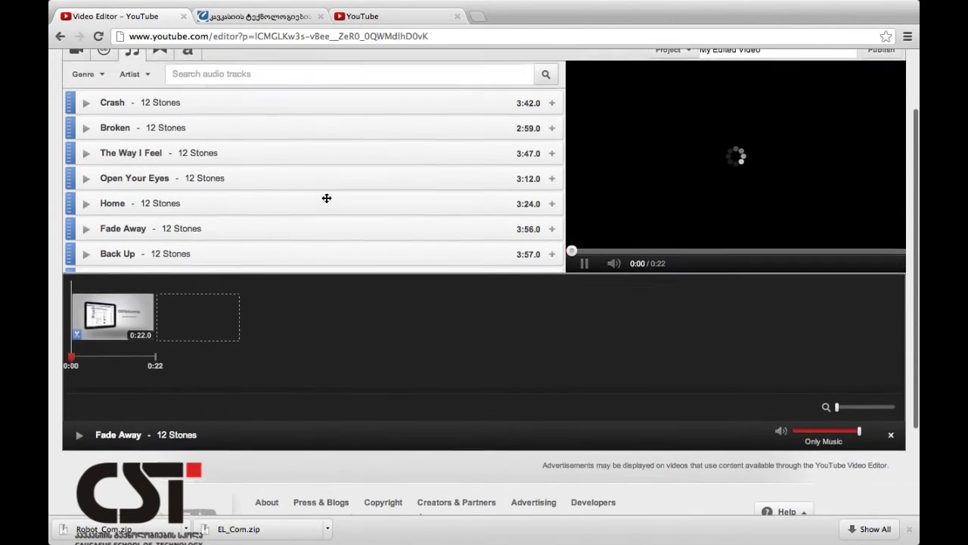
{"action": "scroll", "coordinate": [327, 198], "scroll_direction": "up", "scroll_amount": 2}
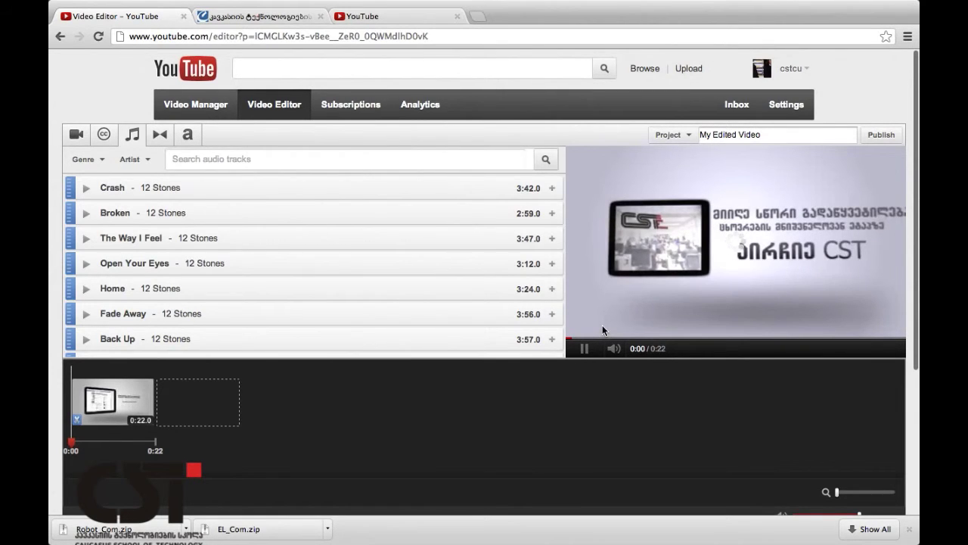
Publish the edited project as My Edited Video.
{"action": "left_click", "coordinate": [887, 139]}
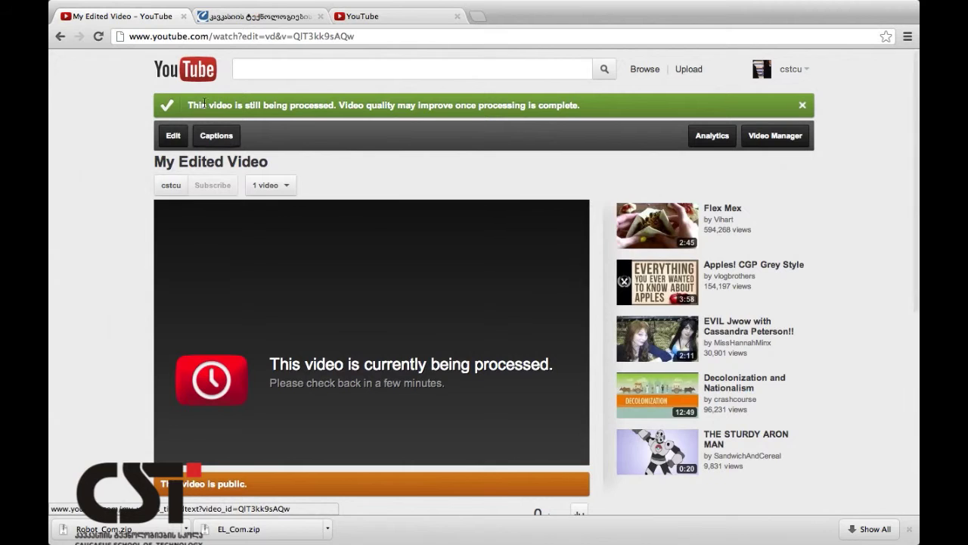
{"action": "left_click", "coordinate": [99, 39]}
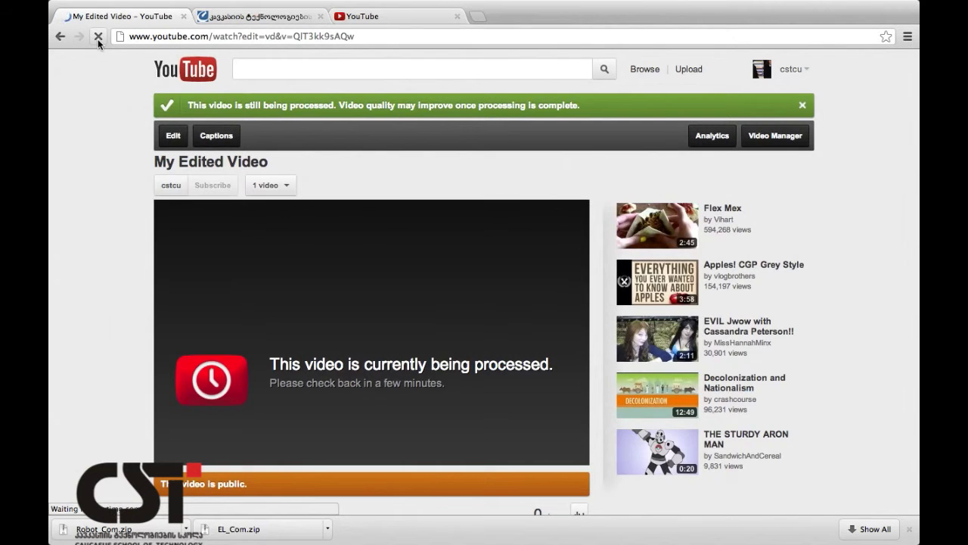
{"action": "left_click", "coordinate": [97, 40]}
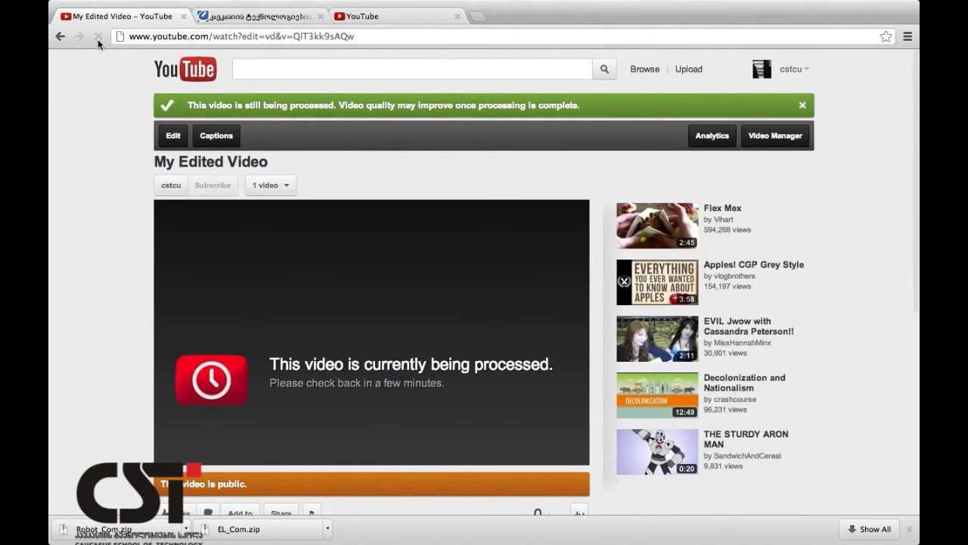
Show Video Manager Uploads from My channel, listing My Edited Video above CST Promo 19 February.
{"action": "left_click", "coordinate": [181, 72]}
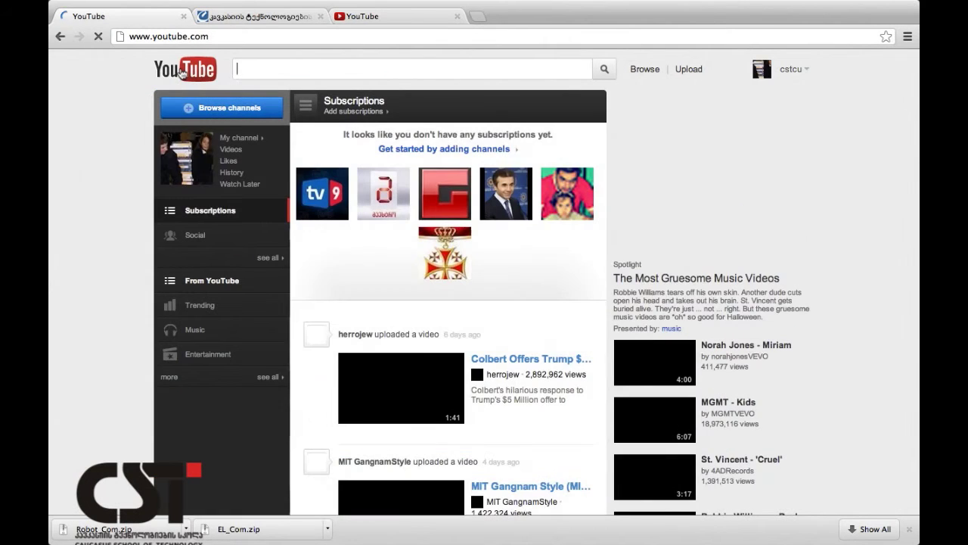
{"action": "left_click", "coordinate": [236, 138]}
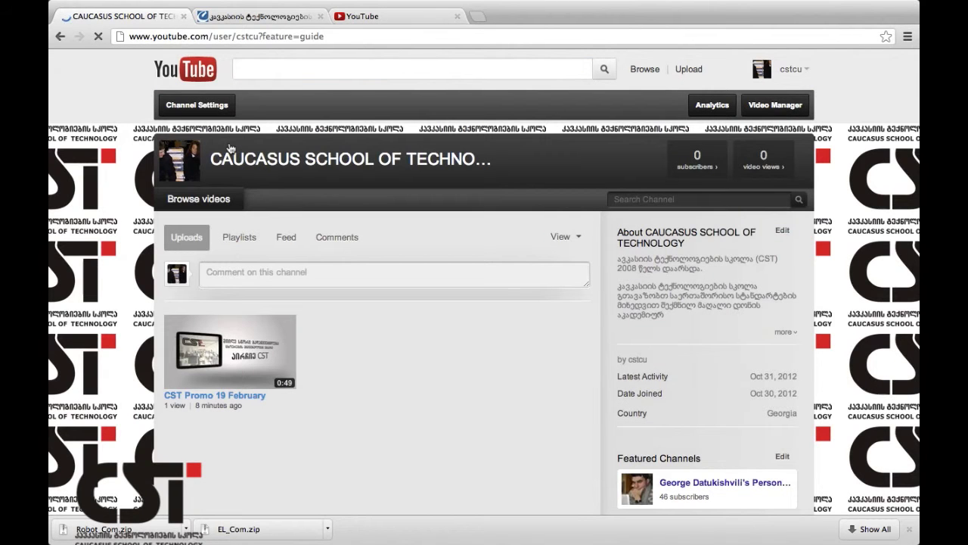
{"action": "scroll", "coordinate": [310, 430], "scroll_direction": "down", "scroll_amount": 5}
{"action": "scroll", "coordinate": [310, 430], "scroll_direction": "up", "scroll_amount": 4}
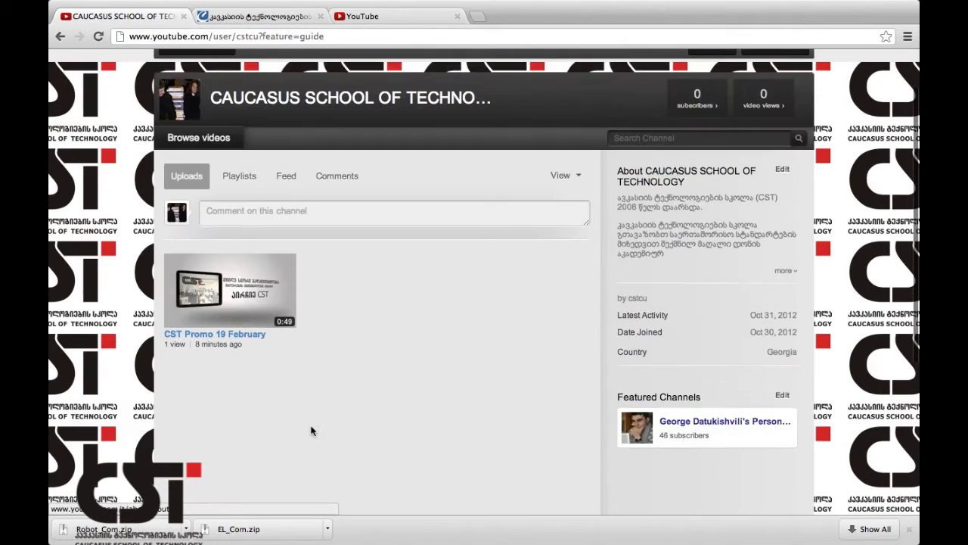
{"action": "scroll", "coordinate": [343, 269], "scroll_direction": "up", "scroll_amount": 2}
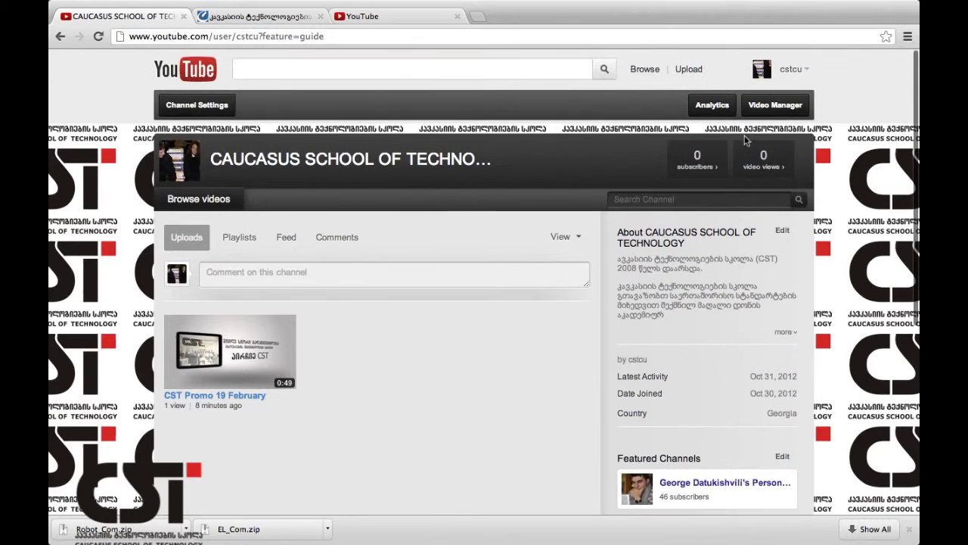
{"action": "left_click", "coordinate": [779, 111]}
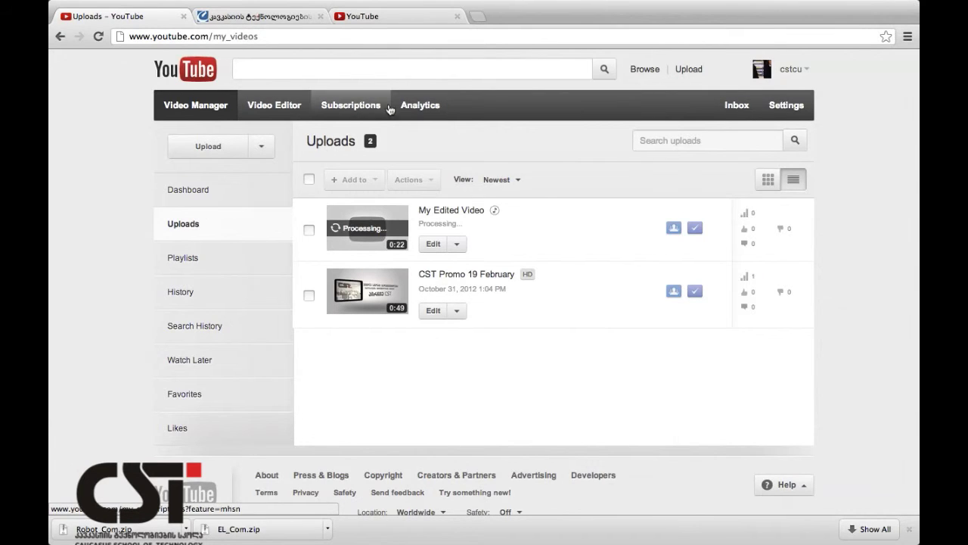
Visit channel Analytics and Subscriptions, subscribing to a recommended channel.
{"action": "left_click", "coordinate": [421, 108]}
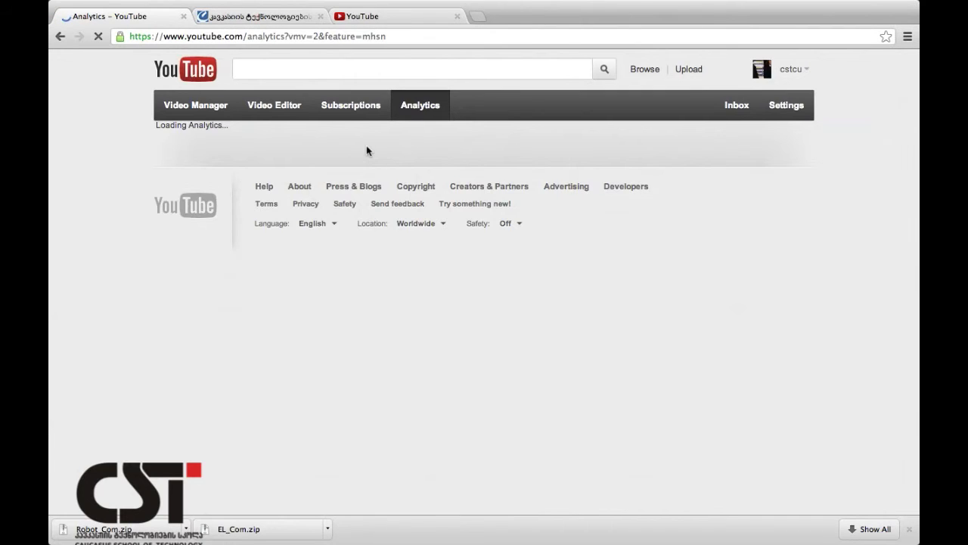
{"action": "left_click", "coordinate": [334, 110]}
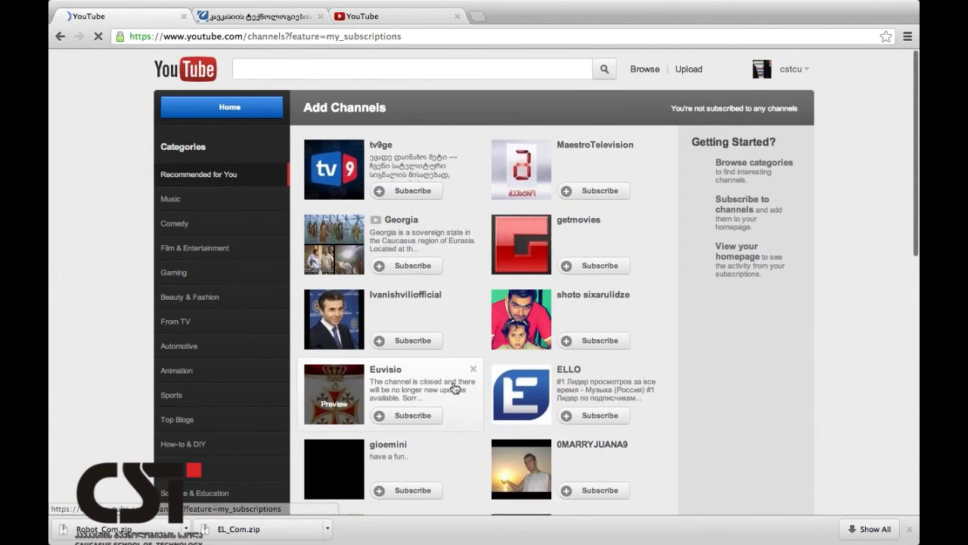
{"action": "scroll", "coordinate": [455, 388], "scroll_direction": "down", "scroll_amount": 6}
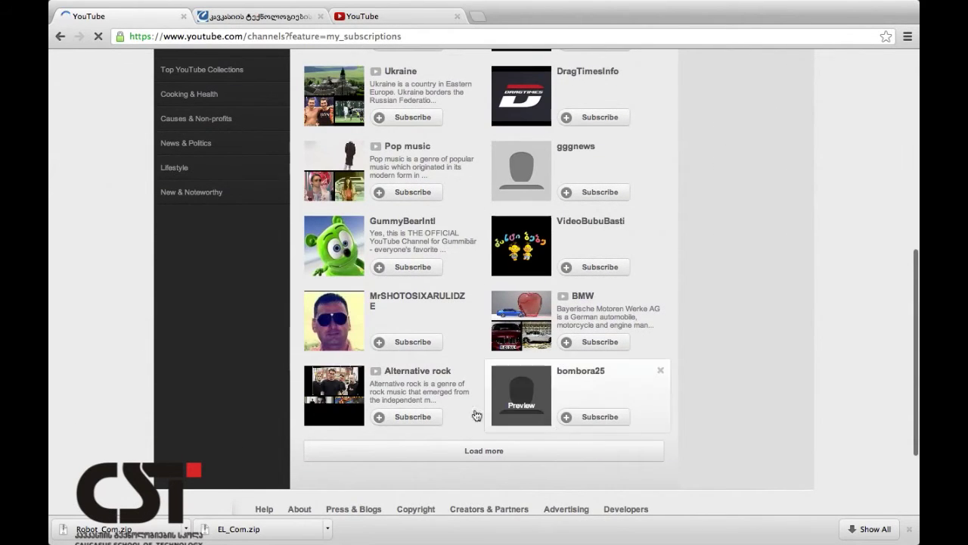
{"action": "left_click", "coordinate": [421, 342]}
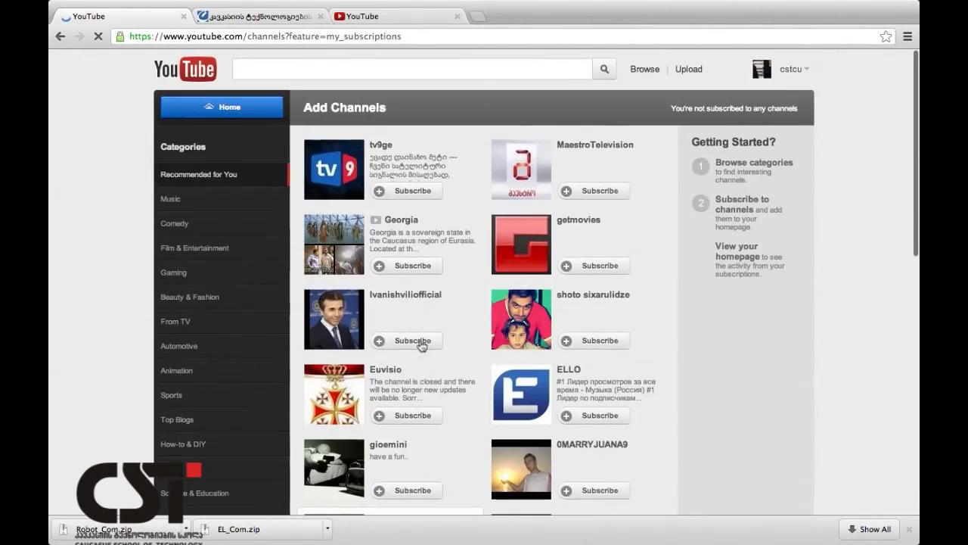
{"action": "left_click", "coordinate": [60, 36]}
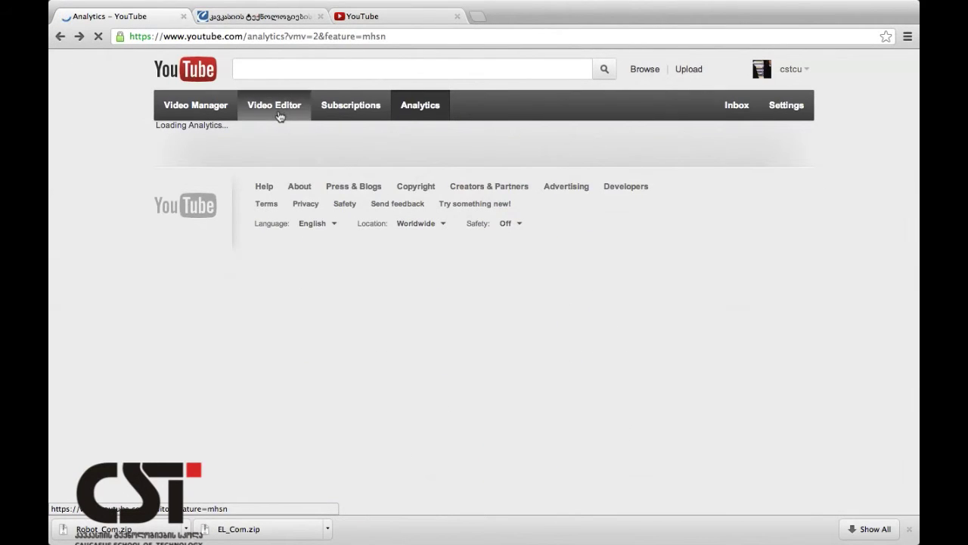
Visit Video Editor and Video Manager, then the account settings Overview.
{"action": "left_click", "coordinate": [279, 115]}
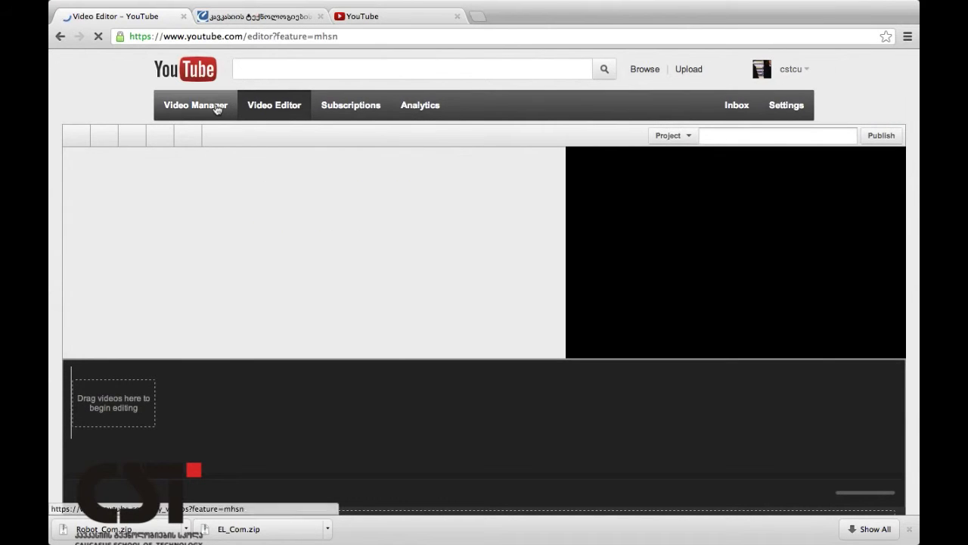
{"action": "left_click", "coordinate": [212, 110]}
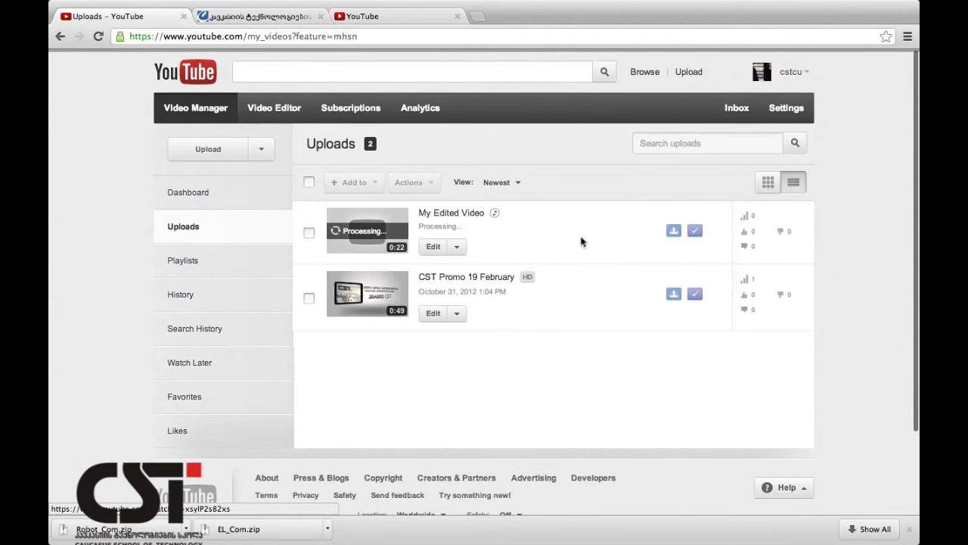
{"action": "left_click", "coordinate": [796, 111]}
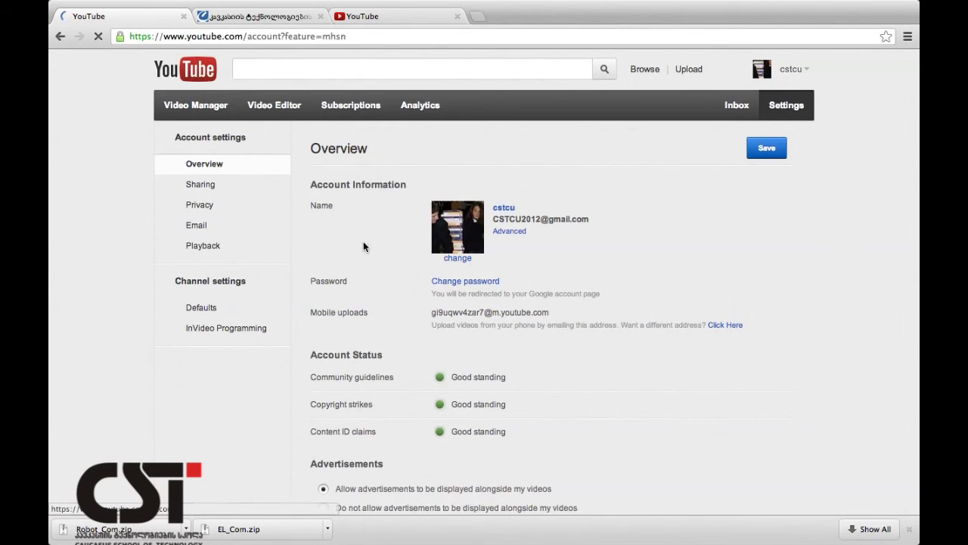
Change and save the Playback quality setting, then show My Channel listing My Edited Video.
{"action": "scroll", "coordinate": [363, 244], "scroll_direction": "down", "scroll_amount": 5}
{"action": "scroll", "coordinate": [363, 242], "scroll_direction": "up", "scroll_amount": 5}
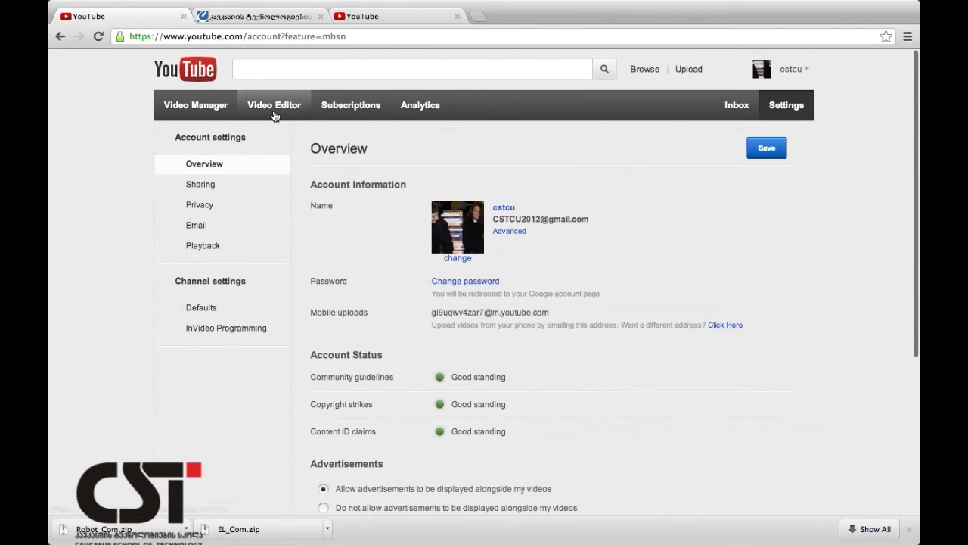
{"action": "left_click", "coordinate": [225, 207]}
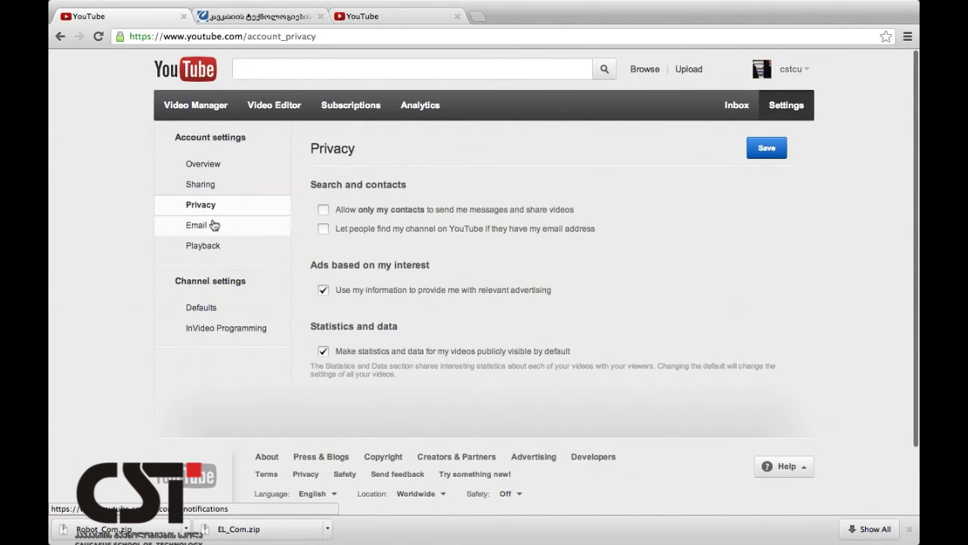
{"action": "left_click", "coordinate": [212, 224]}
{"action": "left_click", "coordinate": [203, 247]}
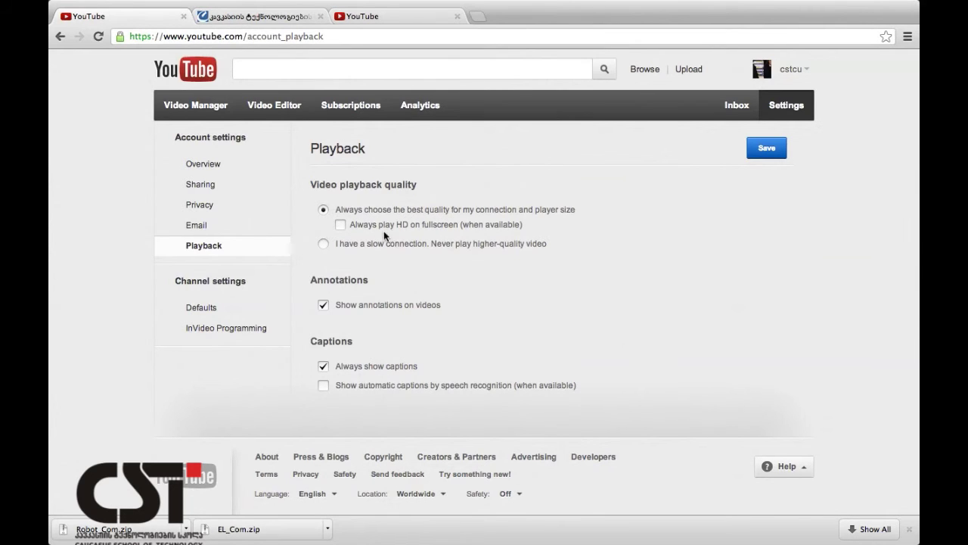
{"action": "left_click", "coordinate": [373, 247]}
{"action": "left_click", "coordinate": [767, 149]}
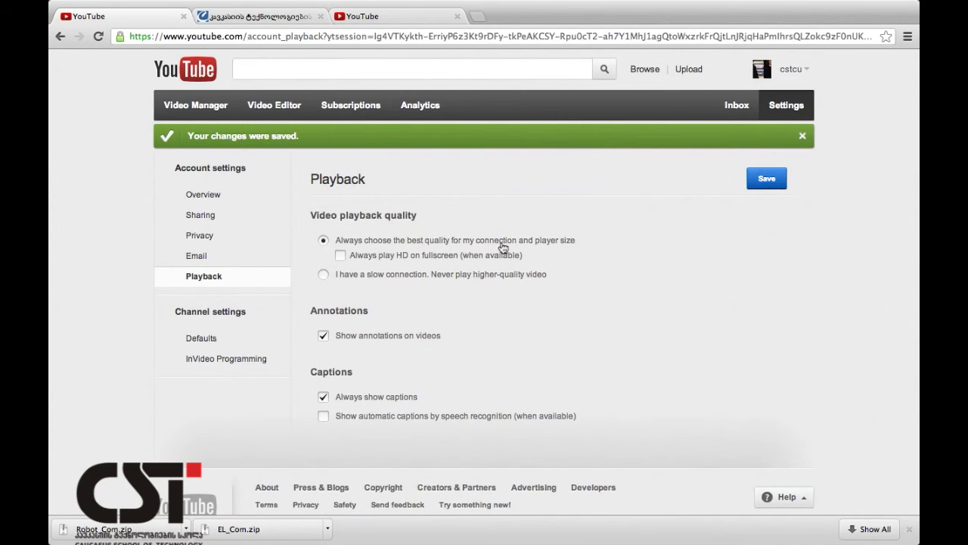
{"action": "left_click", "coordinate": [791, 69]}
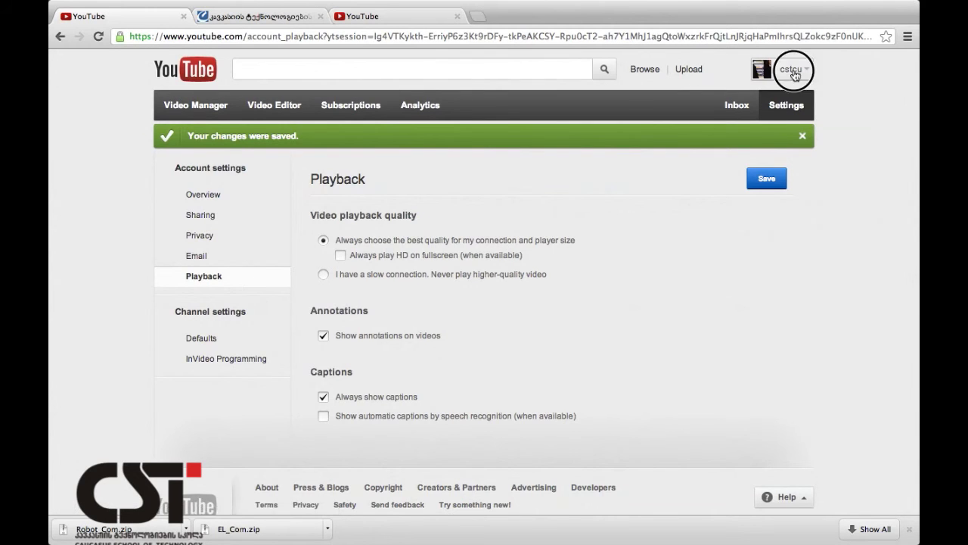
{"action": "left_click", "coordinate": [739, 106]}
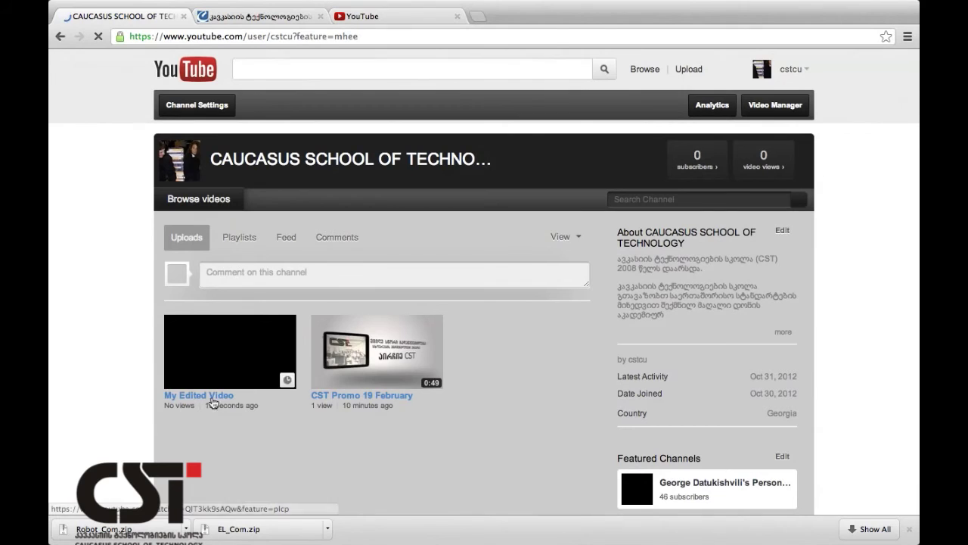
Play My Edited Video, add it to Watch Later, switch to 240p, and pause at 0:05.
{"action": "left_click", "coordinate": [233, 359]}
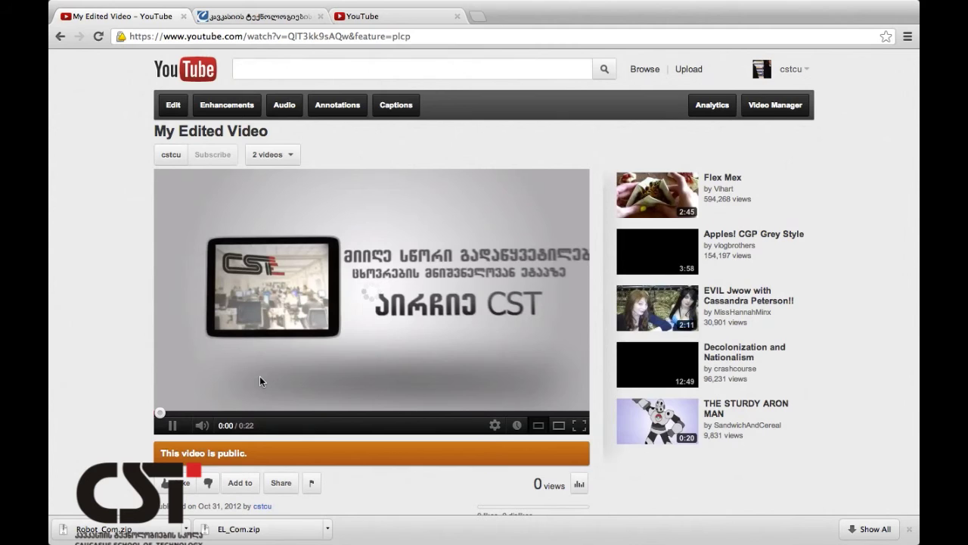
{"action": "left_click", "coordinate": [512, 426]}
{"action": "left_click", "coordinate": [495, 425]}
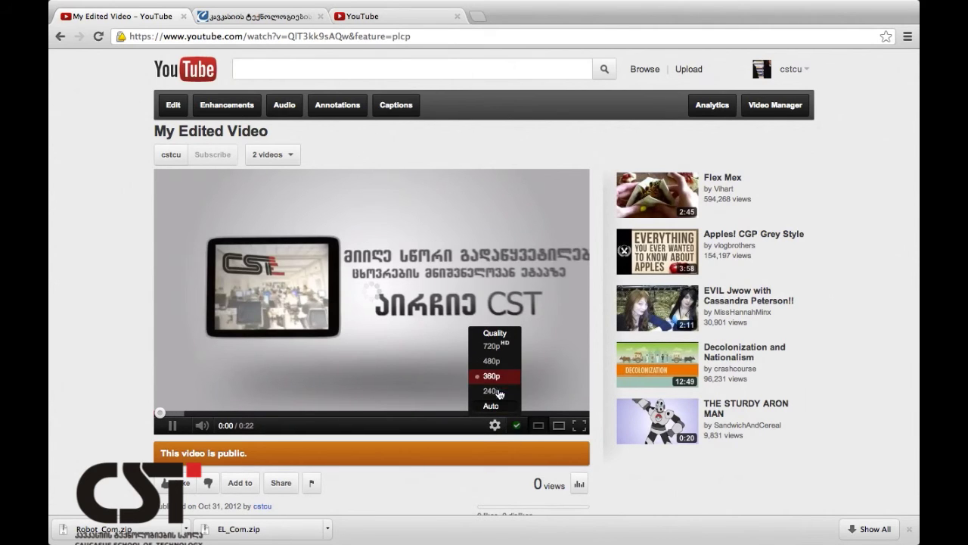
{"action": "left_click", "coordinate": [497, 392]}
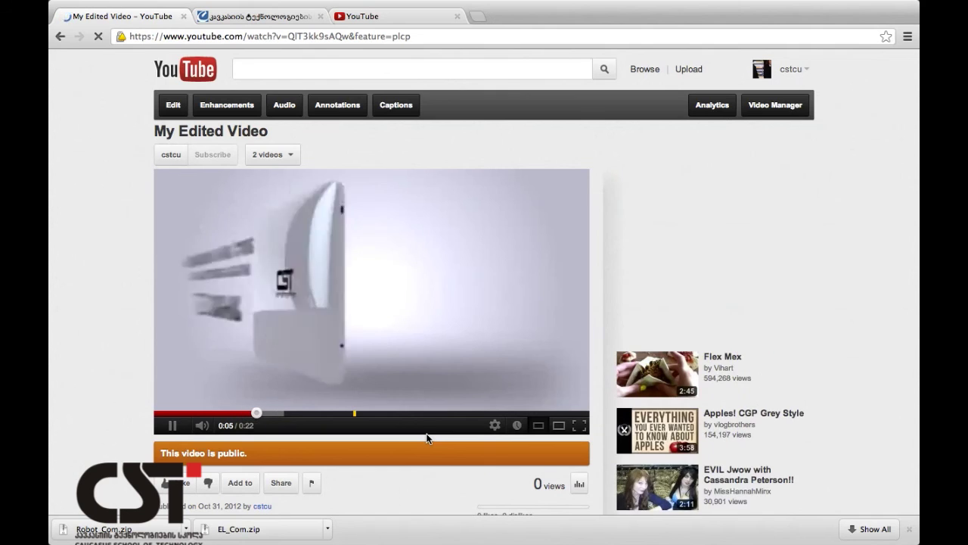
{"action": "left_click", "coordinate": [170, 425]}
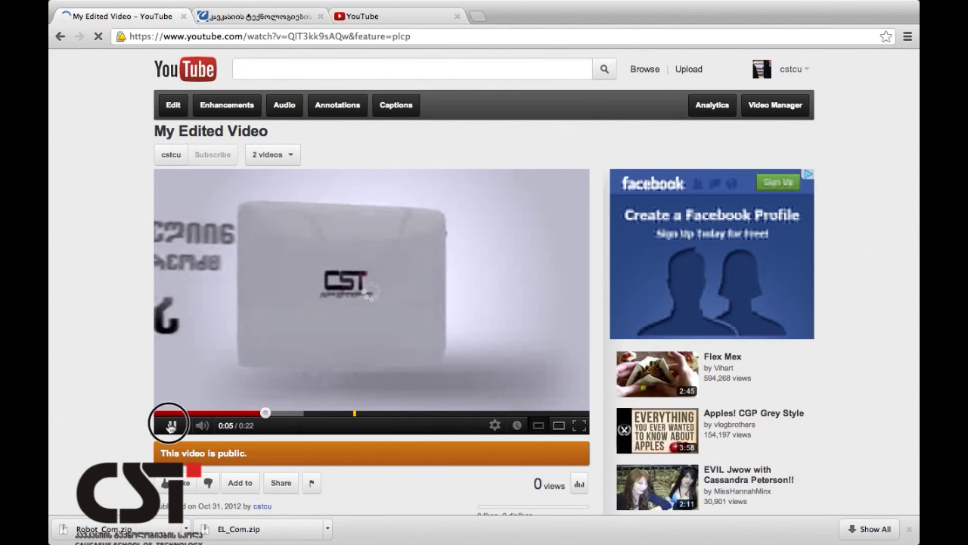